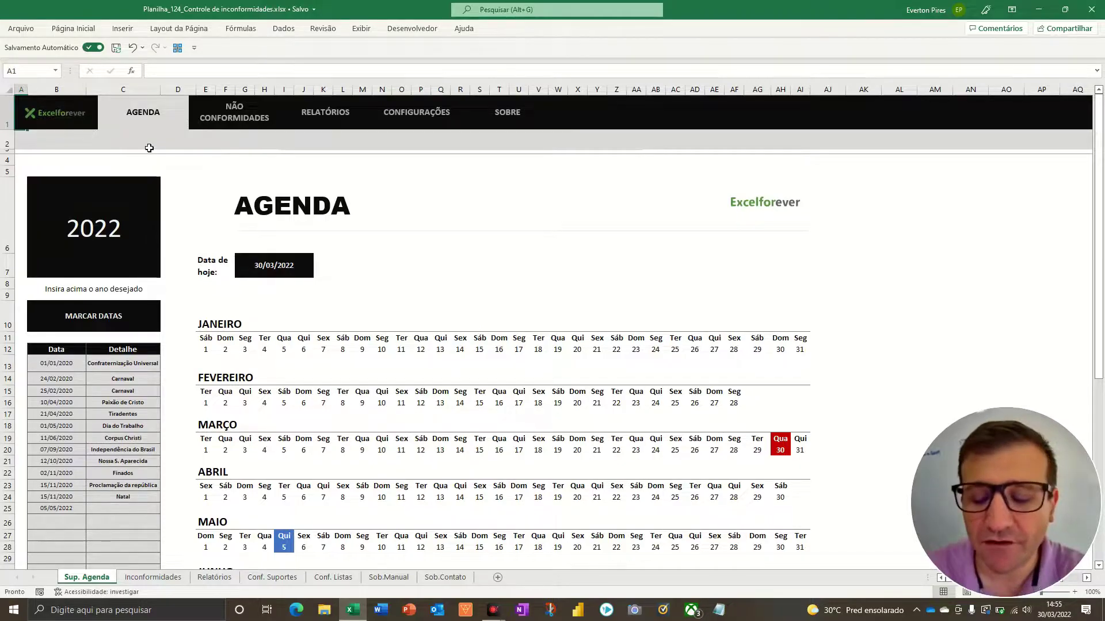
# Set the agenda's year to 2021.
pyautogui.press('F5')
pyautogui.press('F5')
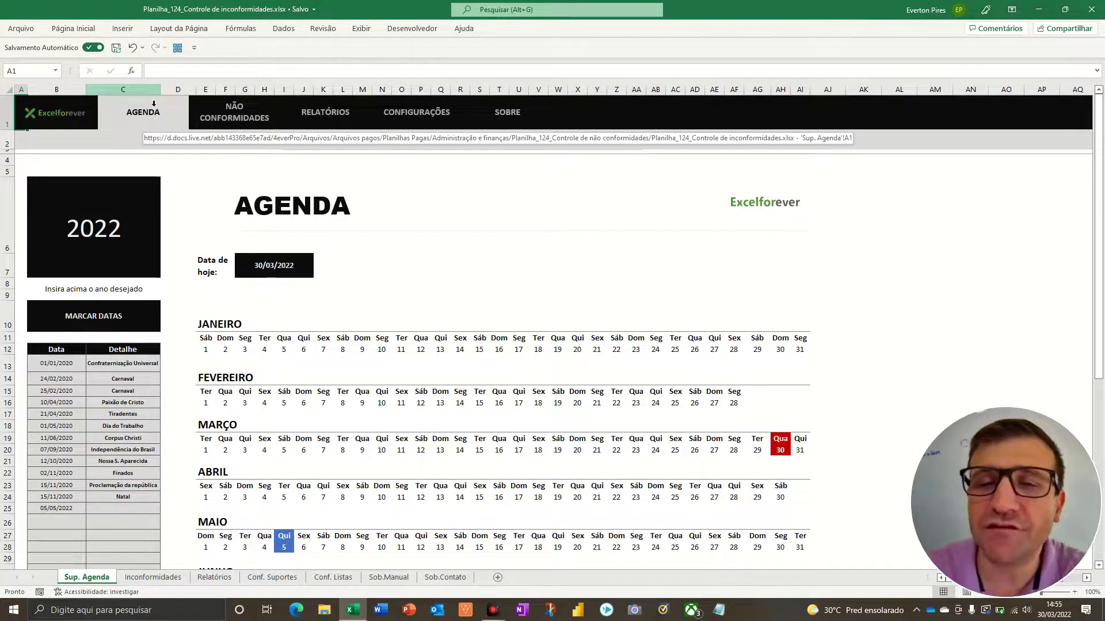
pyautogui.click(105, 225)
pyautogui.press('F5')
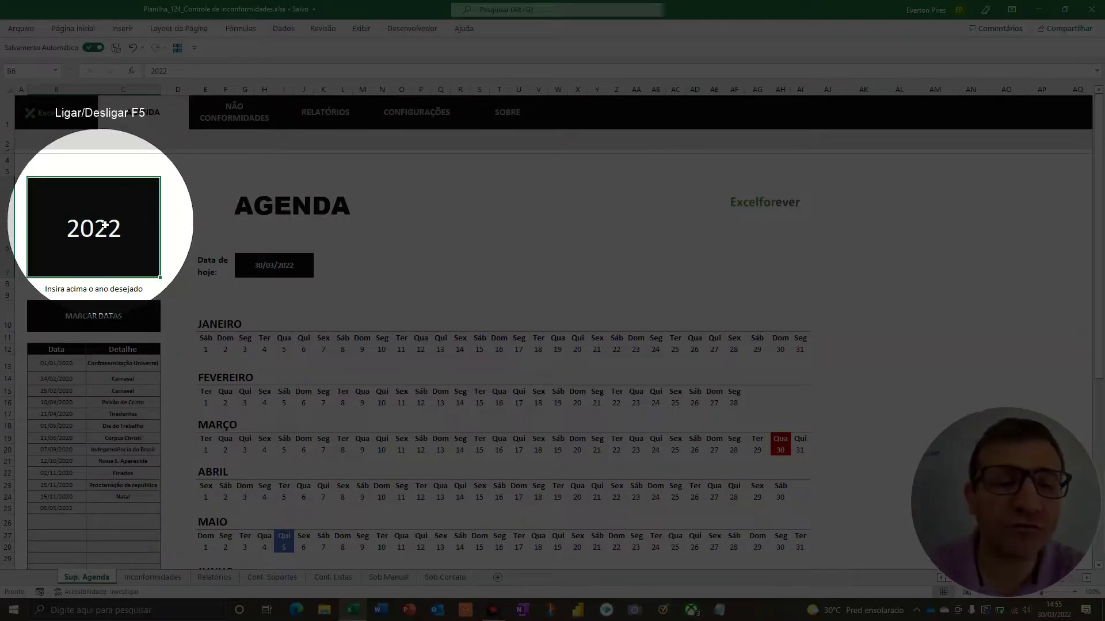
pyautogui.press('F5')
pyautogui.write('2021')
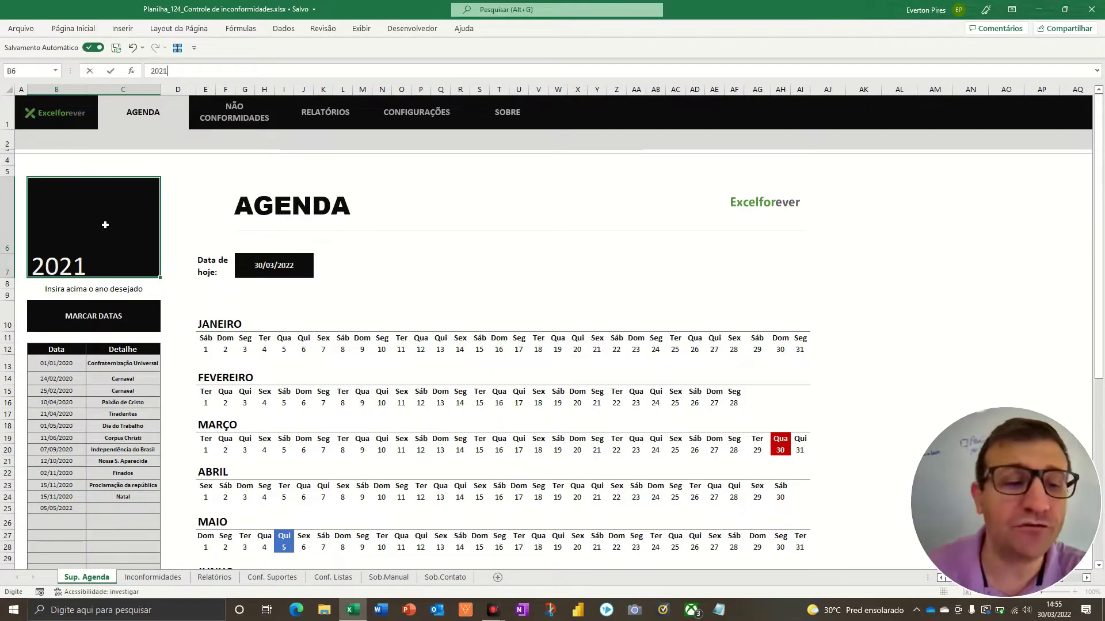
pyautogui.press('Return')
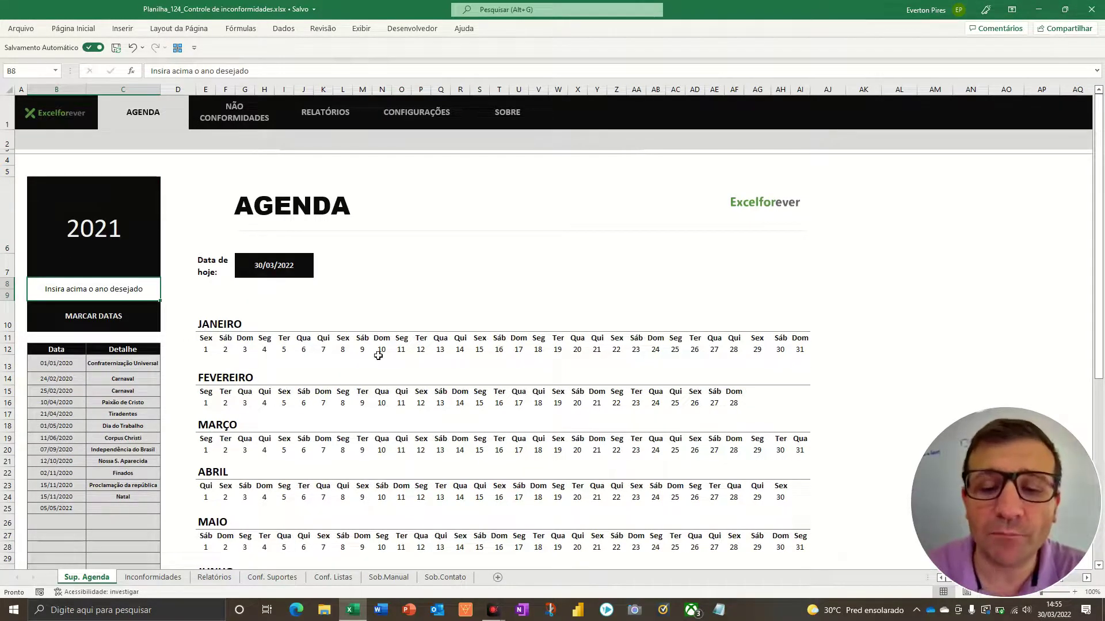
# Examine the 2021 calendar and the list of dates and details to mark on it.
pyautogui.press('F5')
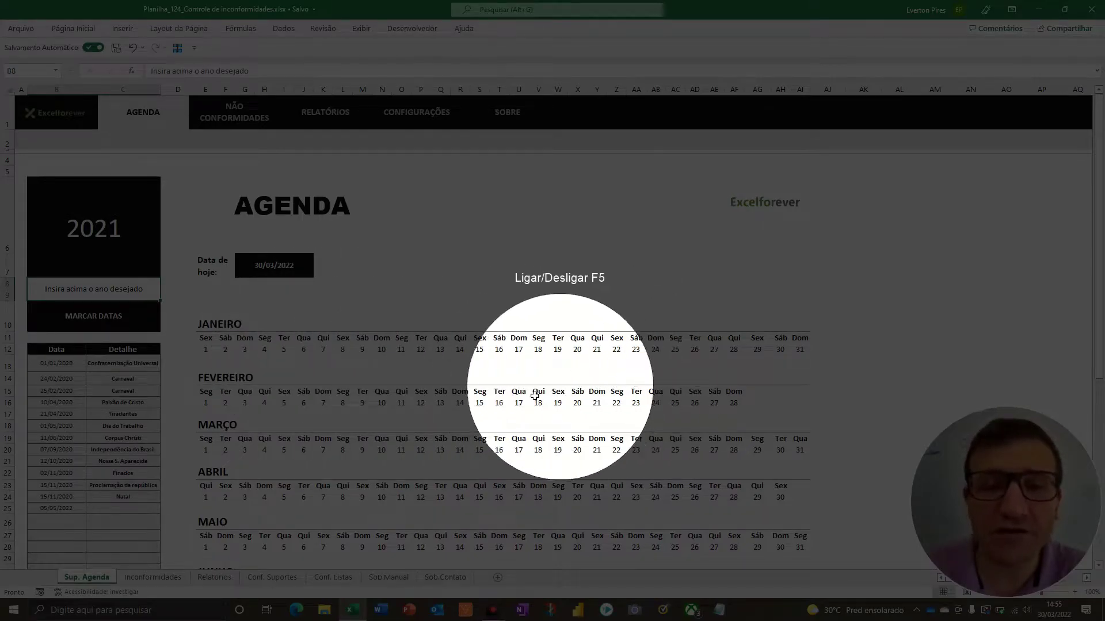
pyautogui.press('F5')
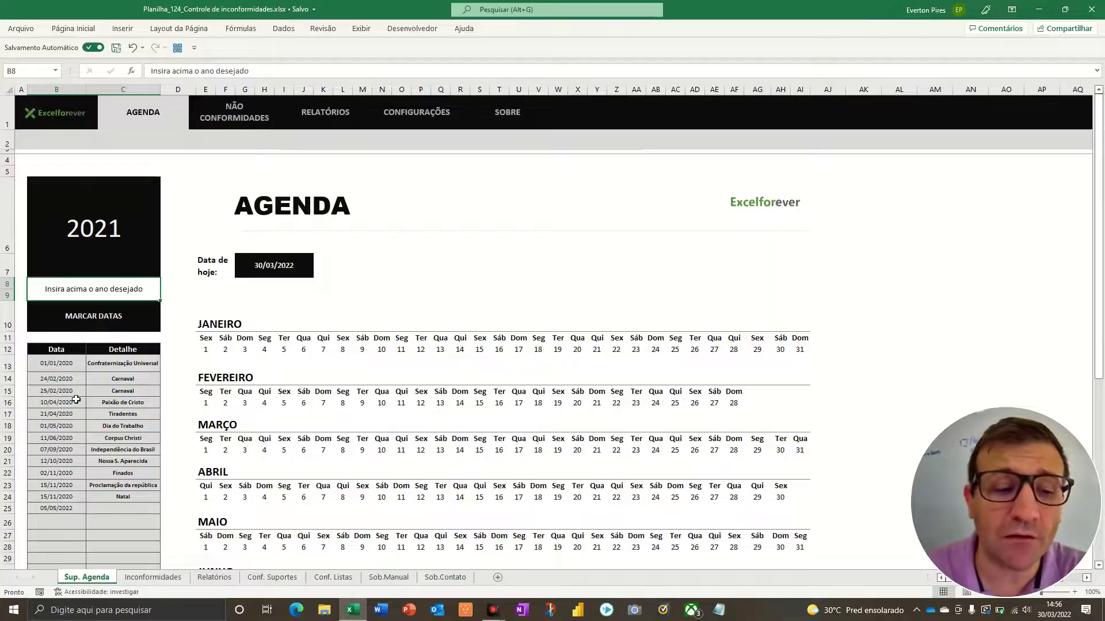
pyautogui.press('F5')
pyautogui.scroll(-2, 106, 383)
pyautogui.scroll(2, 101, 360)
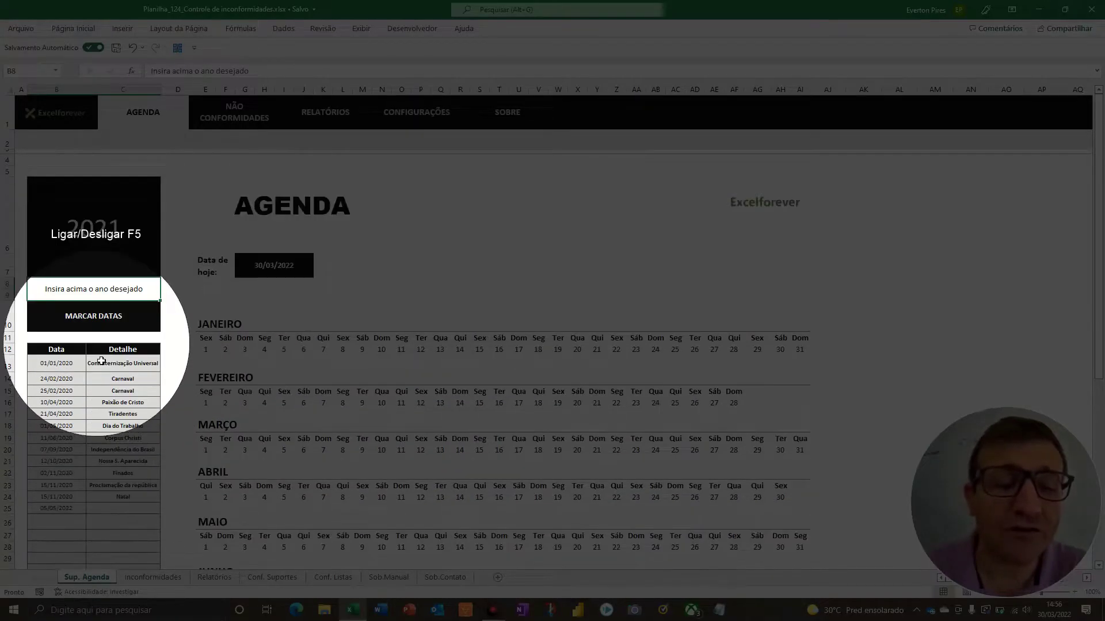
pyautogui.scroll(-1, 99, 391)
pyautogui.press('F5')
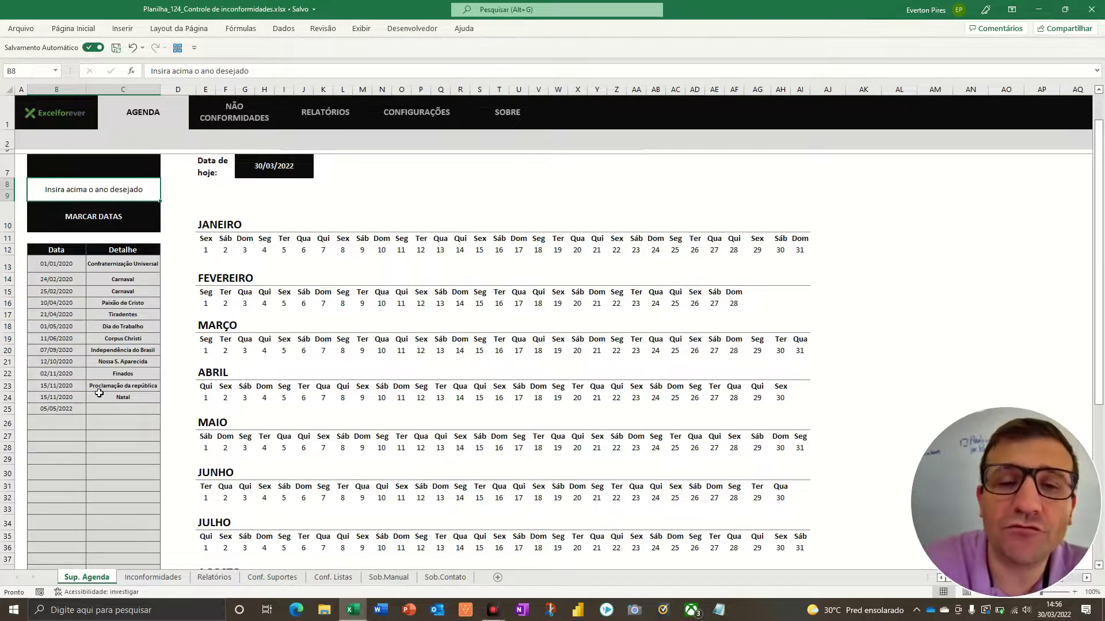
pyautogui.press('F5')
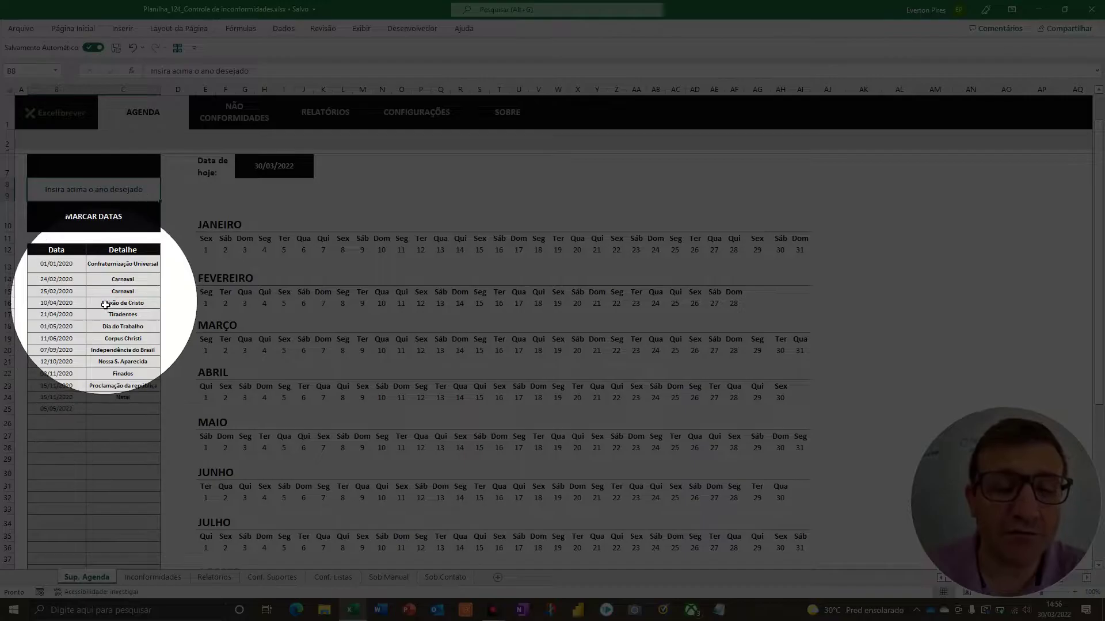
pyautogui.press('F5')
# Set the agenda's year to 2020 and review the highlighted dates in the monthly calendars.
pyautogui.scroll(1, 103, 304)
pyautogui.click(89, 241)
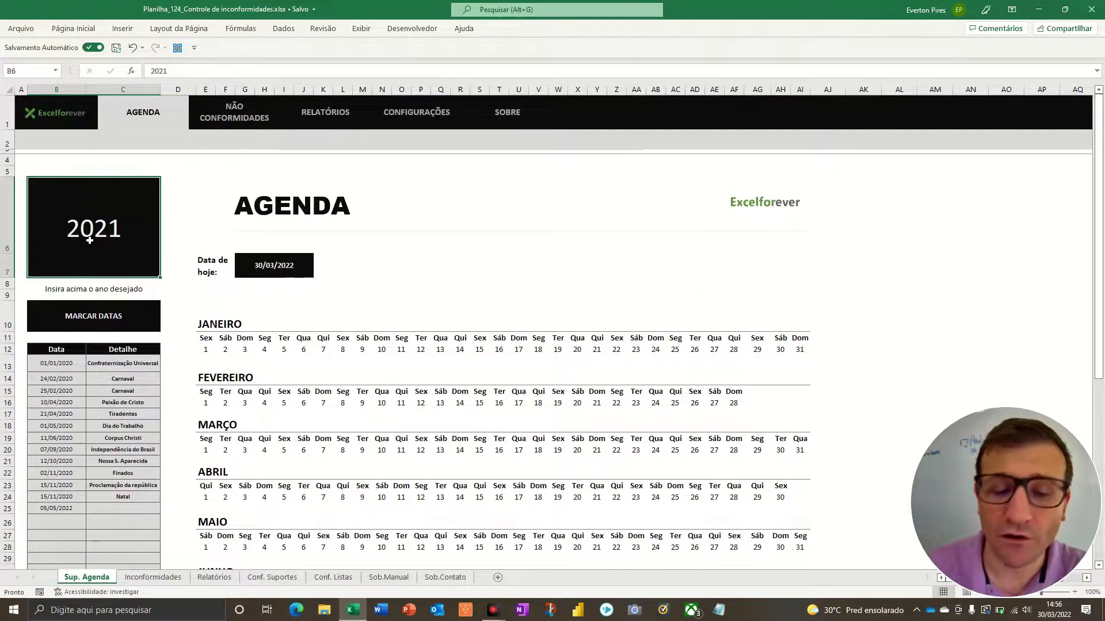
pyautogui.write('2020')
pyautogui.press('Return')
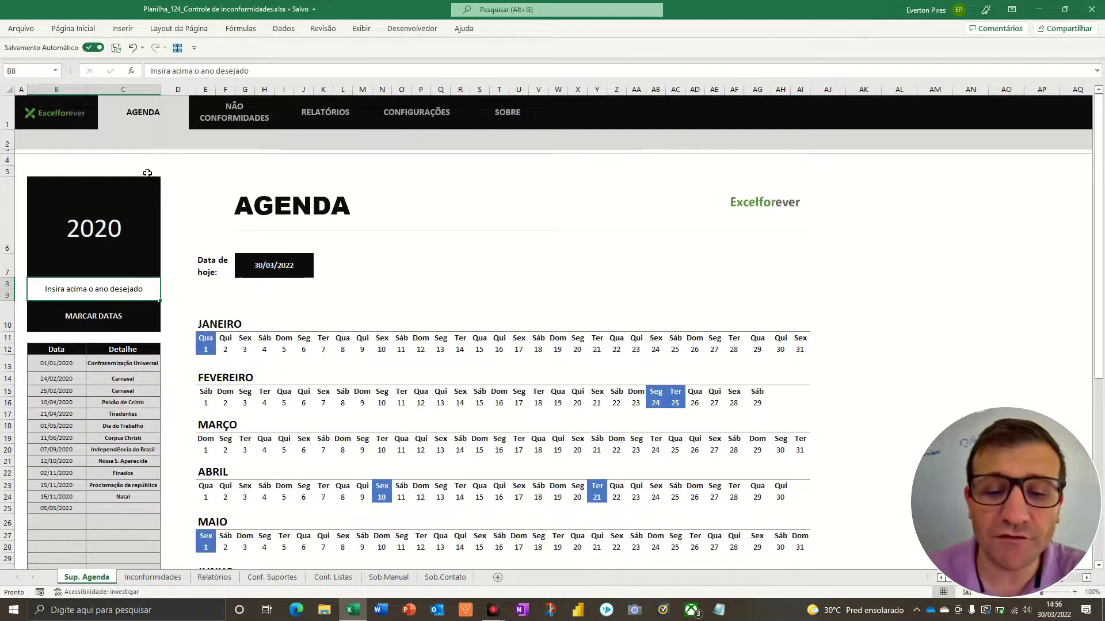
pyautogui.press('F5')
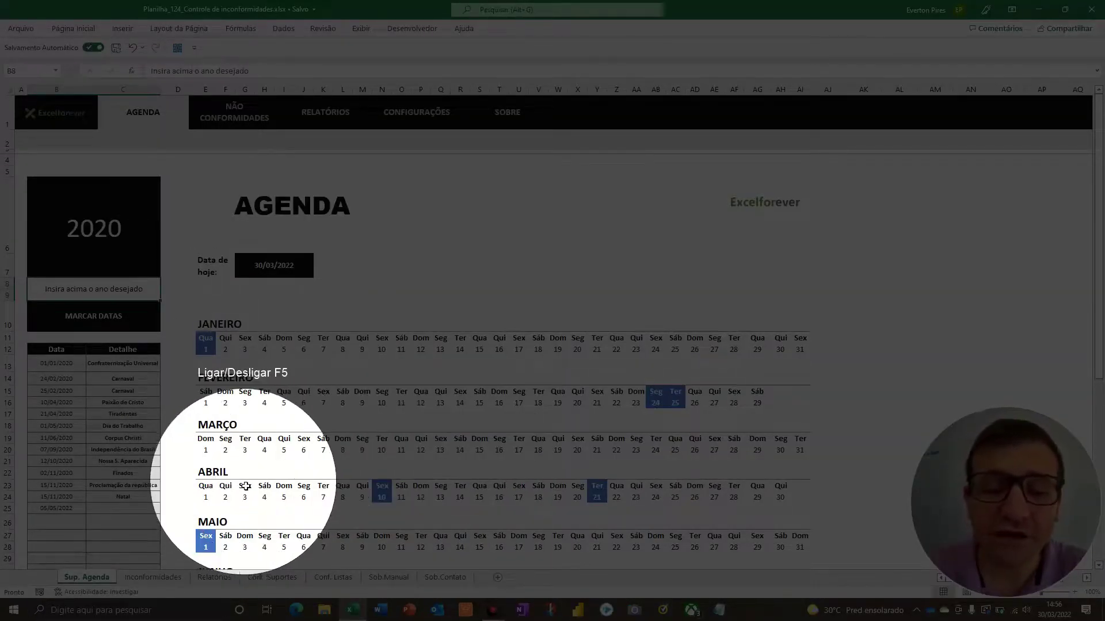
pyautogui.press('F5')
pyautogui.scroll(-3, 206, 340)
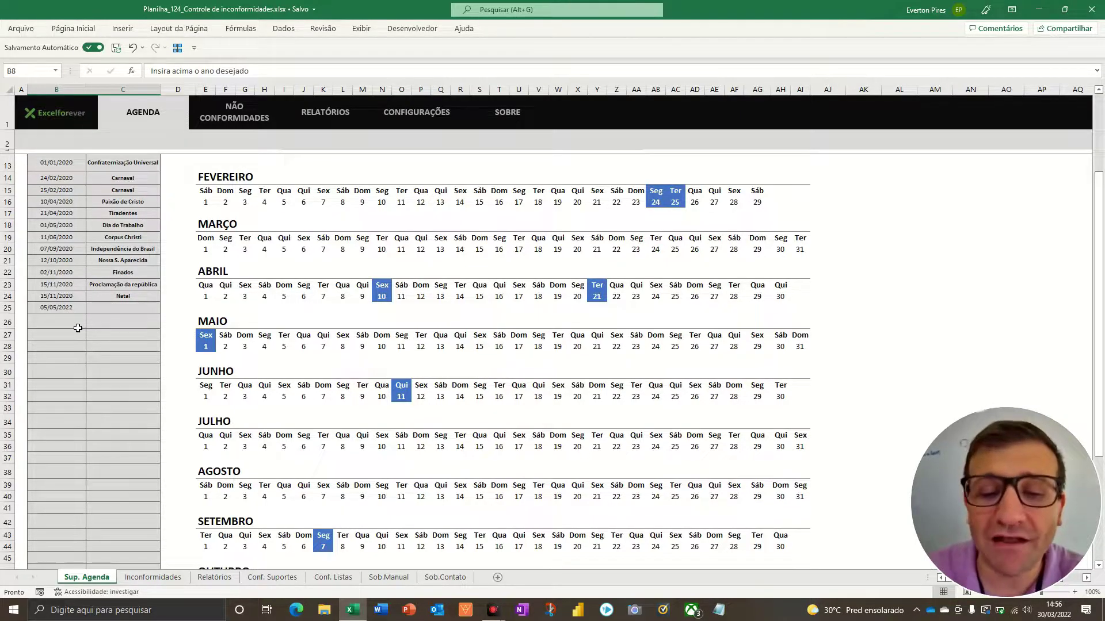
pyautogui.scroll(4, 340, 313)
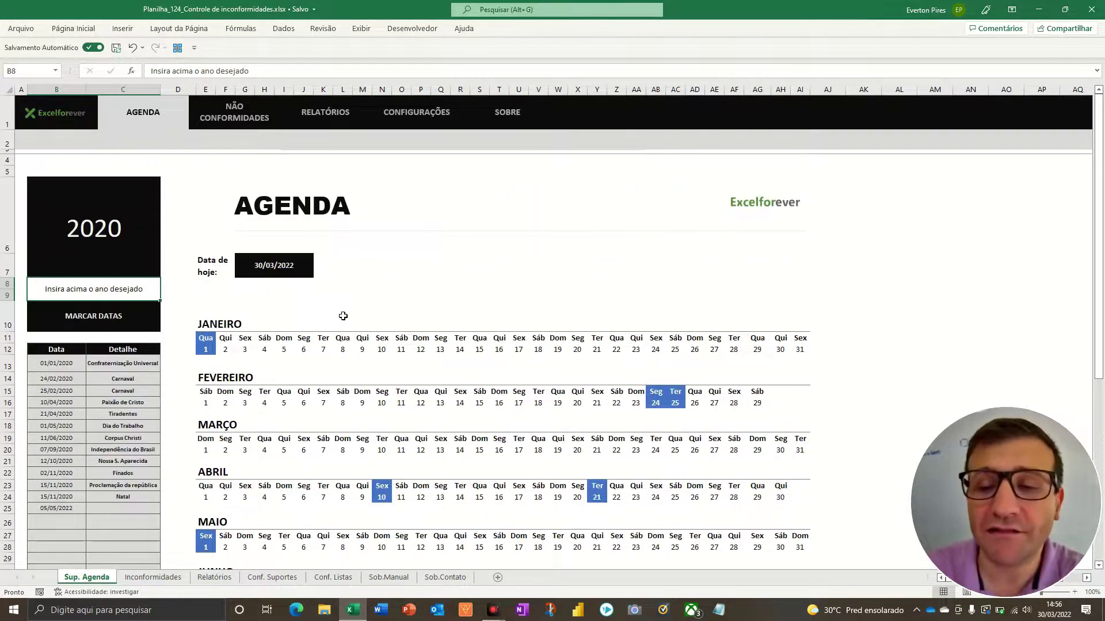
pyautogui.scroll(-2, 257, 318)
# Go to the Não Conformidades page of the workbook.
pyautogui.press('F5')
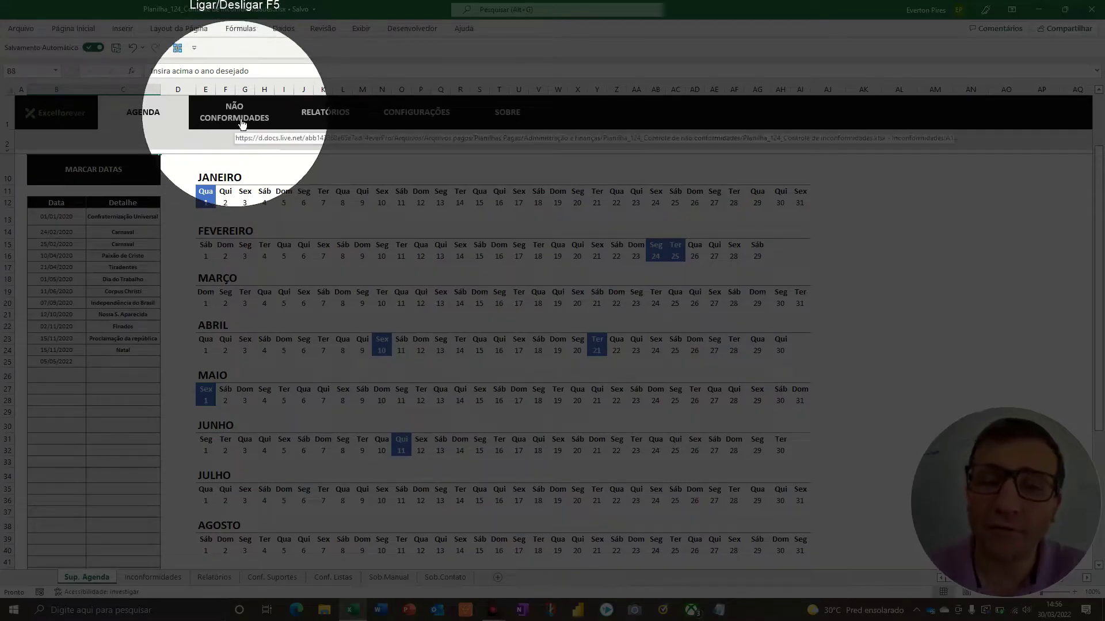
pyautogui.click(242, 125)
pyautogui.press('F5')
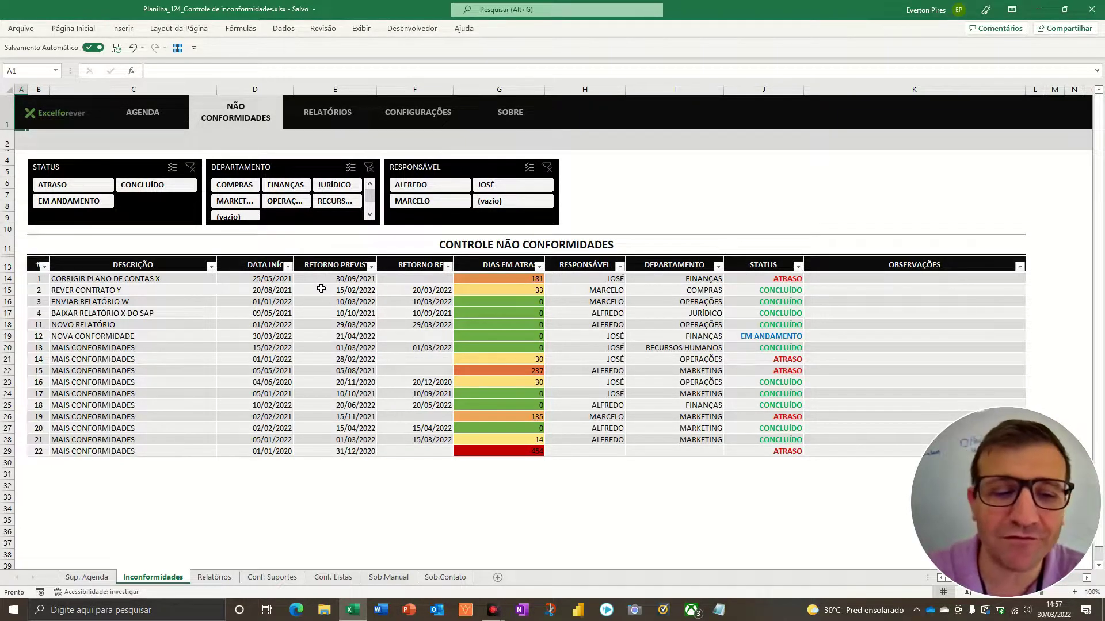
# Examine the nonconformity table's description, date, days-late, status and department columns.
pyautogui.press('F5')
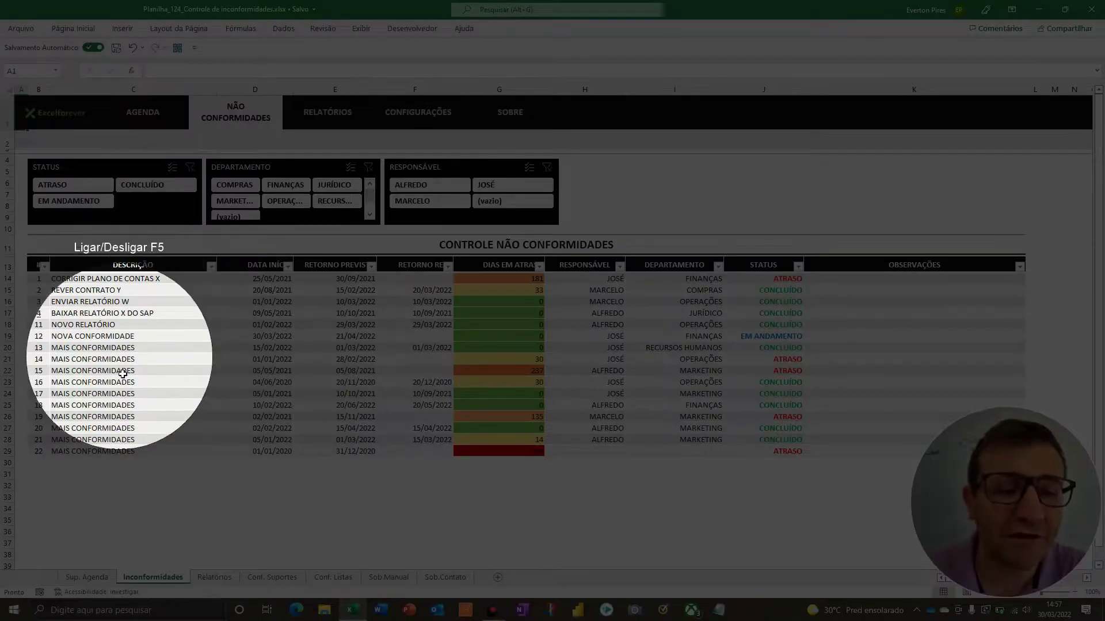
pyautogui.press('F5')
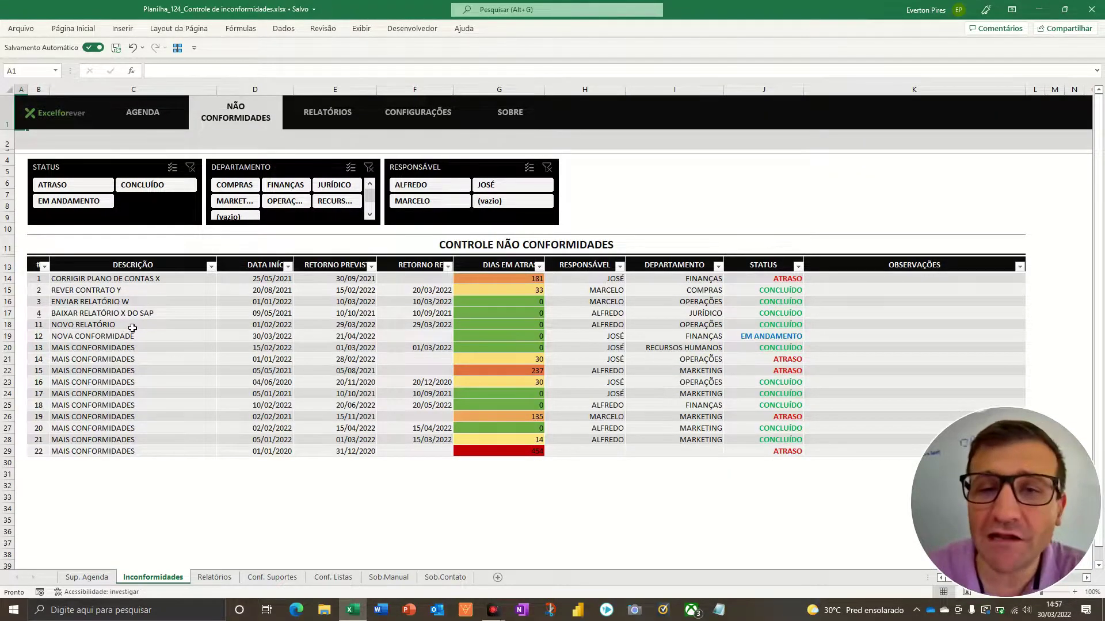
pyautogui.press('F5')
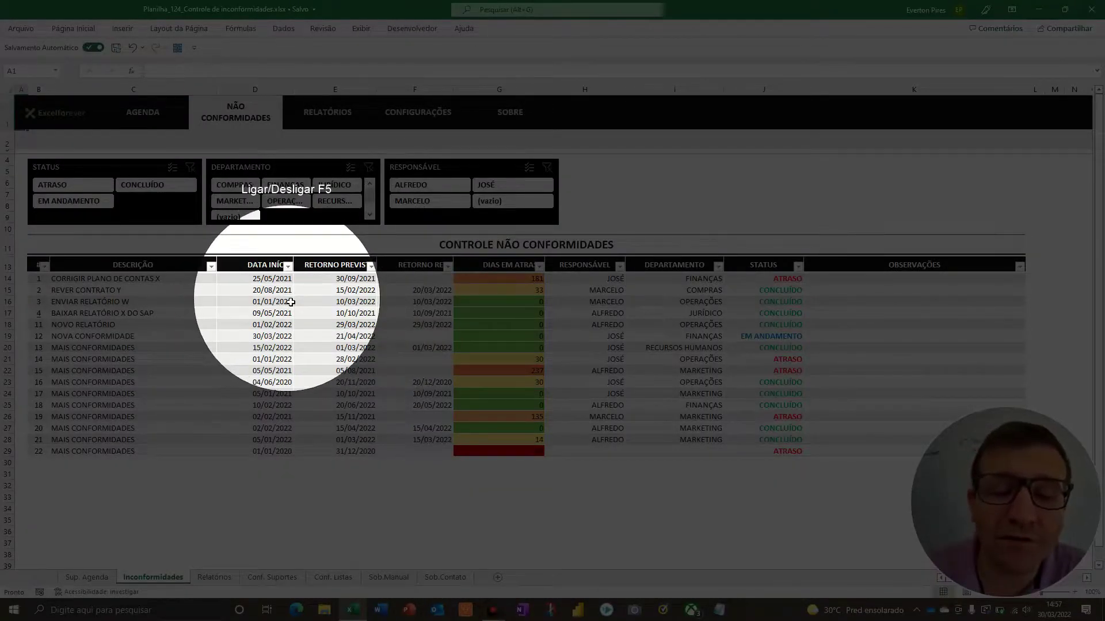
pyautogui.press('F5')
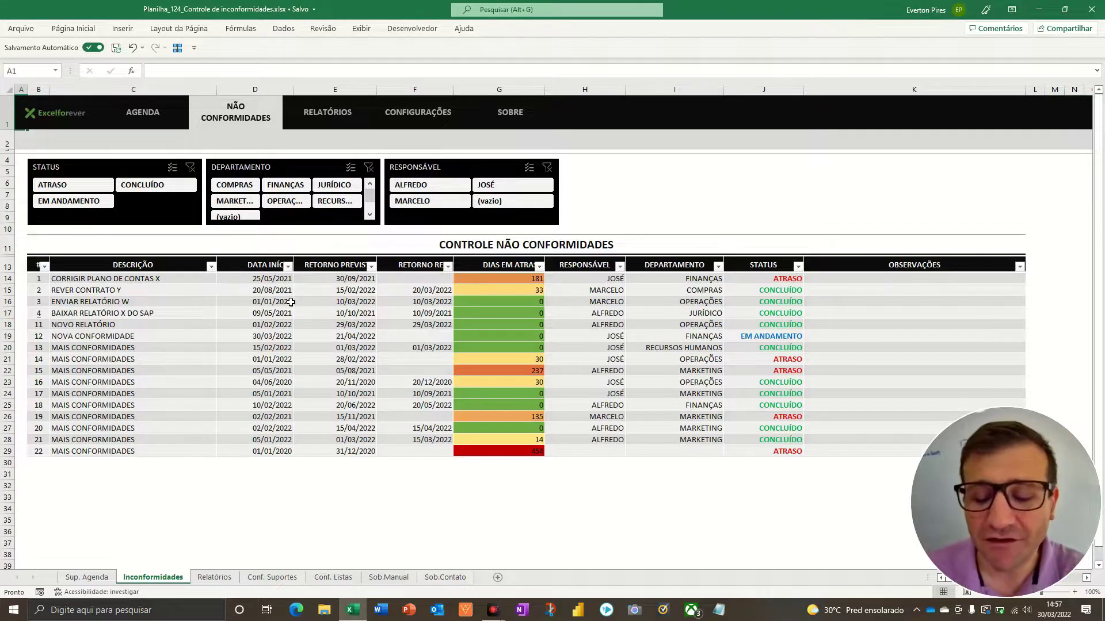
pyautogui.press('F5')
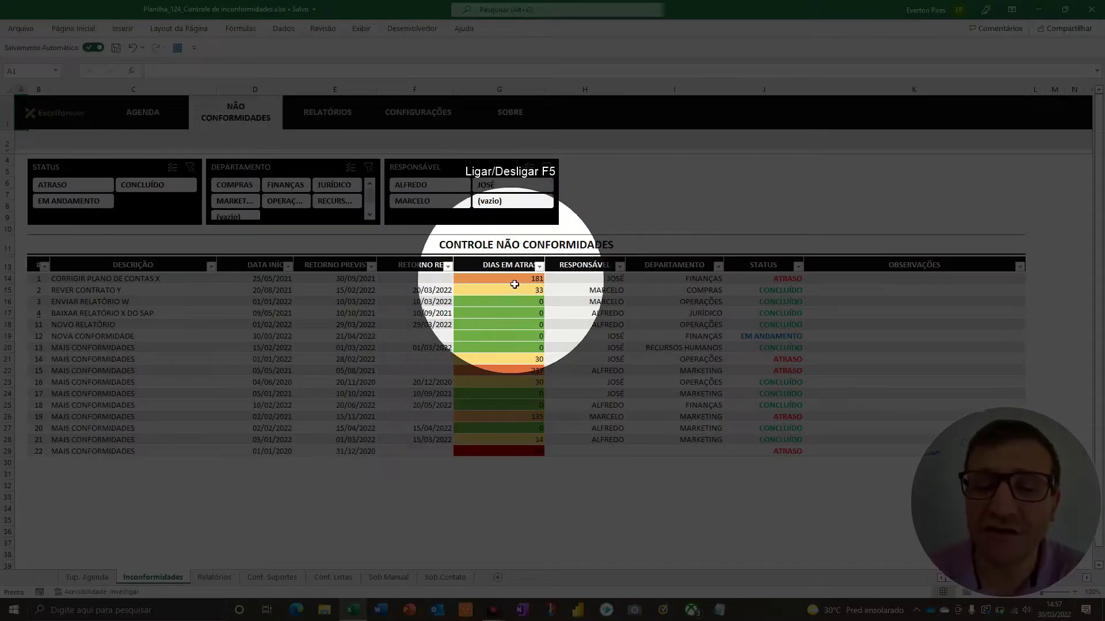
pyautogui.press('F5')
pyautogui.press('F5')
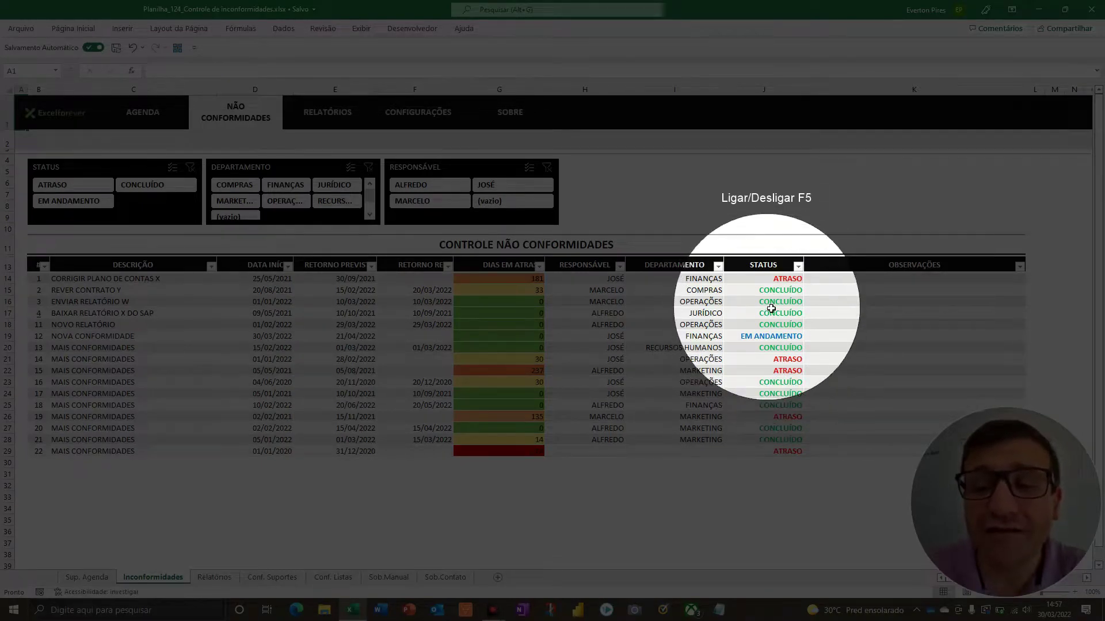
pyautogui.press('F5')
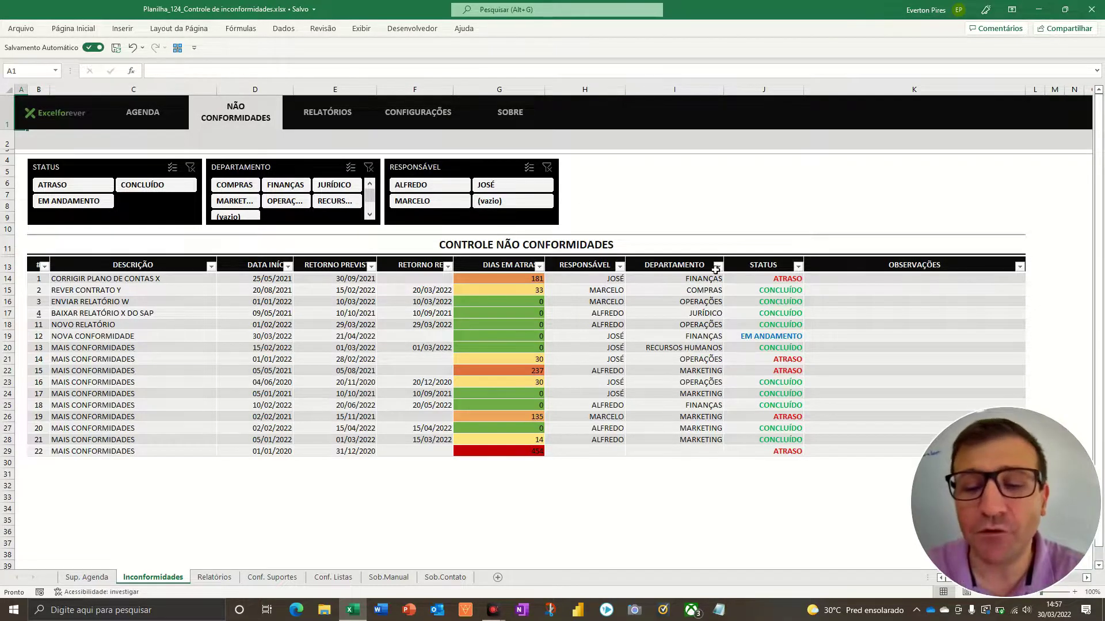
pyautogui.press('F5')
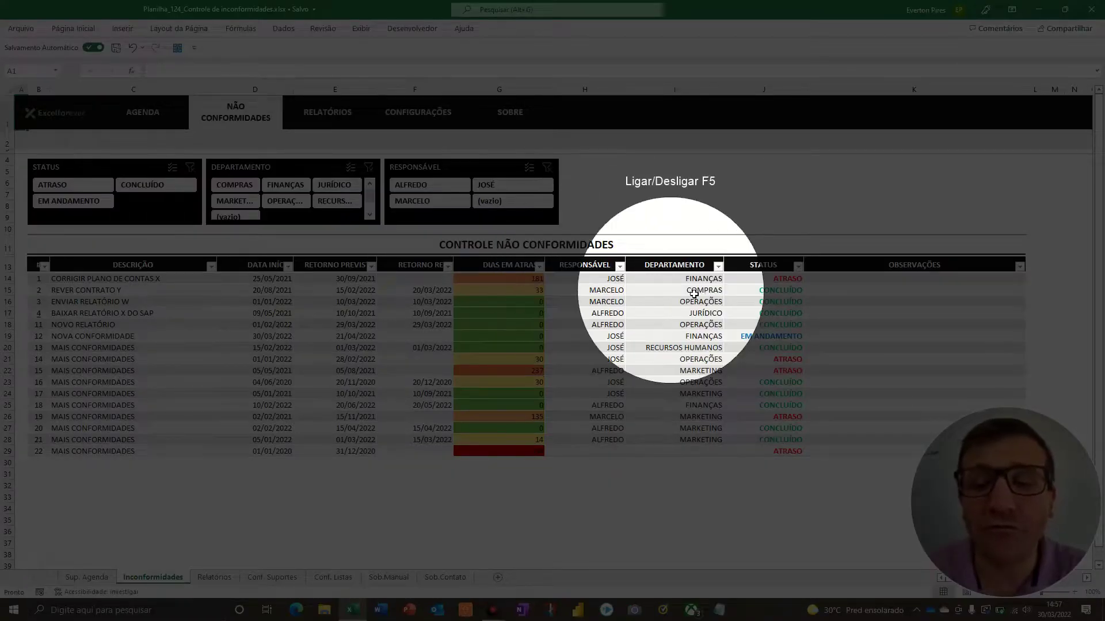
pyautogui.press('F5')
# Add a nonconformity with the description "MAIS CONFORMIDADES" in the first empty row below the table.
pyautogui.click(109, 463)
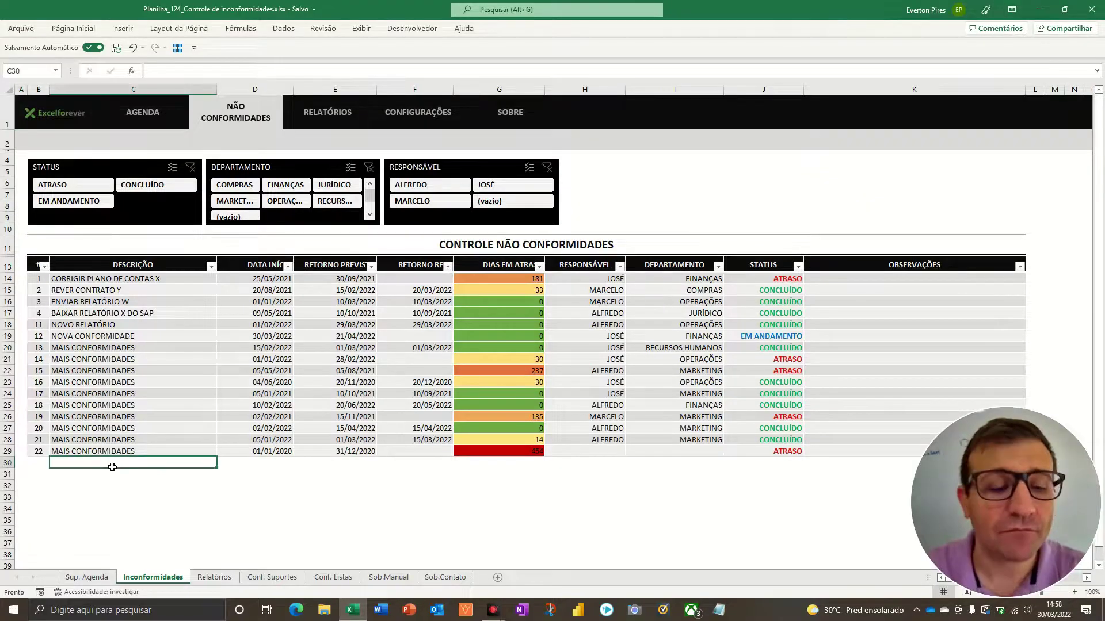
pyautogui.press('F5')
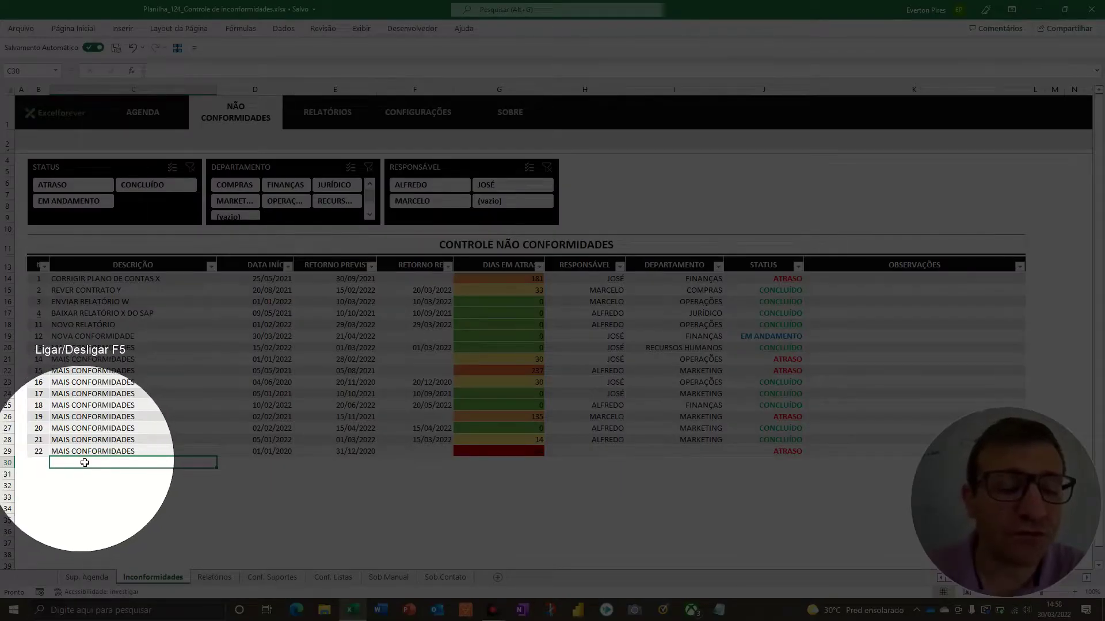
pyautogui.press('F5')
pyautogui.write('MAIS CONFORMIDADES')
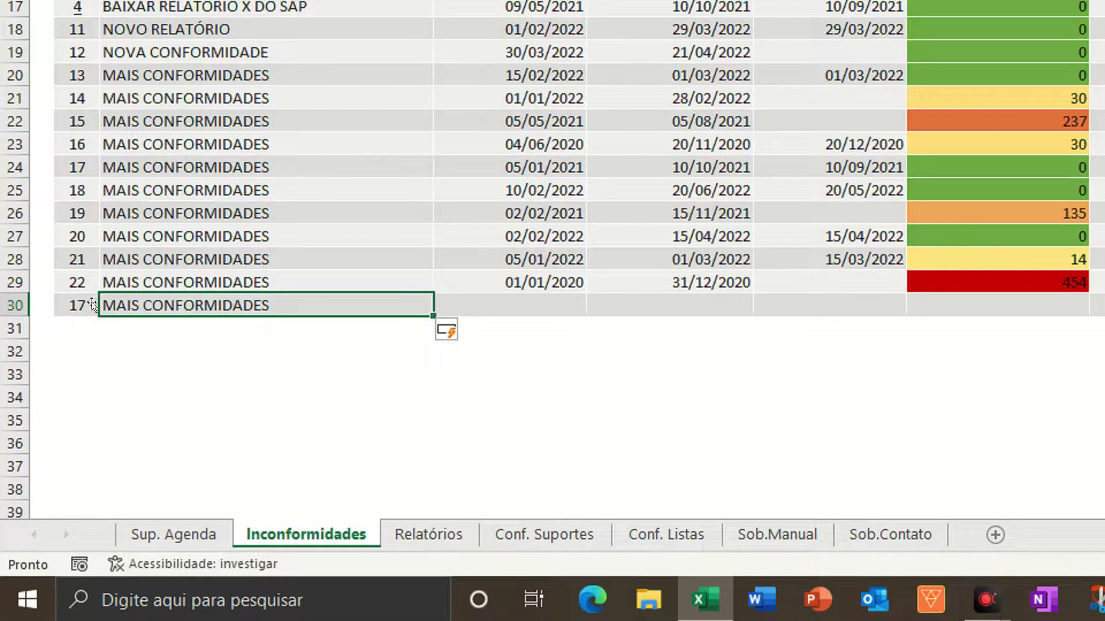
# Copy the numbering formula from the row above into the new row's # cell.
pyautogui.click(79, 305)
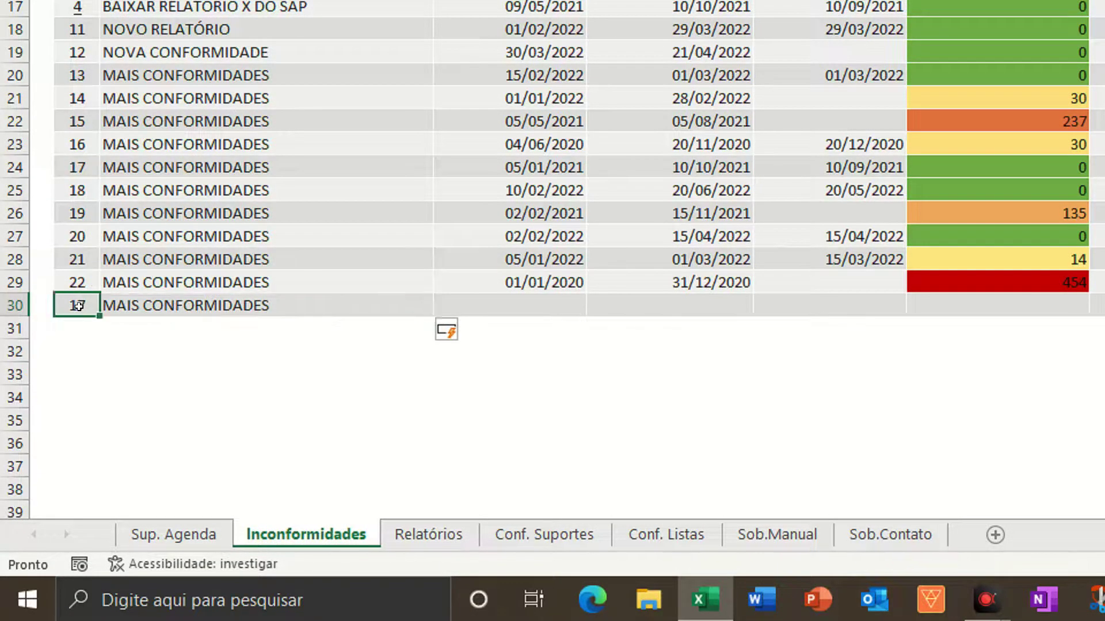
pyautogui.press('Up')
pyautogui.hotkey('ctrl', 'c')
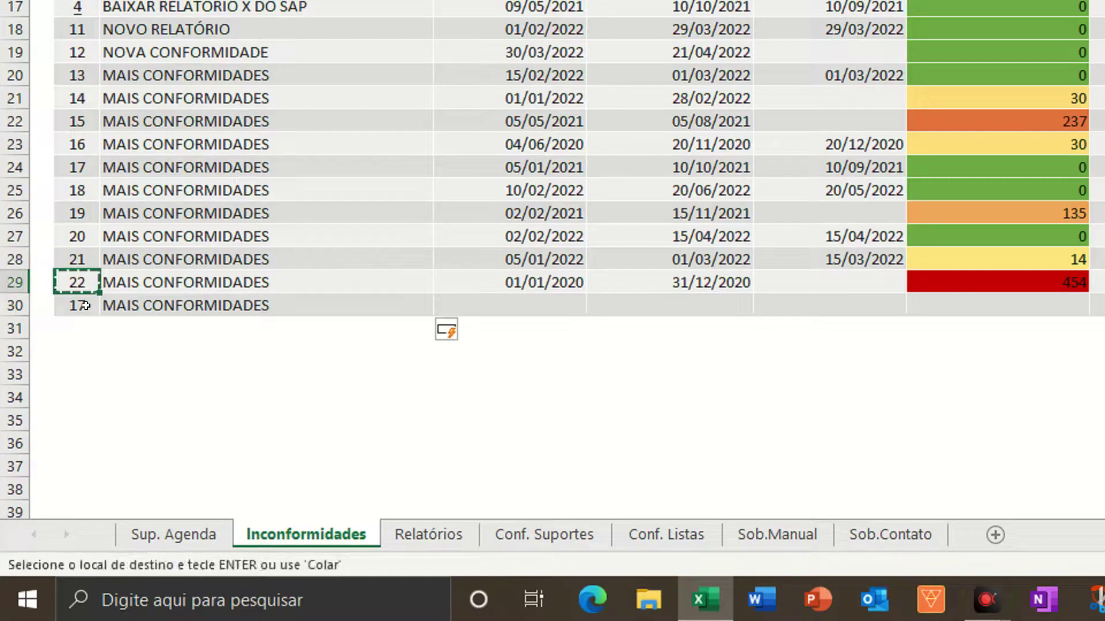
pyautogui.press('Down')
pyautogui.press('Return')
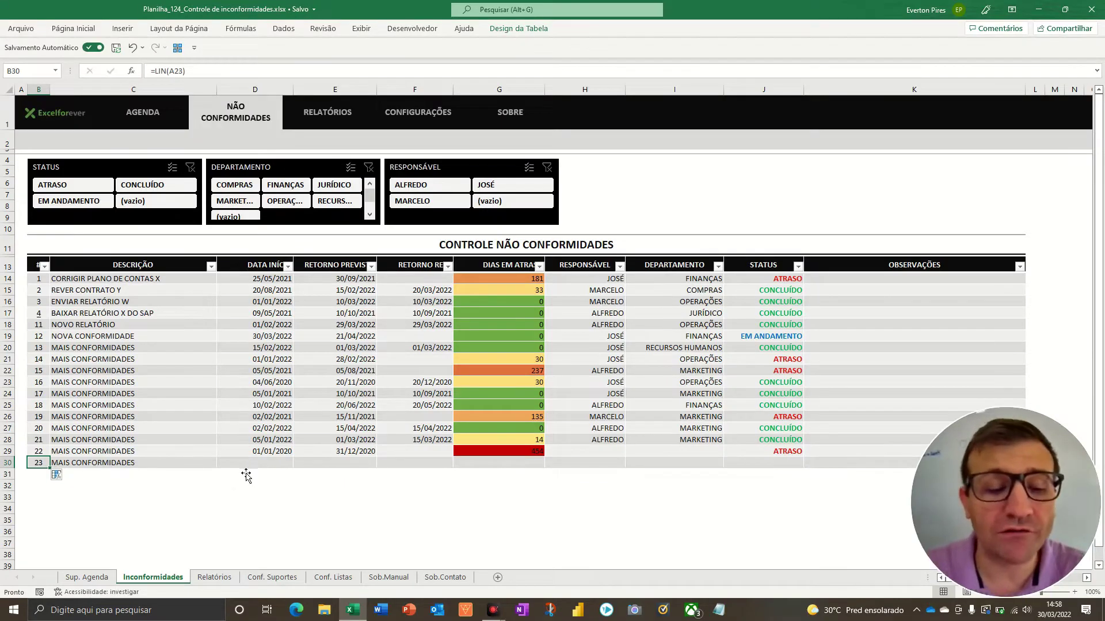
# Enter the start date 05/03/2021 and the expected return date 07/07/2021 in the new nonconformity row.
pyautogui.click(521, 313)
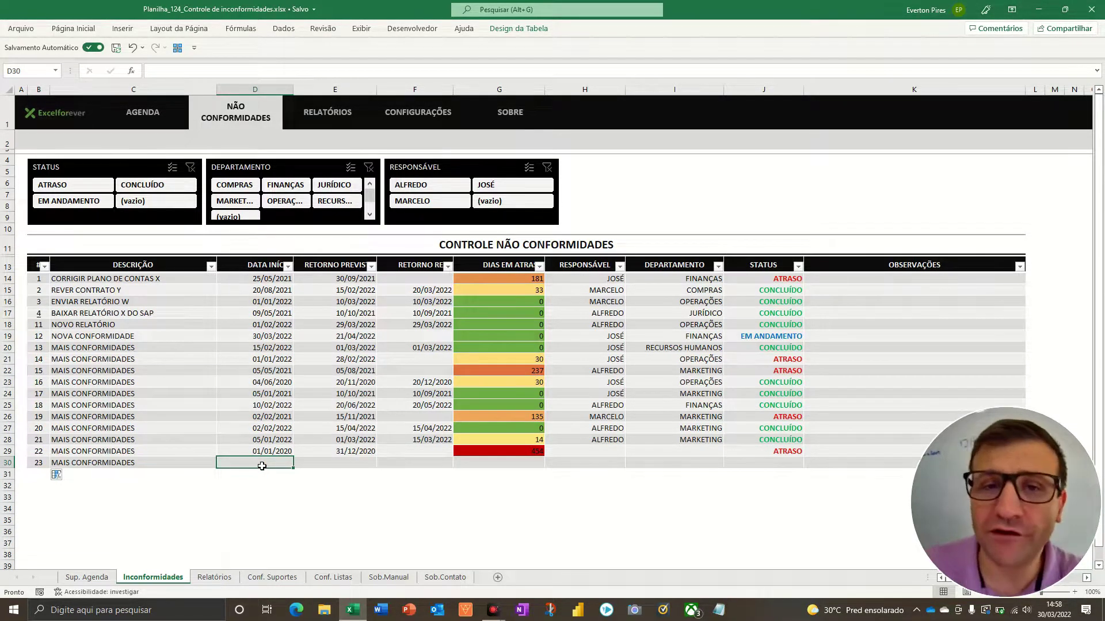
pyautogui.write('05/')
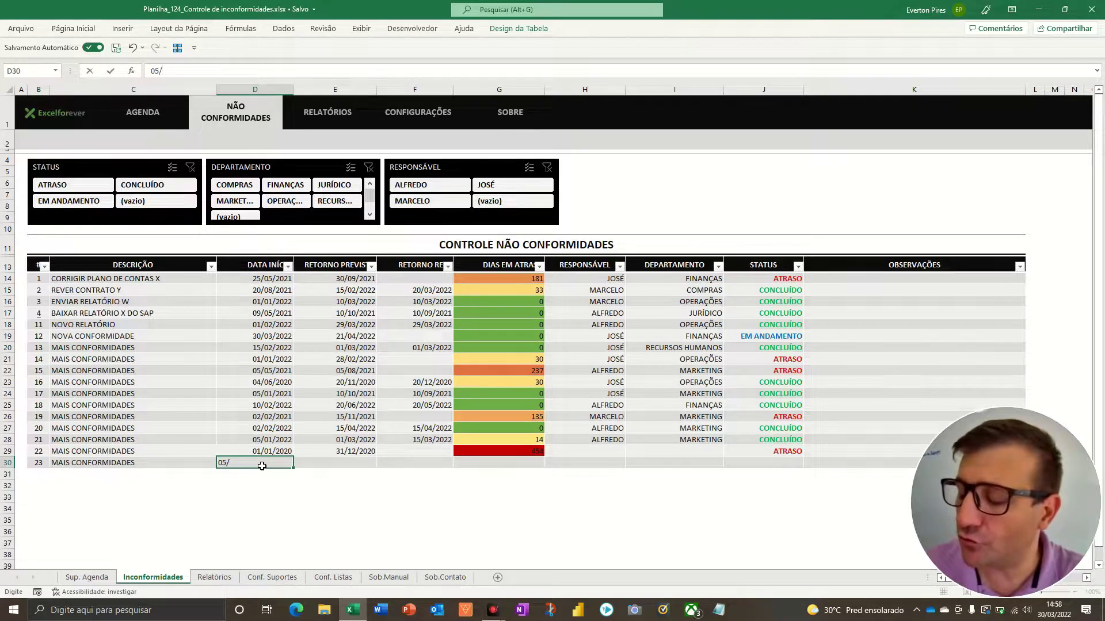
pyautogui.write('03/2021')
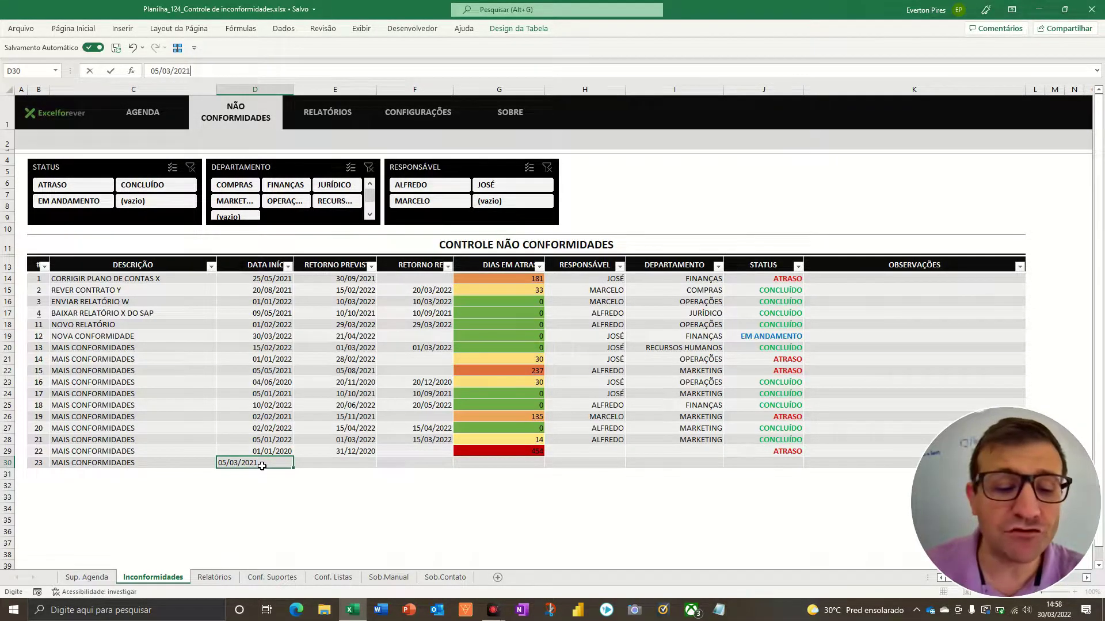
pyautogui.press('Tab')
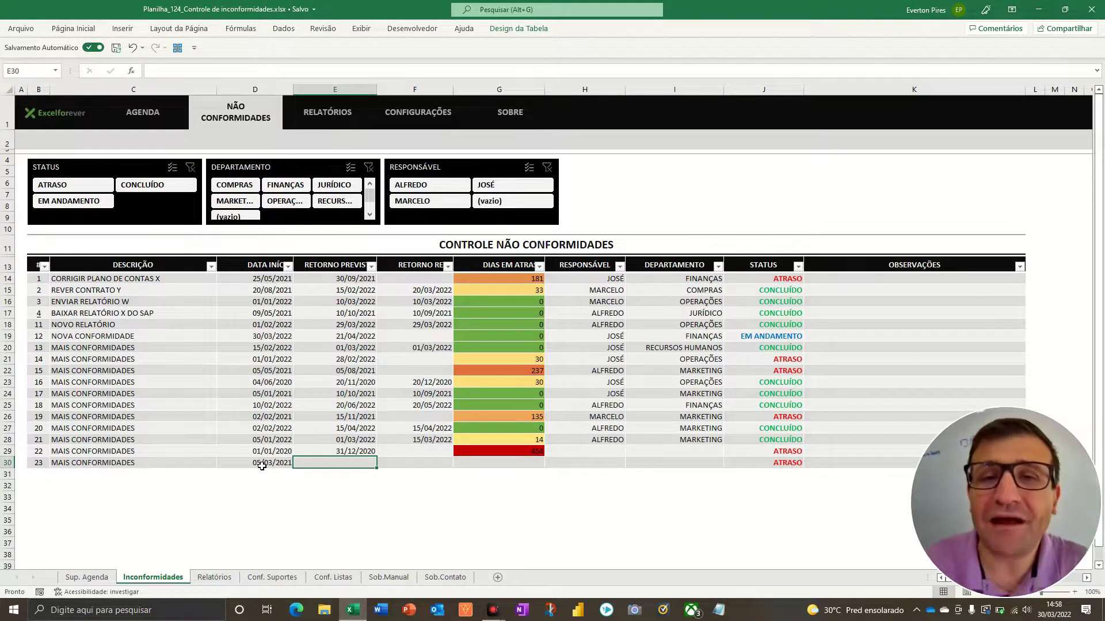
pyautogui.write('0')
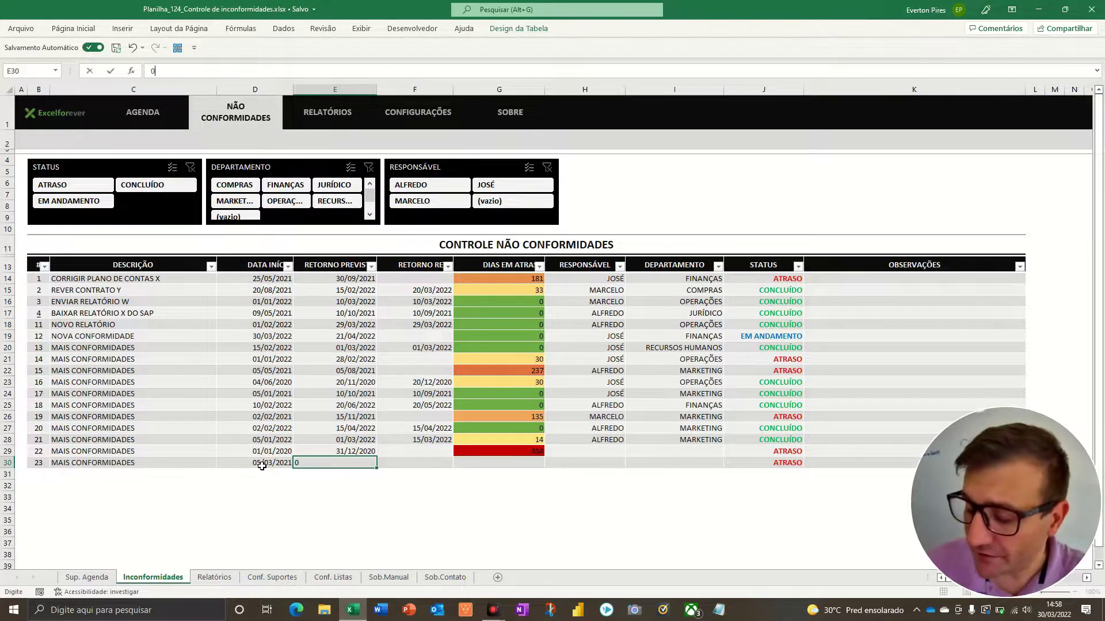
pyautogui.write('7/07/2021')
pyautogui.hotkey('ctrl', 'Return')
# Review the new row's start date, expected return, actual return, days-late and status cells.
pyautogui.moveTo(209, 541); pyautogui.dragTo(268, 481)
pyautogui.moveTo(310, 544); pyautogui.dragTo(352, 477)
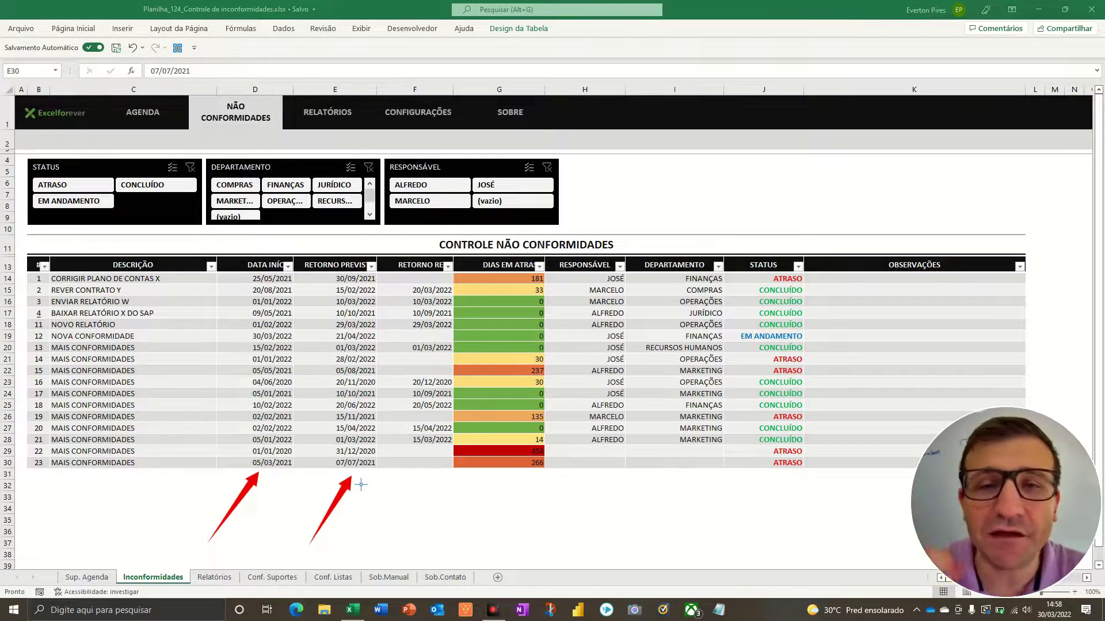
pyautogui.moveTo(448, 536); pyautogui.dragTo(415, 473)
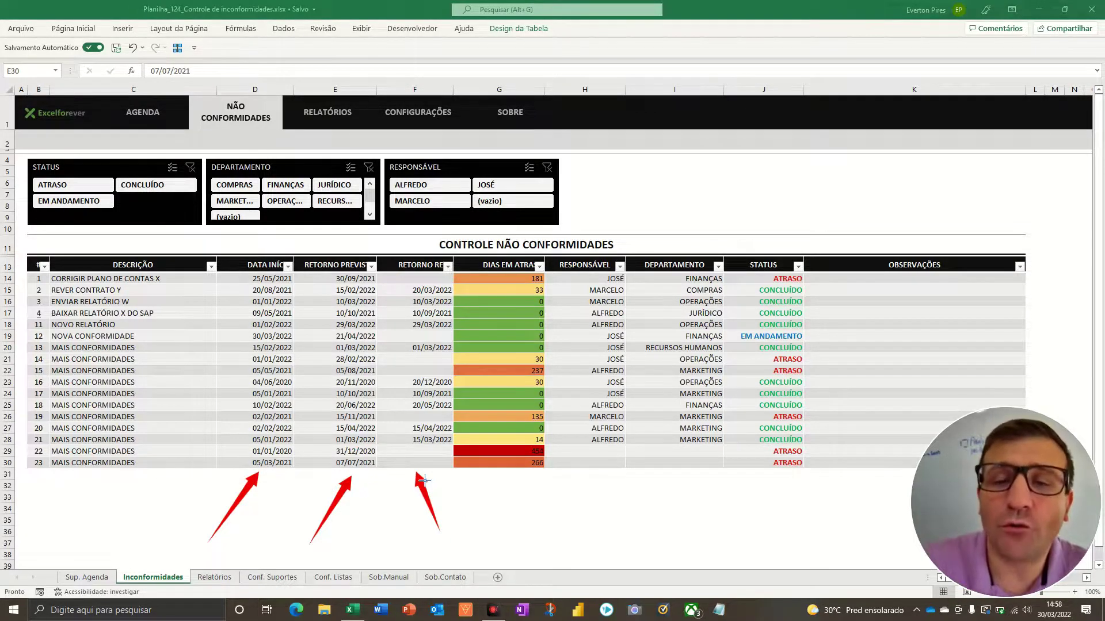
pyautogui.moveTo(524, 535); pyautogui.dragTo(523, 473)
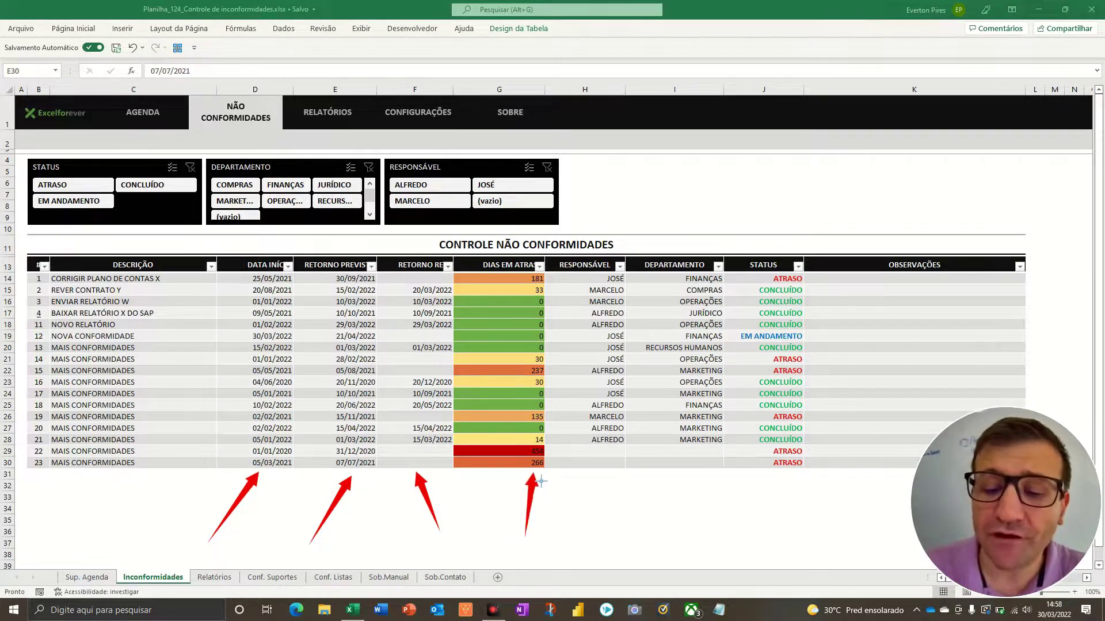
pyautogui.moveTo(687, 551)
pyautogui.mouseDown()
pyautogui.moveTo(716, 511)
pyautogui.moveTo(774, 470)
pyautogui.mouseUp()
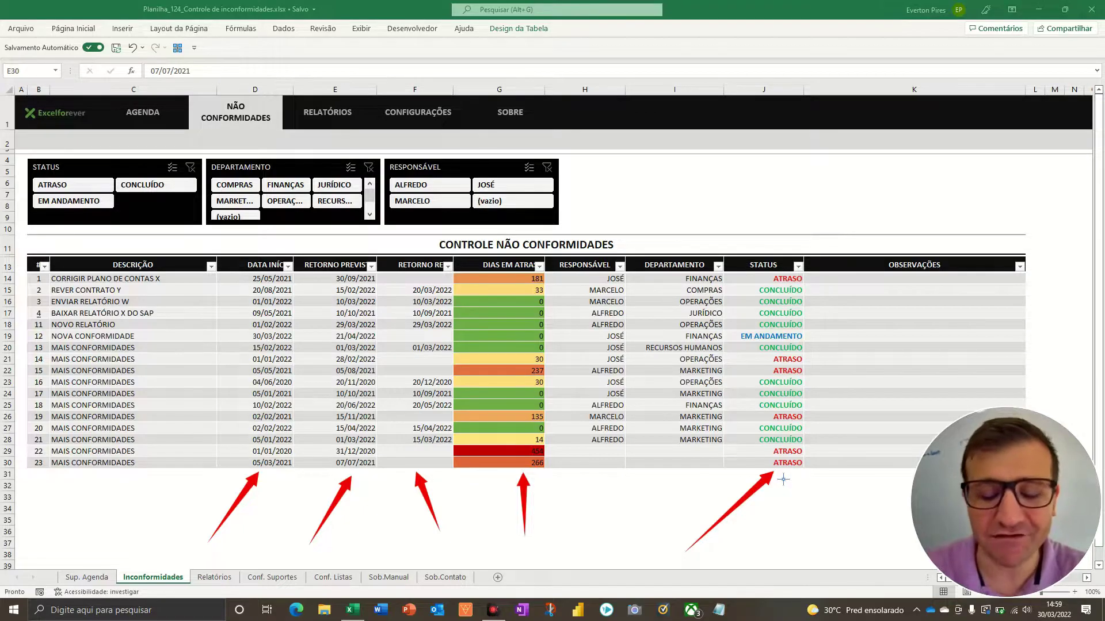
pyautogui.press('Escape')
# Assign the new row the same responsible person as the first nonconformity and the MARKETING department.
pyautogui.click(405, 466)
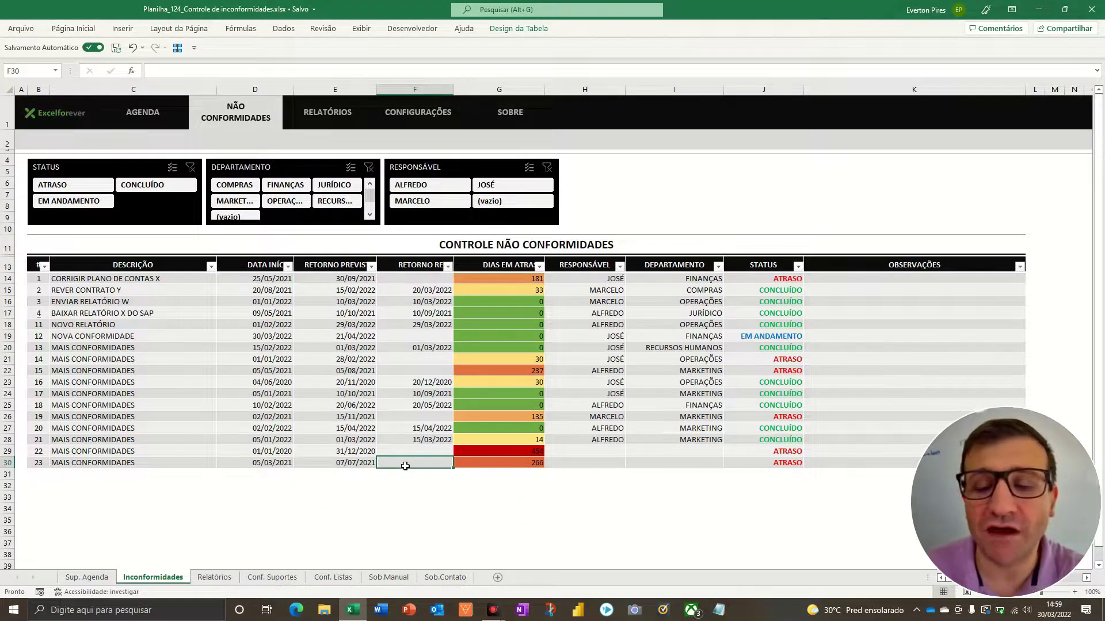
pyautogui.press('Right')
pyautogui.press('Right')
pyautogui.hotkey('alt', 'Down')
pyautogui.press('Down')
pyautogui.press('Down')
pyautogui.press('Return')
pyautogui.press('Right')
pyautogui.hotkey('alt', 'Down')
pyautogui.press('Down')
pyautogui.press('Down')
pyautogui.press('Down')
pyautogui.press('Down')
pyautogui.press('Return')
pyautogui.press('Left')
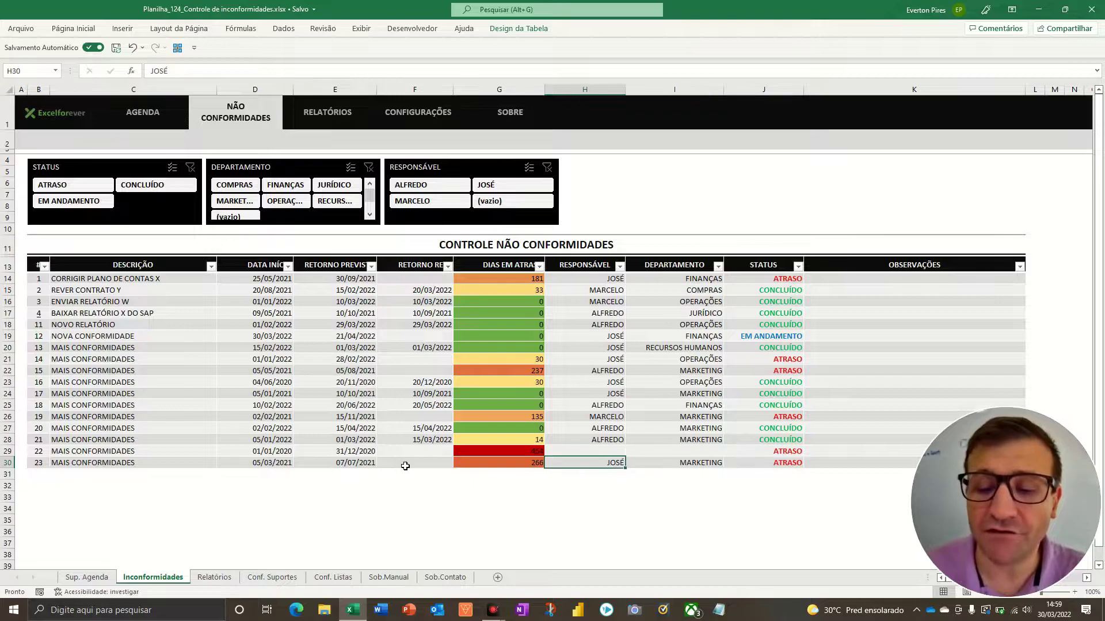
# Enter the actual return date 07/07/2021 in the new row and check its days-late and status cells.
pyautogui.press('Left')
pyautogui.press('Left')
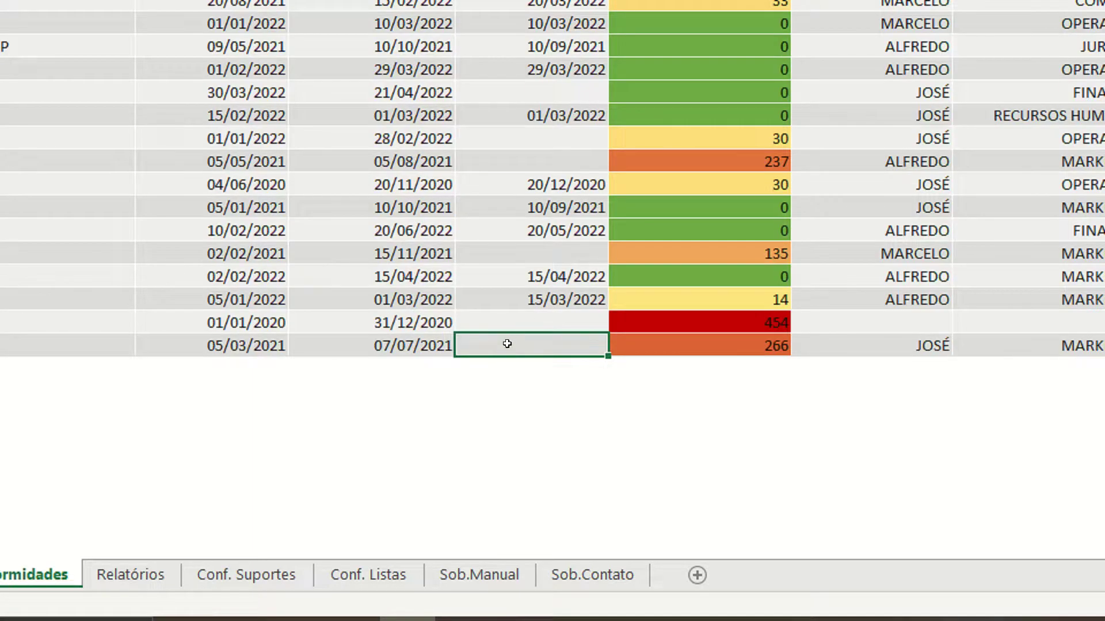
pyautogui.write('07/07/2021')
pyautogui.press('Return')
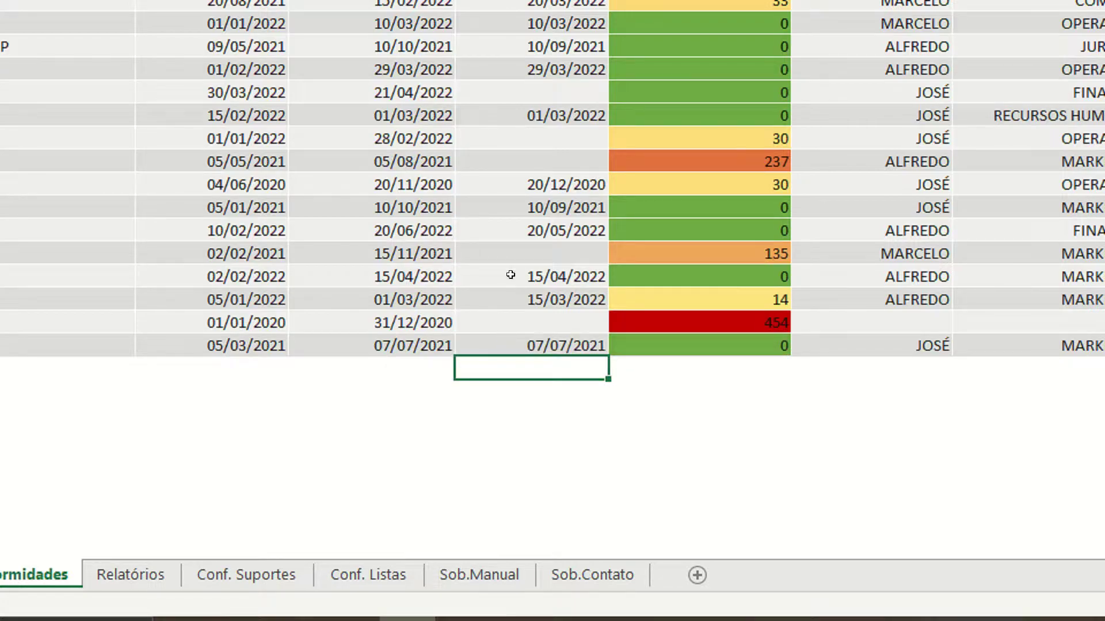
pyautogui.press('F5')
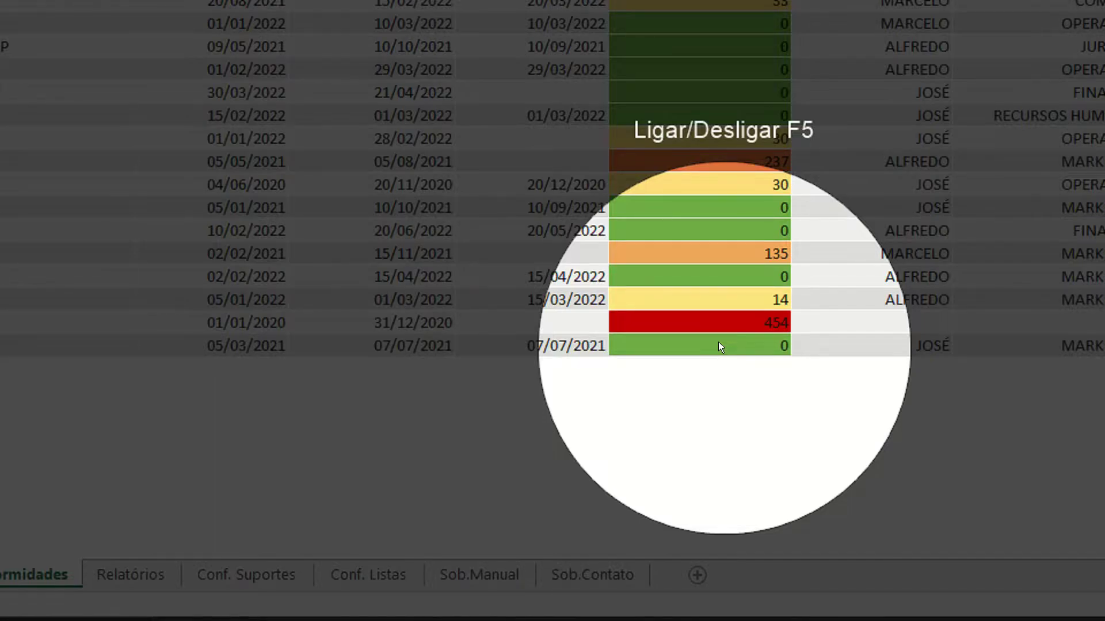
pyautogui.press('F5')
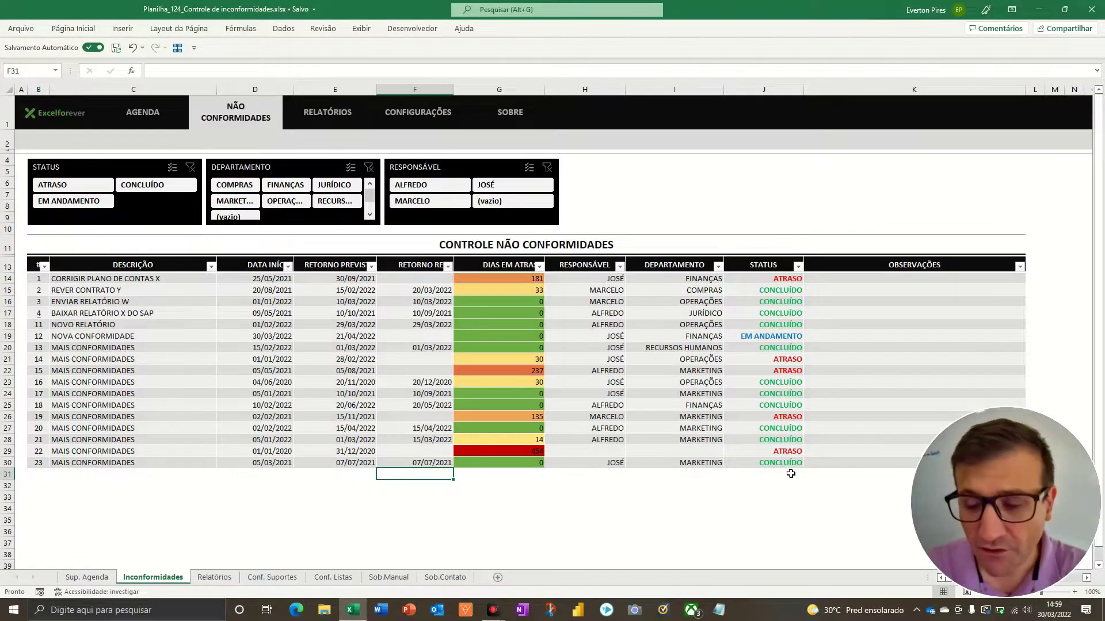
pyautogui.press('F5')
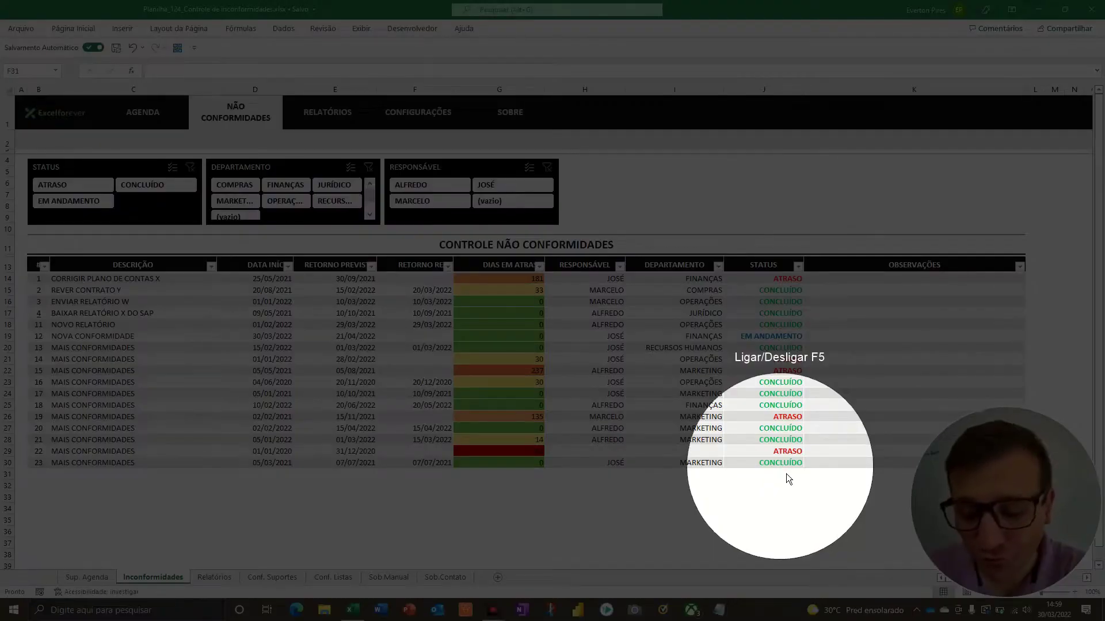
pyautogui.press('F5')
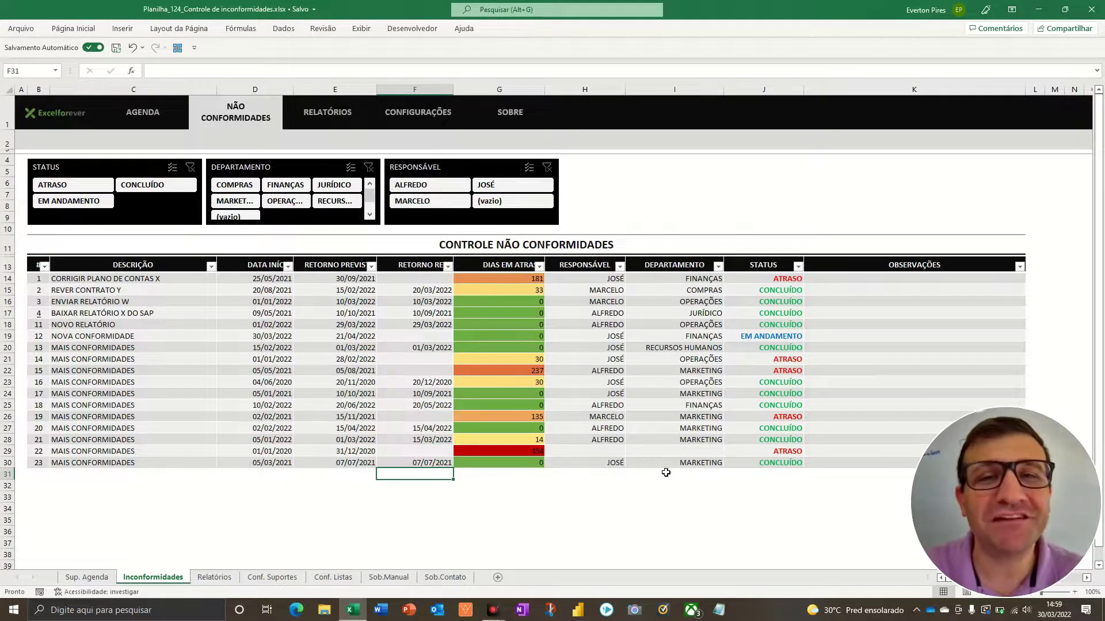
# Change the new row's actual return date to 10/10/2021 and check its days-late and status cells again.
pyautogui.click(424, 467)
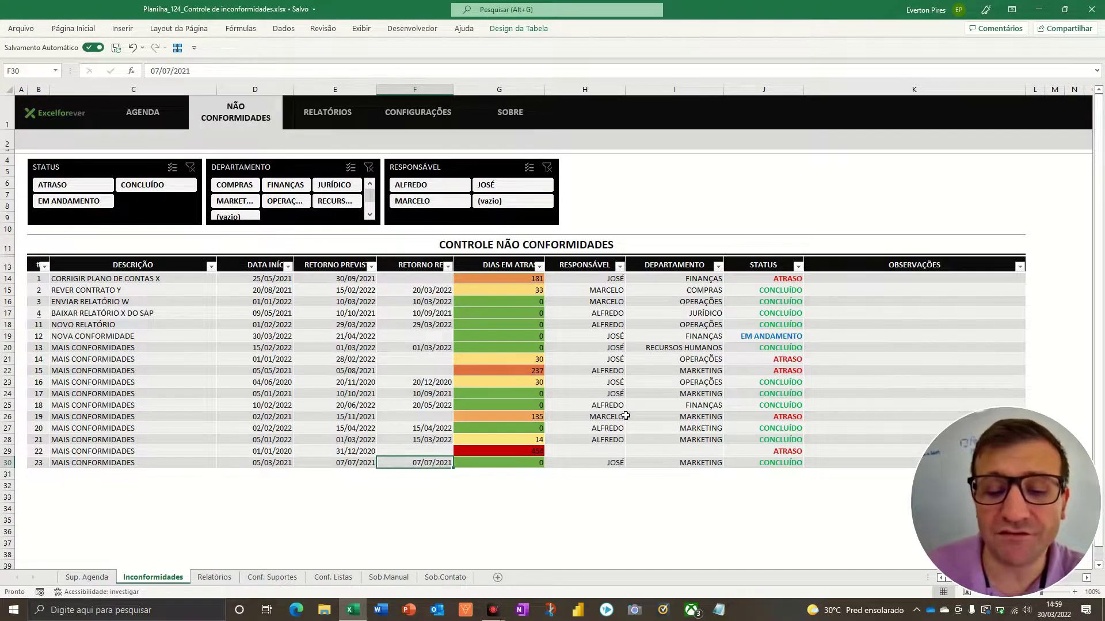
pyautogui.write('10/10/2021')
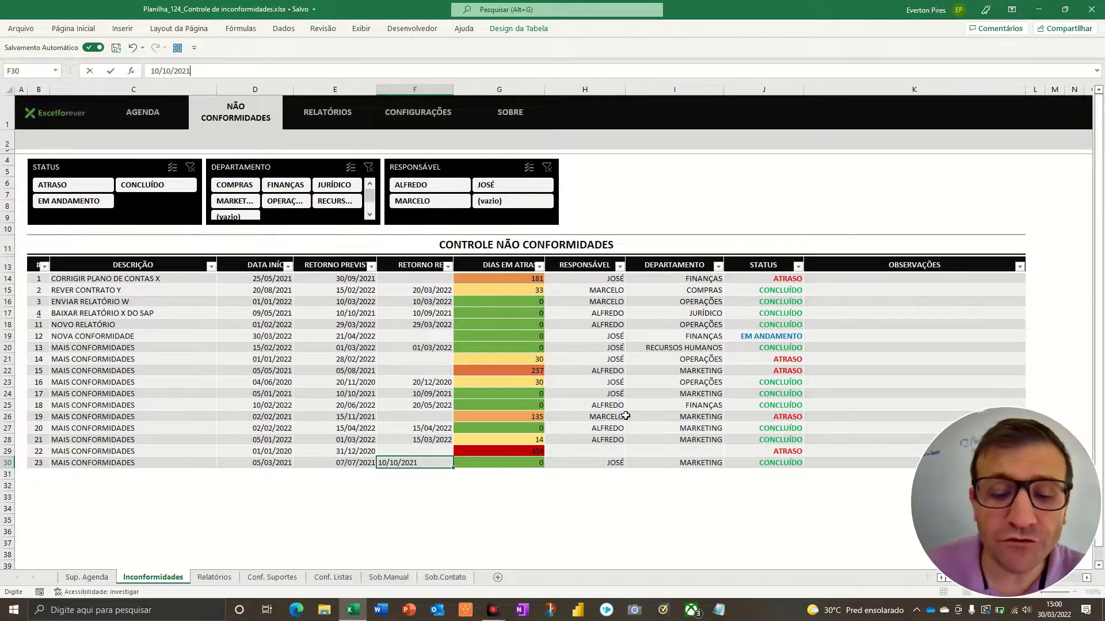
pyautogui.press('Return')
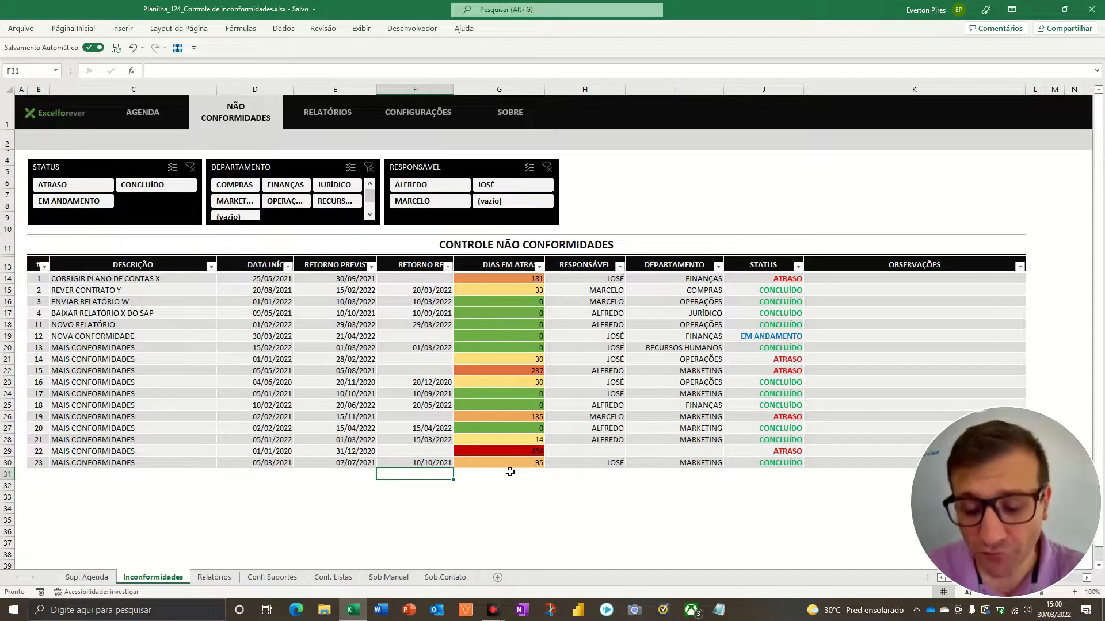
pyautogui.press('F5')
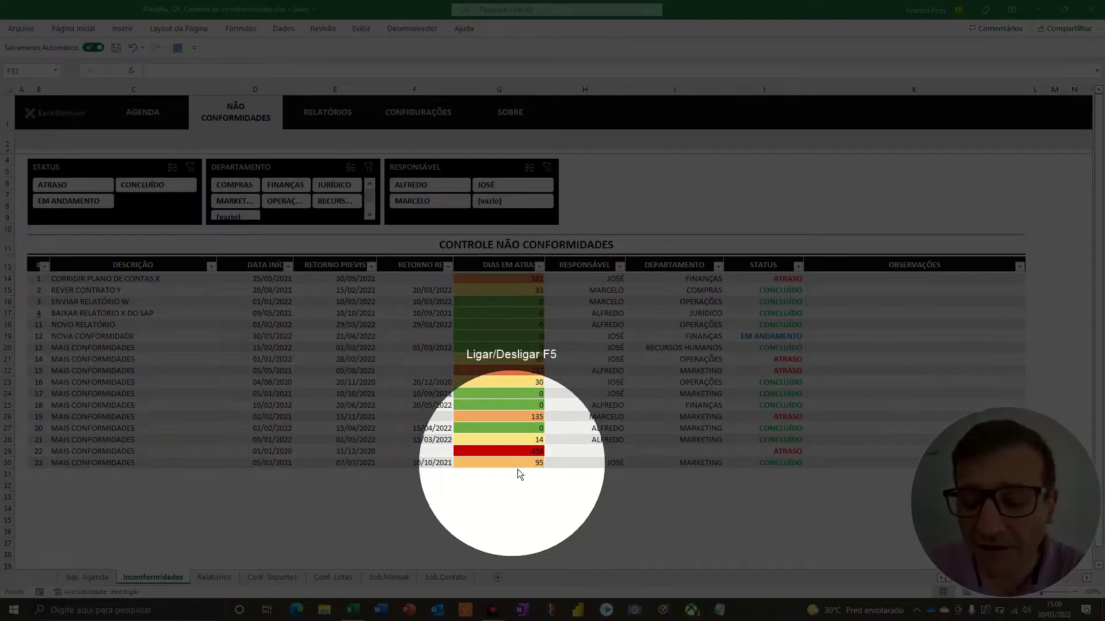
pyautogui.press('F5')
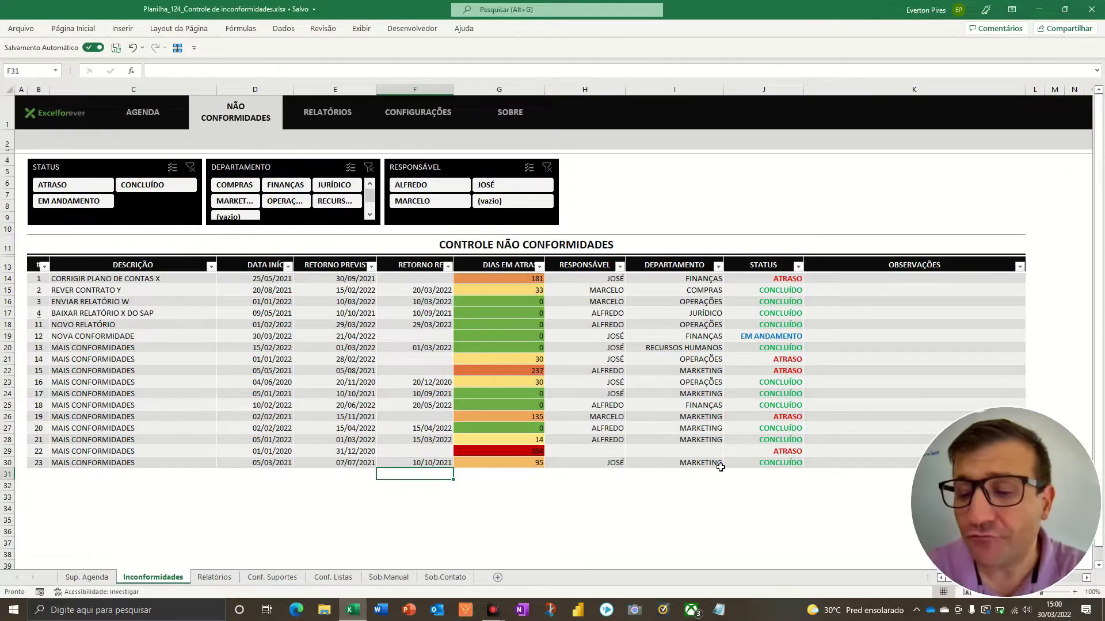
pyautogui.press('F5')
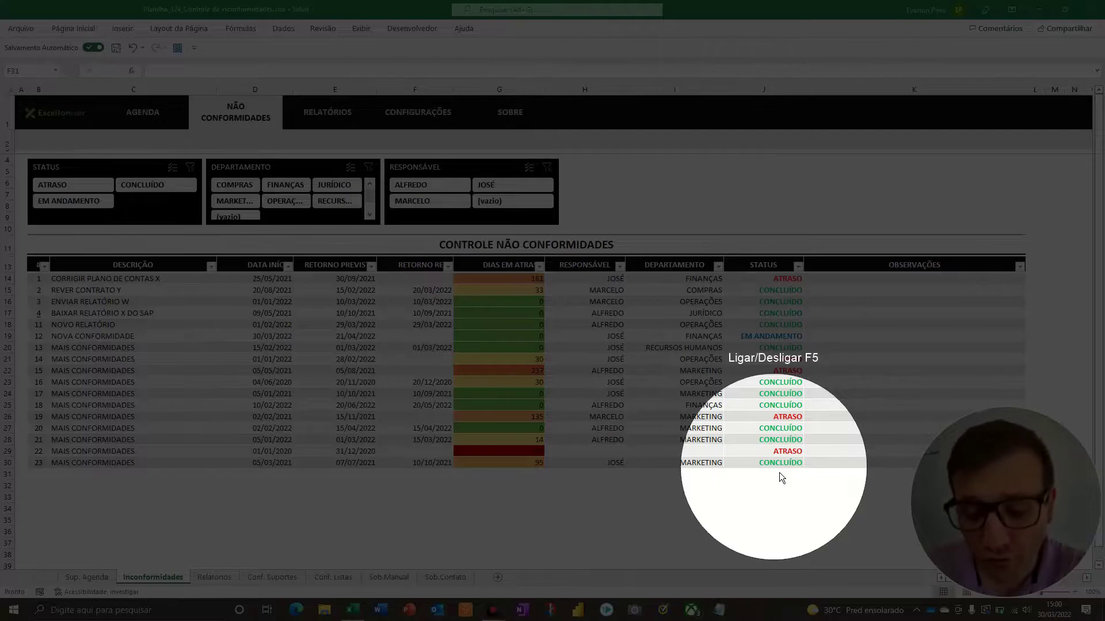
pyautogui.press('F5')
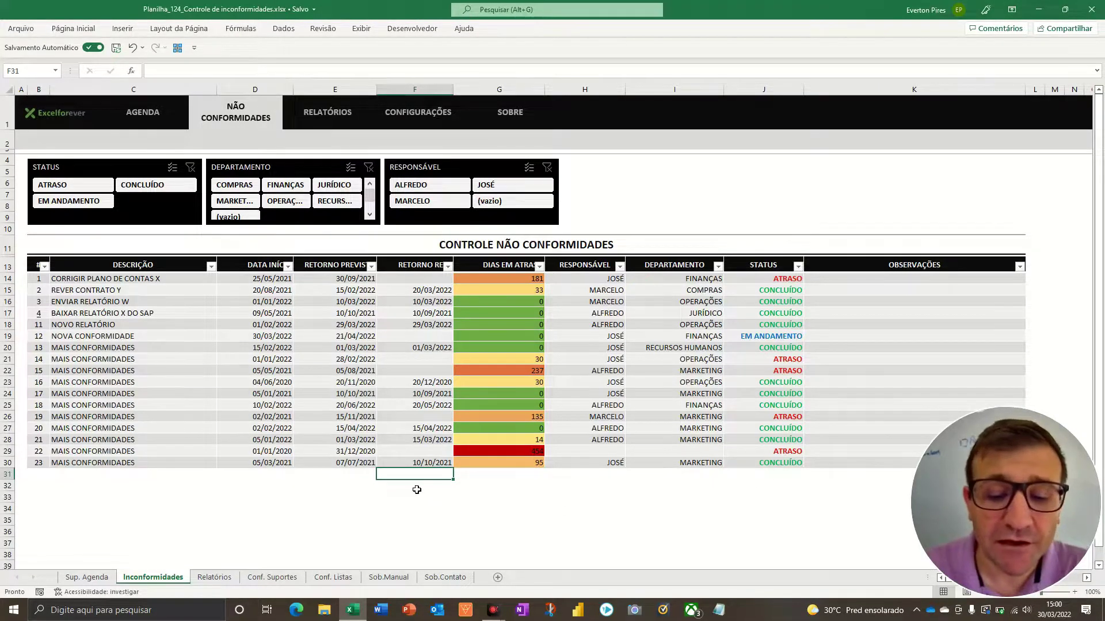
# Clear the new row's actual return date and check how its days-late and status cells respond.
pyautogui.click(421, 467)
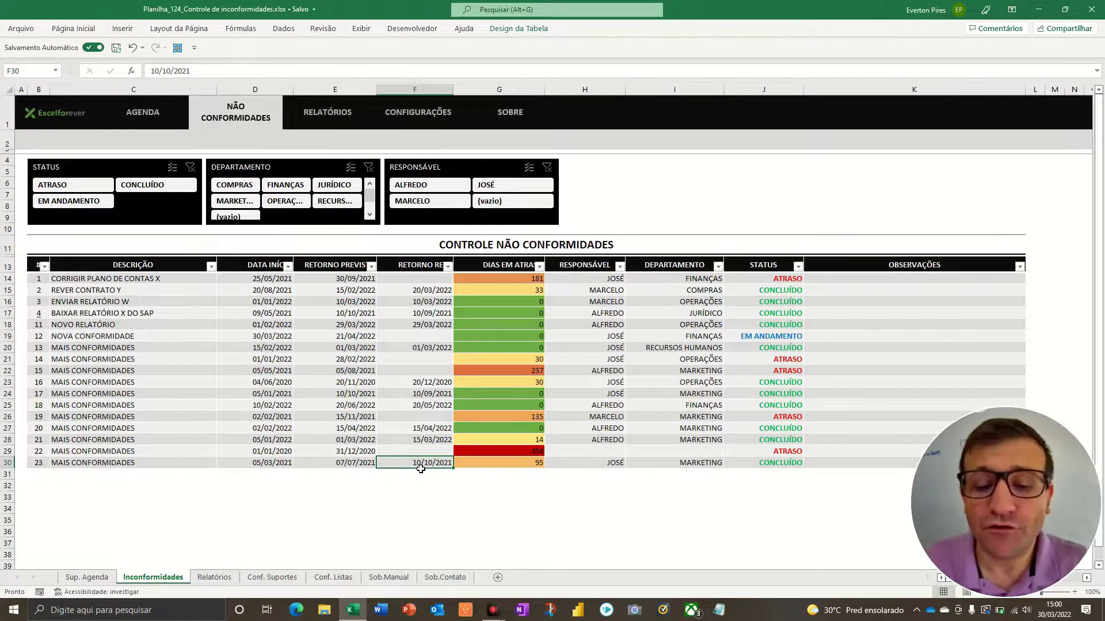
pyautogui.press('Delete')
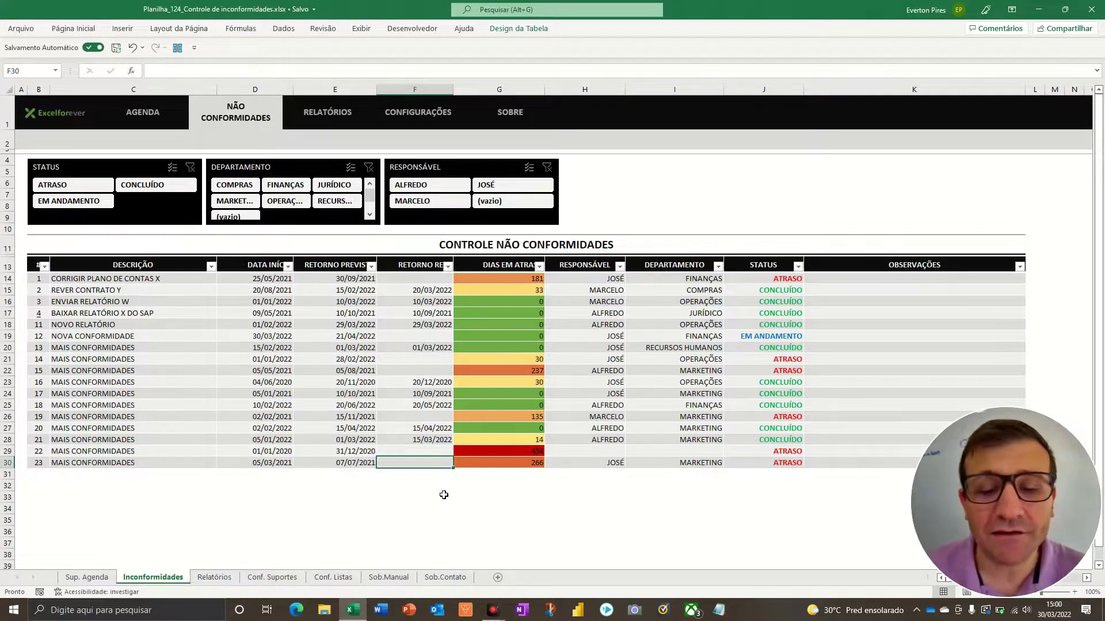
pyautogui.press('F5')
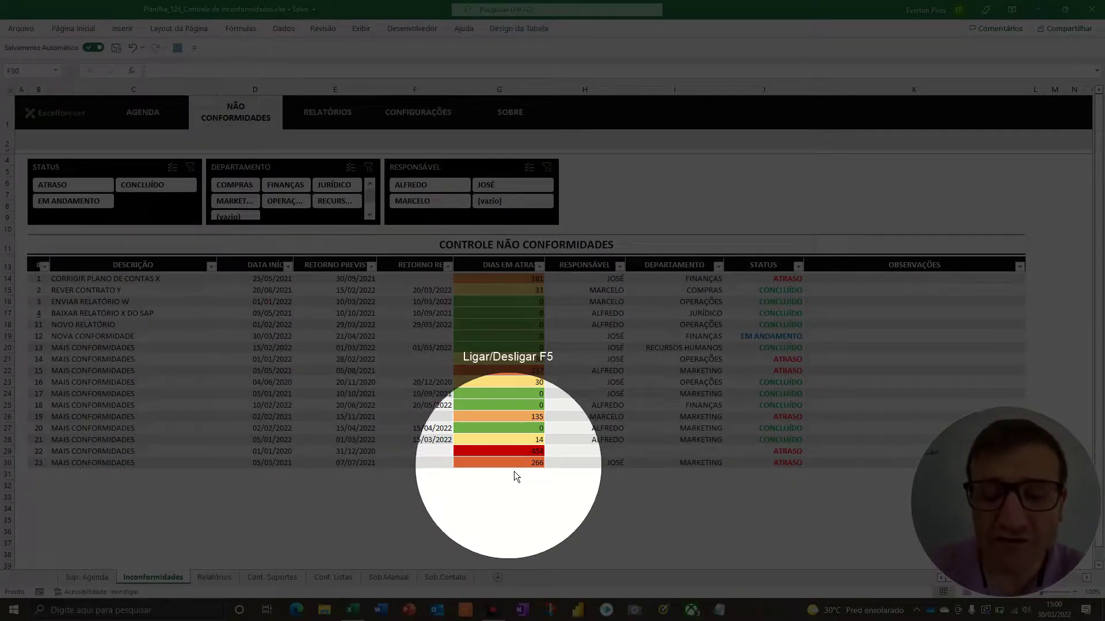
pyautogui.press('F5')
pyautogui.press('F5')
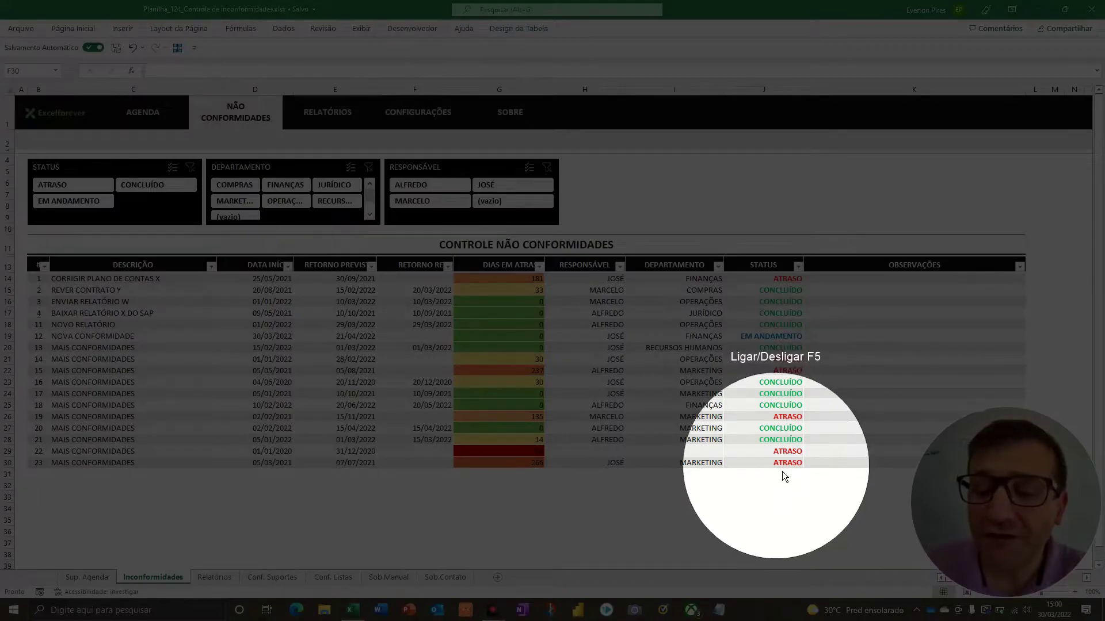
pyautogui.press('F5')
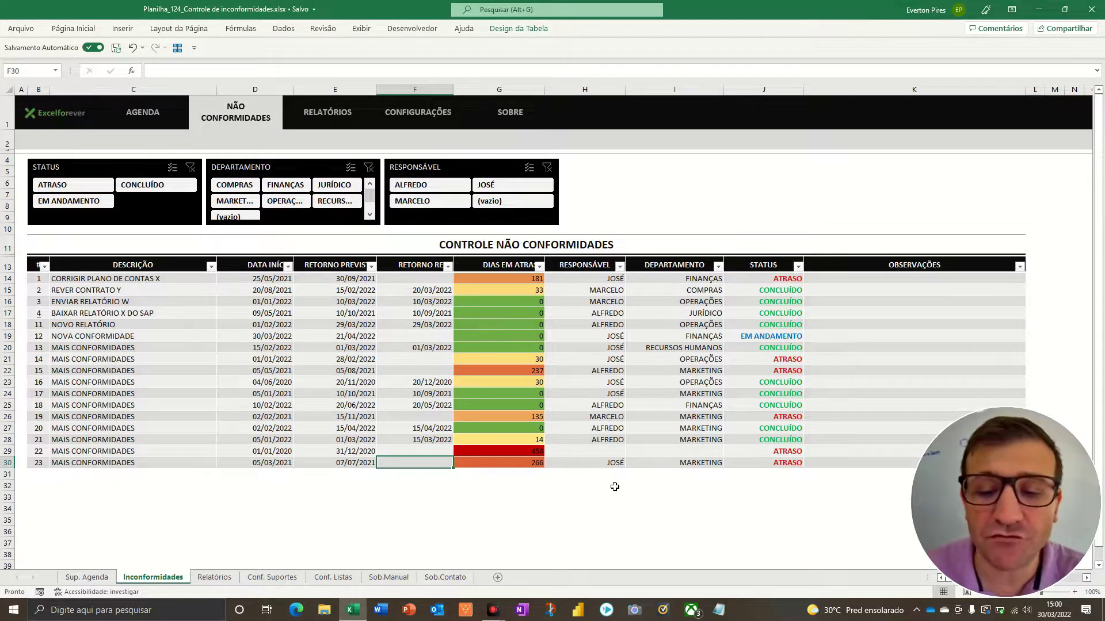
# Examine the formulas and colour coding in the DIAS EM ATRASO and STATUS columns.
pyautogui.click(519, 374)
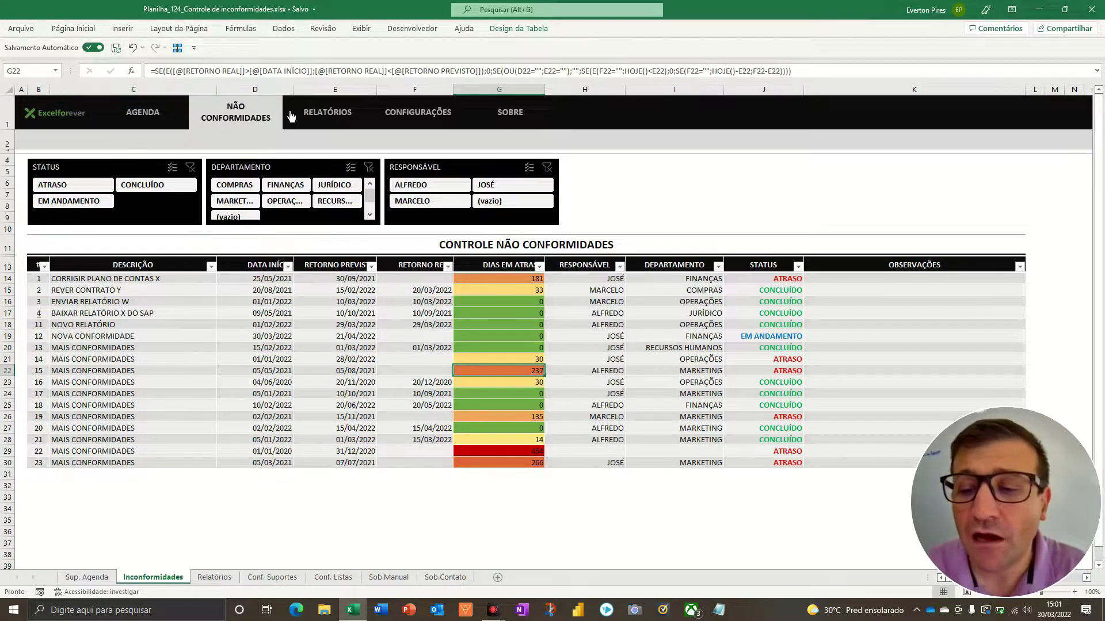
pyautogui.click(773, 359)
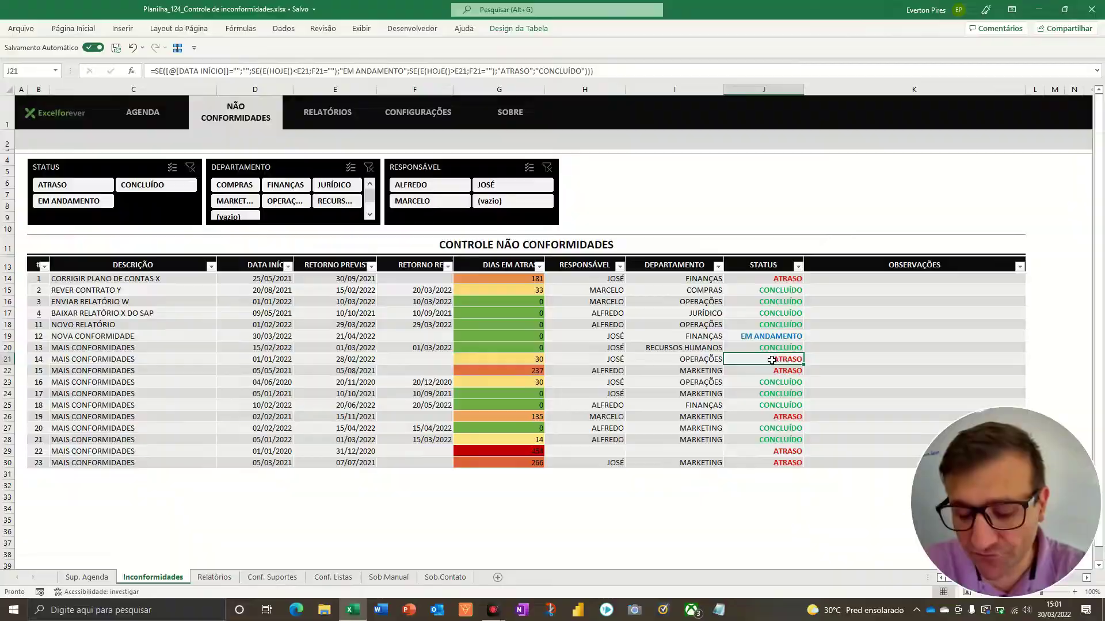
pyautogui.press('F5')
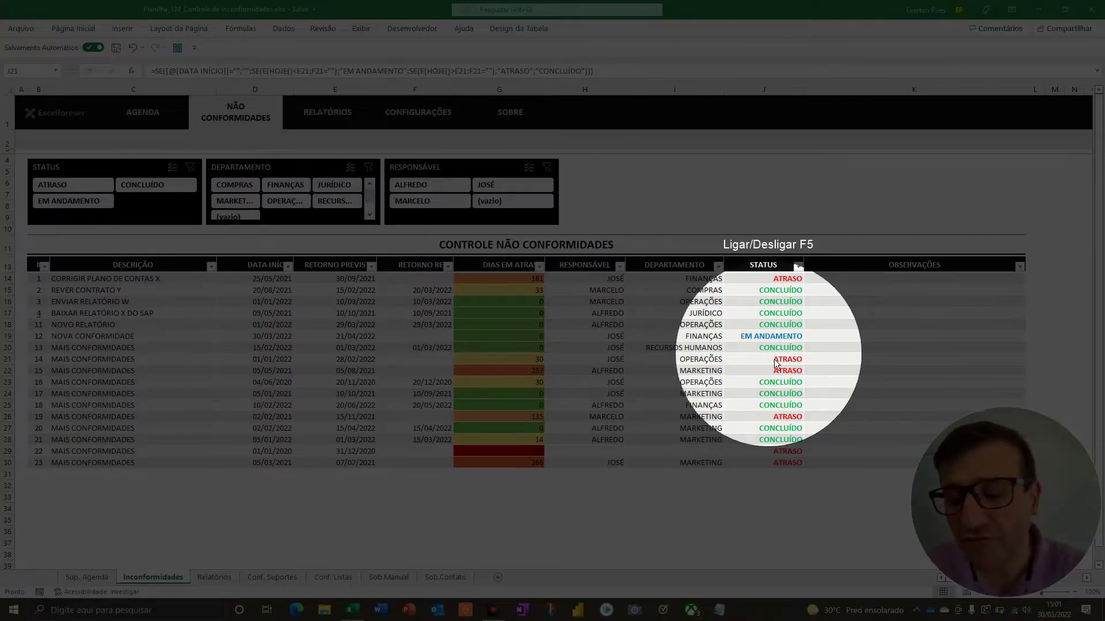
pyautogui.press('F5')
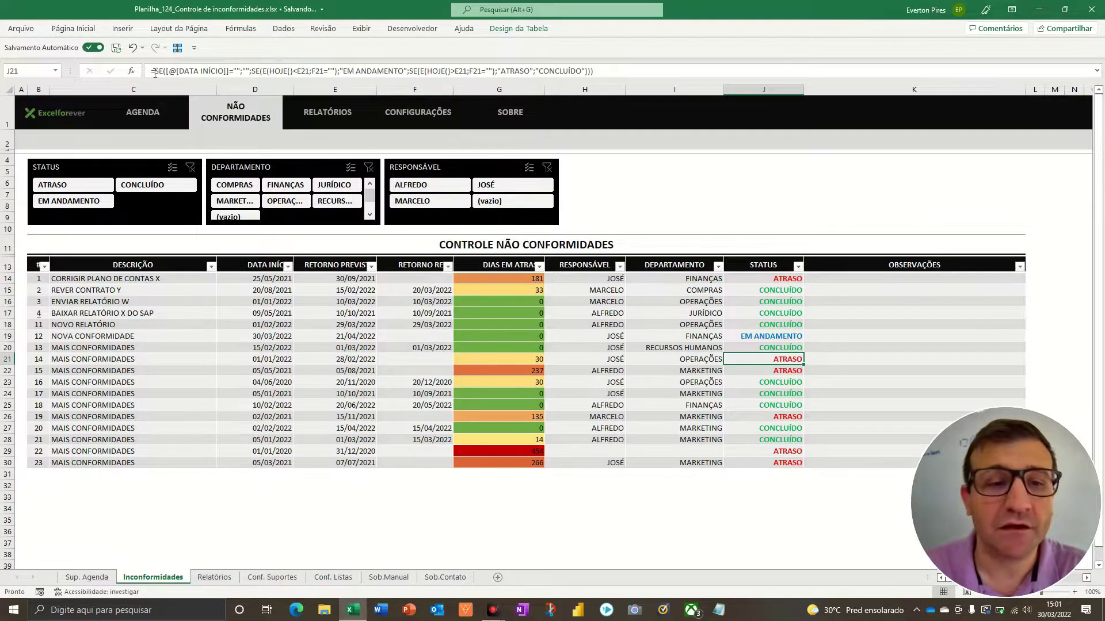
pyautogui.press('F5')
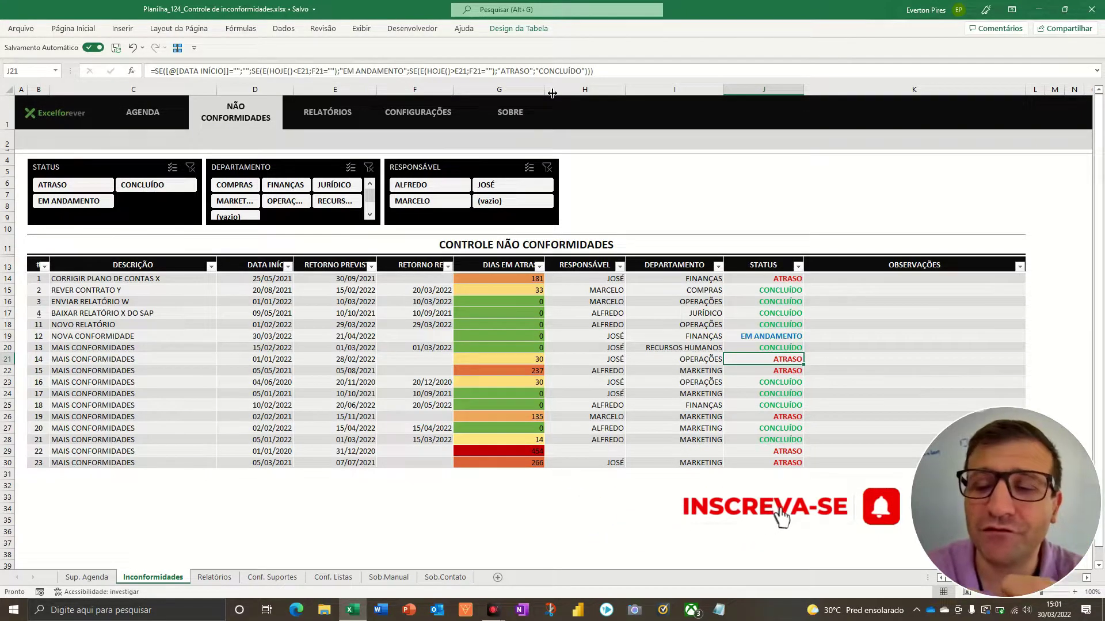
pyautogui.press('F5')
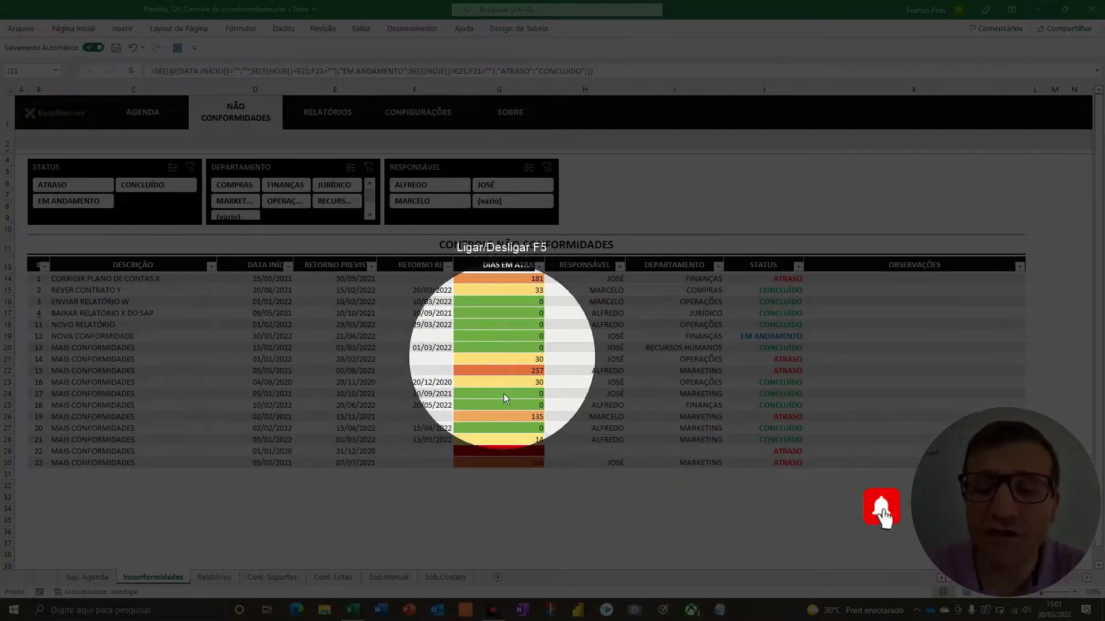
# Compare the colour shading of the days-late cells with the matching statuses across the nonconformity rows.
pyautogui.press('F5')
pyautogui.press('F5')
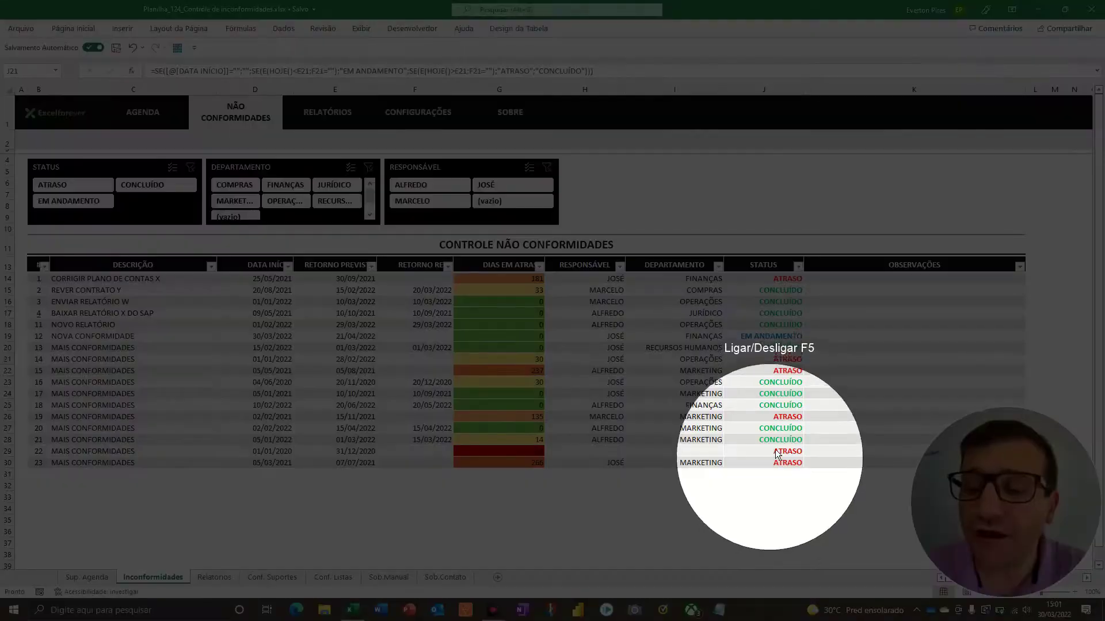
pyautogui.press('F5')
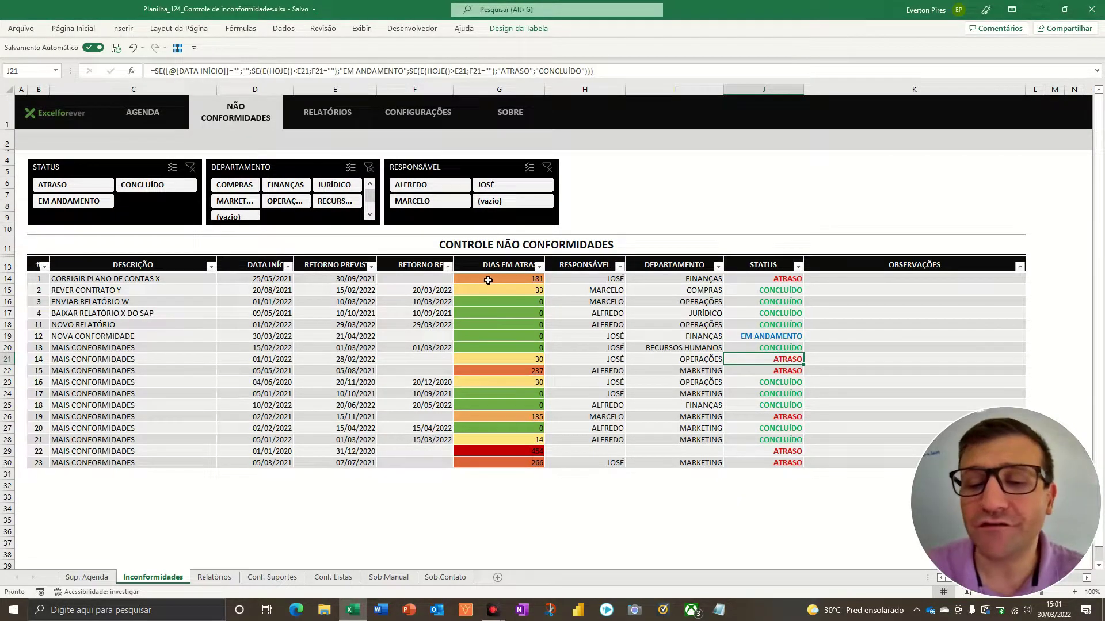
pyautogui.click(502, 291)
pyautogui.moveTo(503, 292); pyautogui.dragTo(516, 397)
pyautogui.click(516, 384)
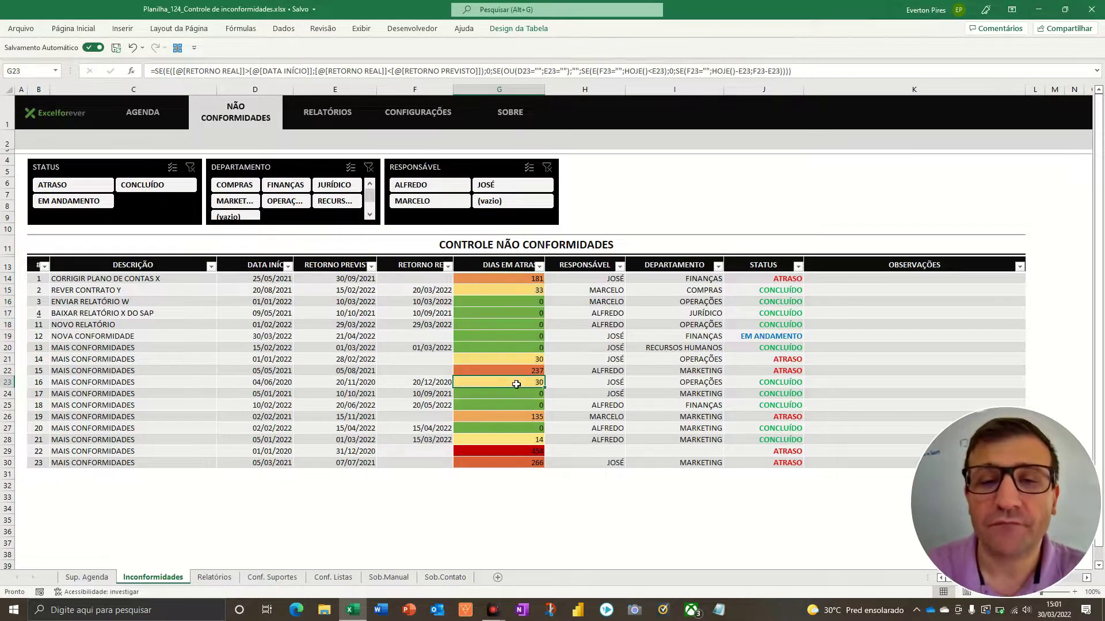
pyautogui.press('F5')
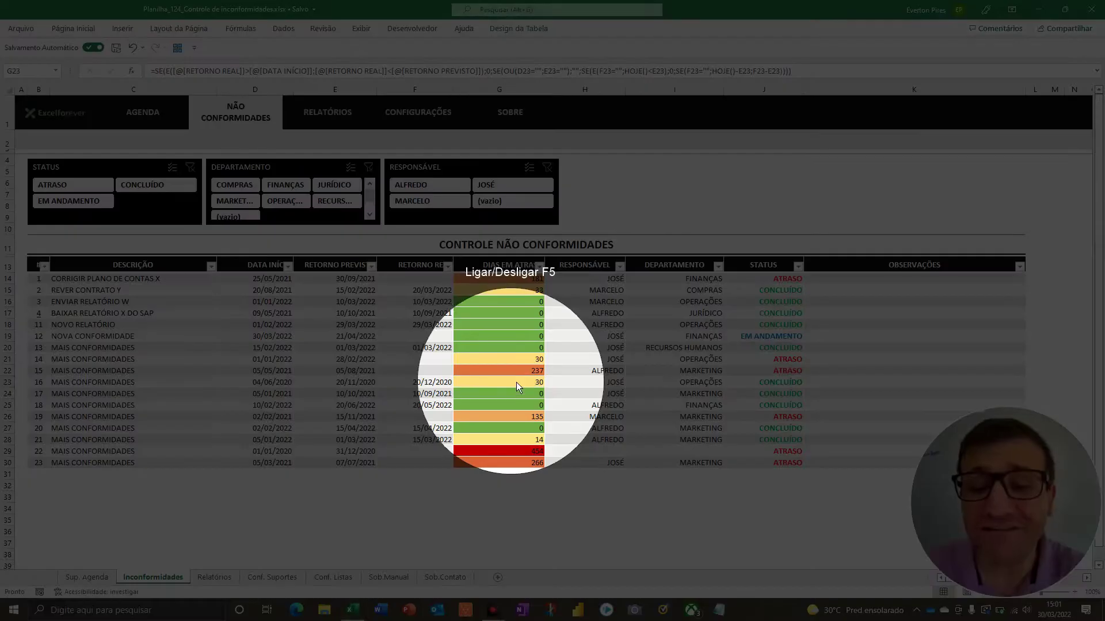
pyautogui.press('F5')
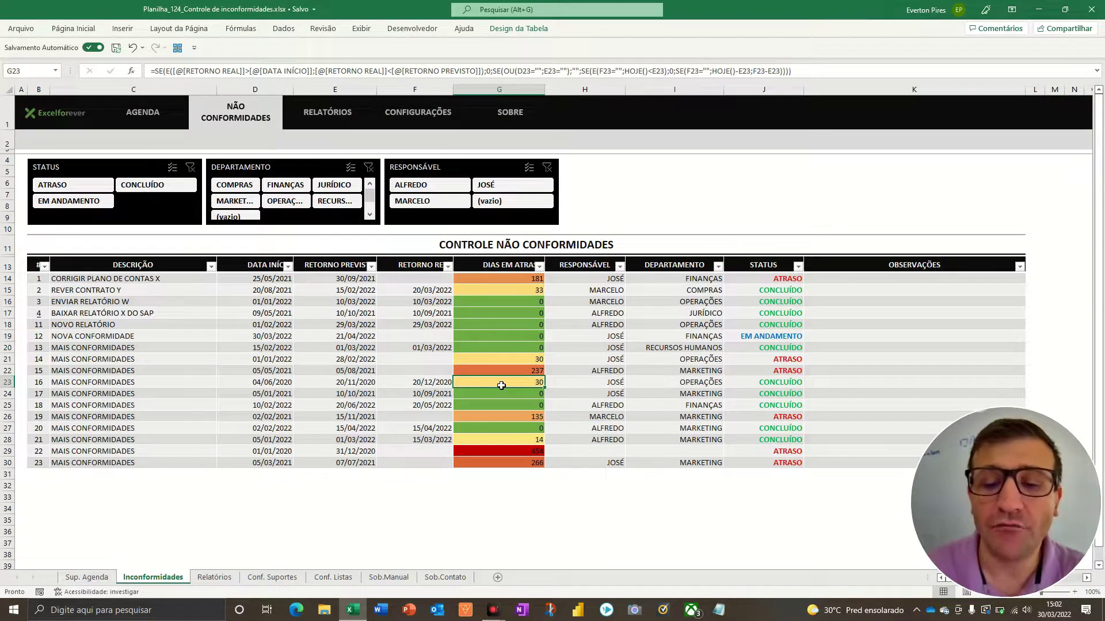
# Inspect the settings of the three-colour scale conditional formatting rule applied to G14:G30, leaving the rule as it is.
pyautogui.click(84, 34)
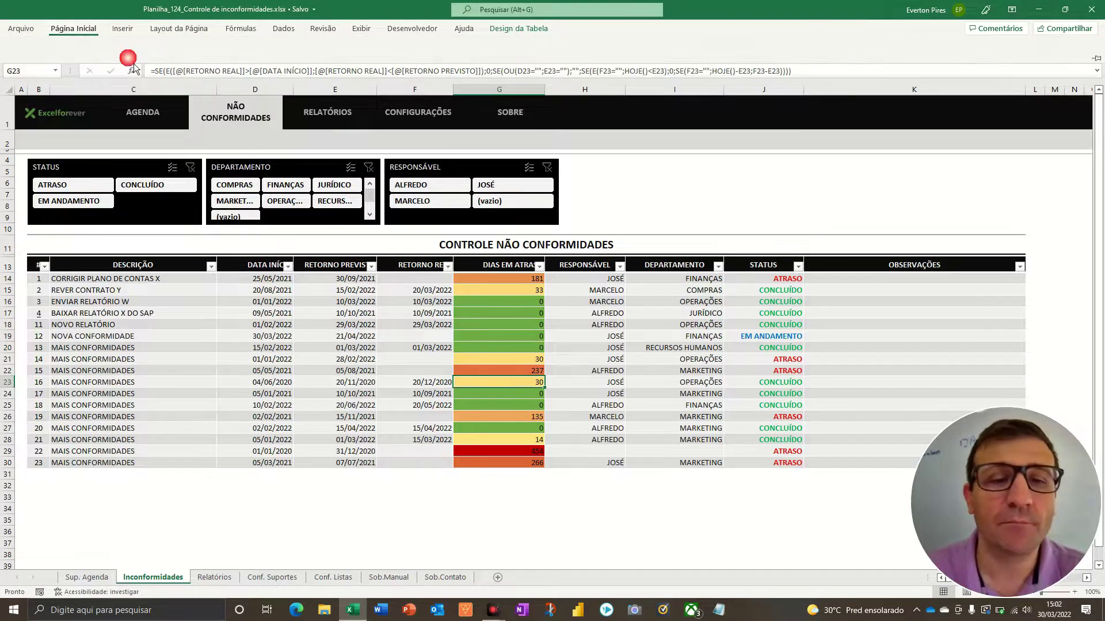
pyautogui.click(568, 60)
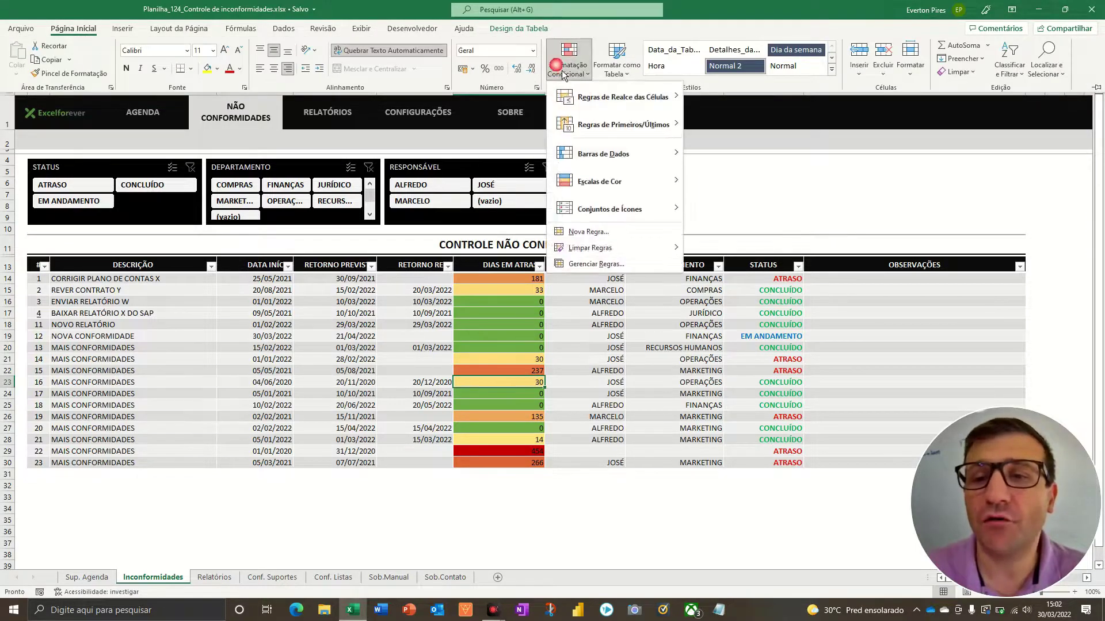
pyautogui.click(596, 264)
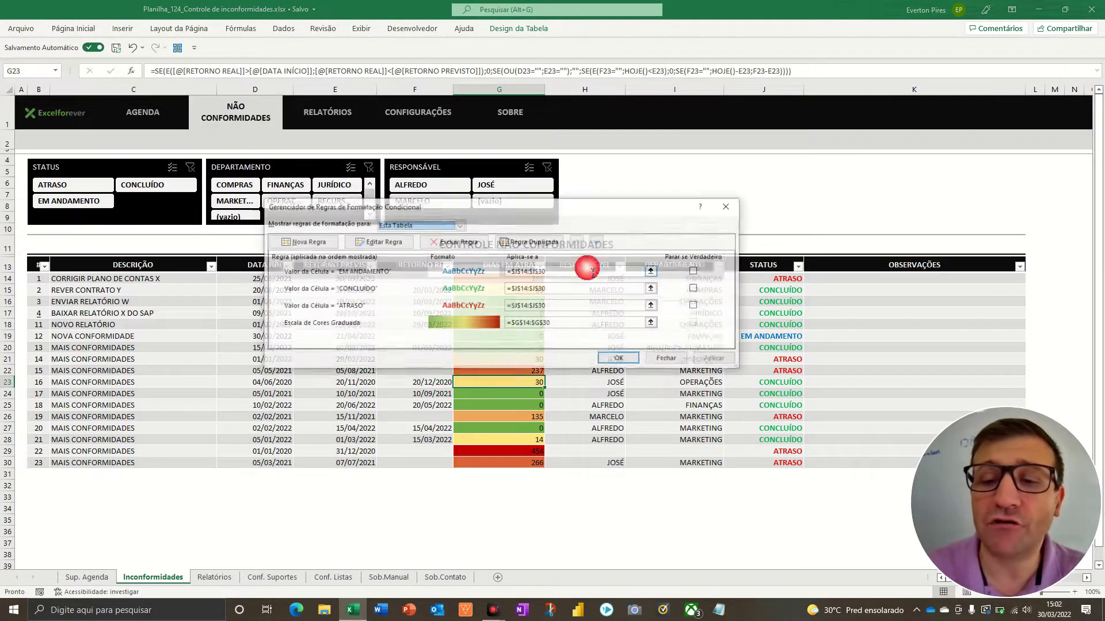
pyautogui.click(322, 328)
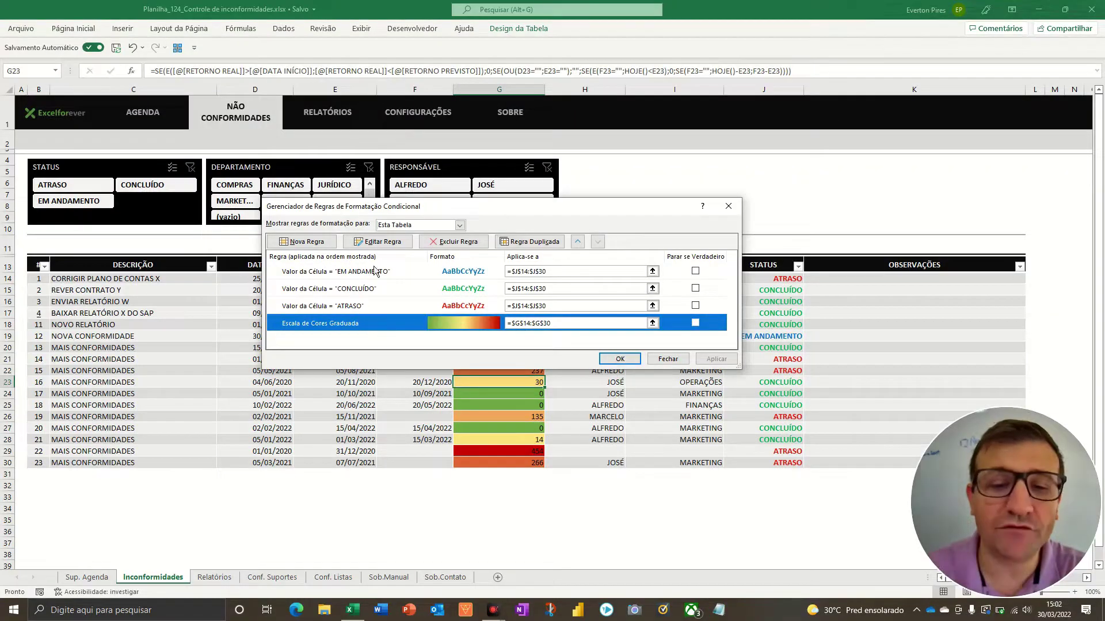
pyautogui.click(378, 241)
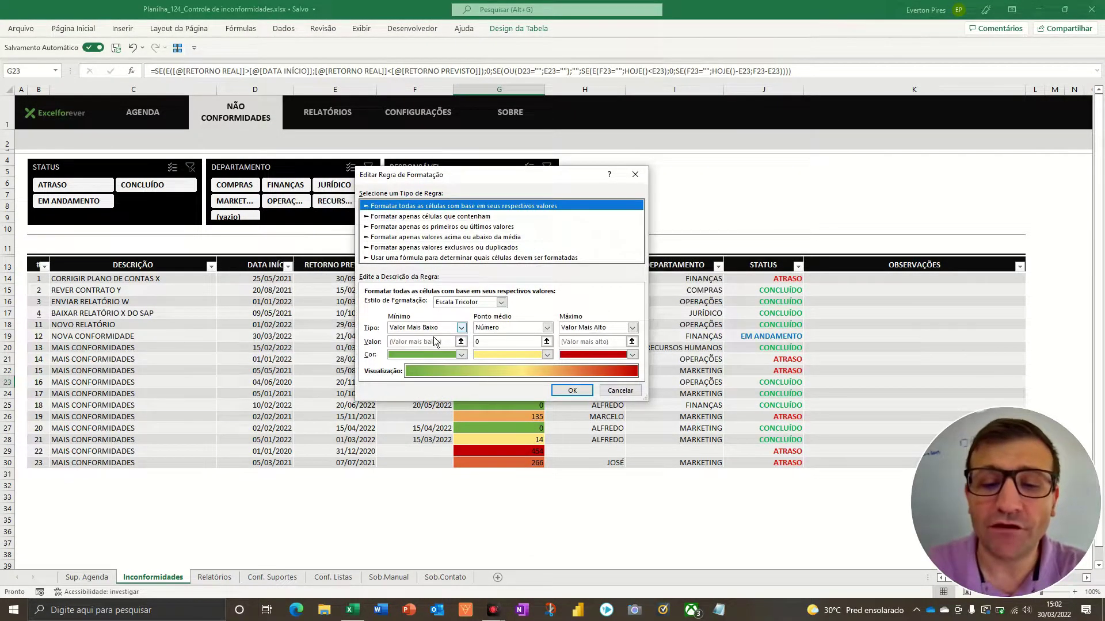
pyautogui.press('F5')
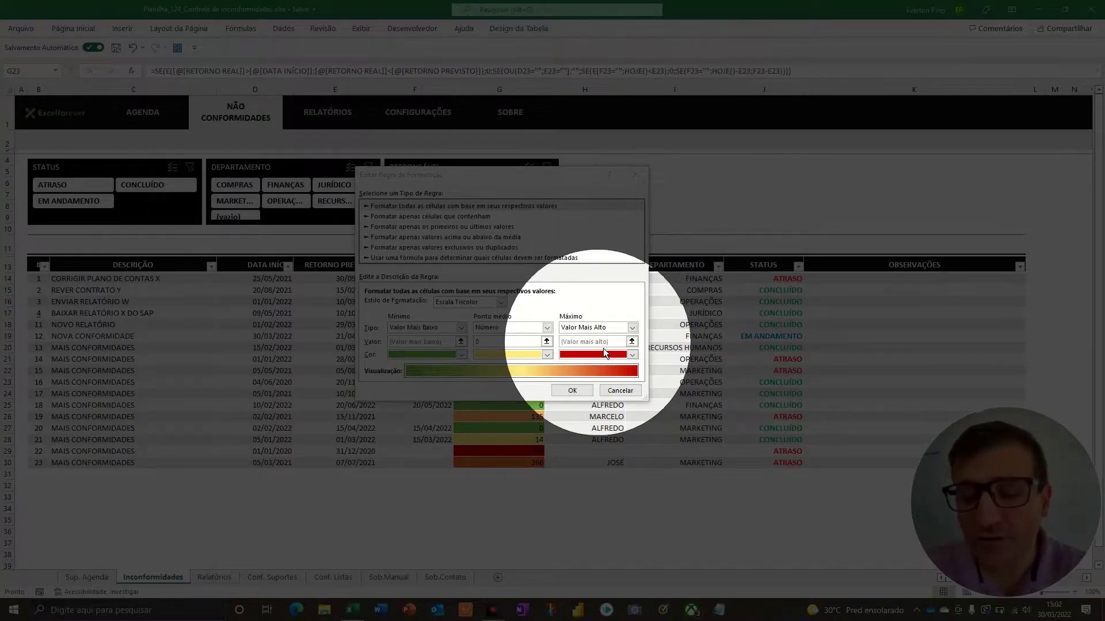
pyautogui.press('F5')
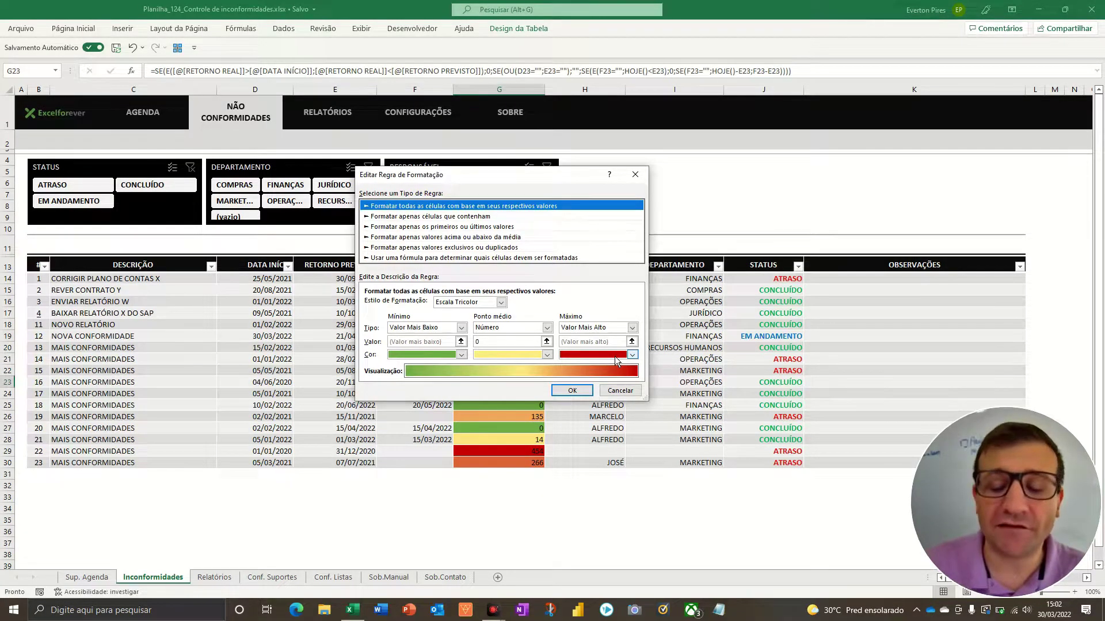
pyautogui.press('Return')
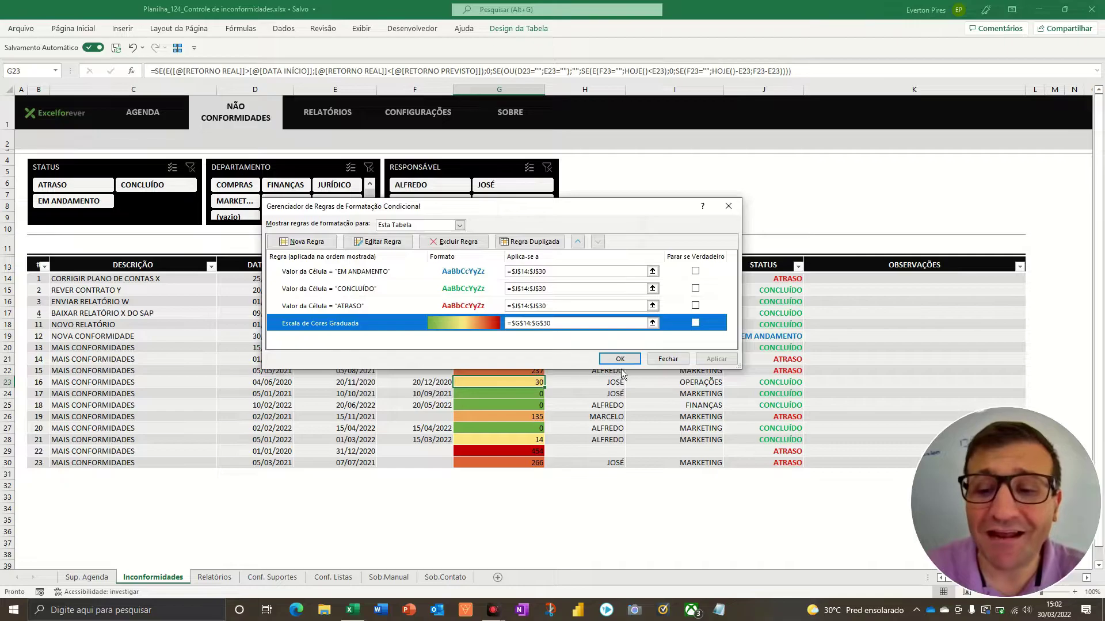
pyautogui.press('Return')
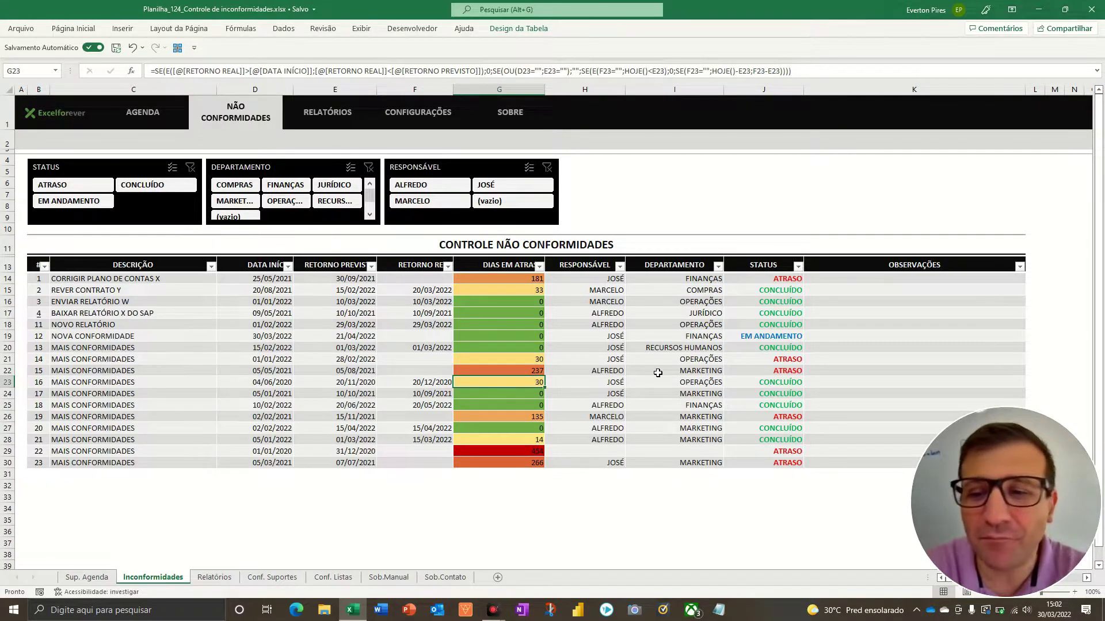
# Browse the department options offered for the BAIXAR RELATÓRIO X DO SAP row without choosing a different one.
pyautogui.click(671, 336)
pyautogui.click(684, 314)
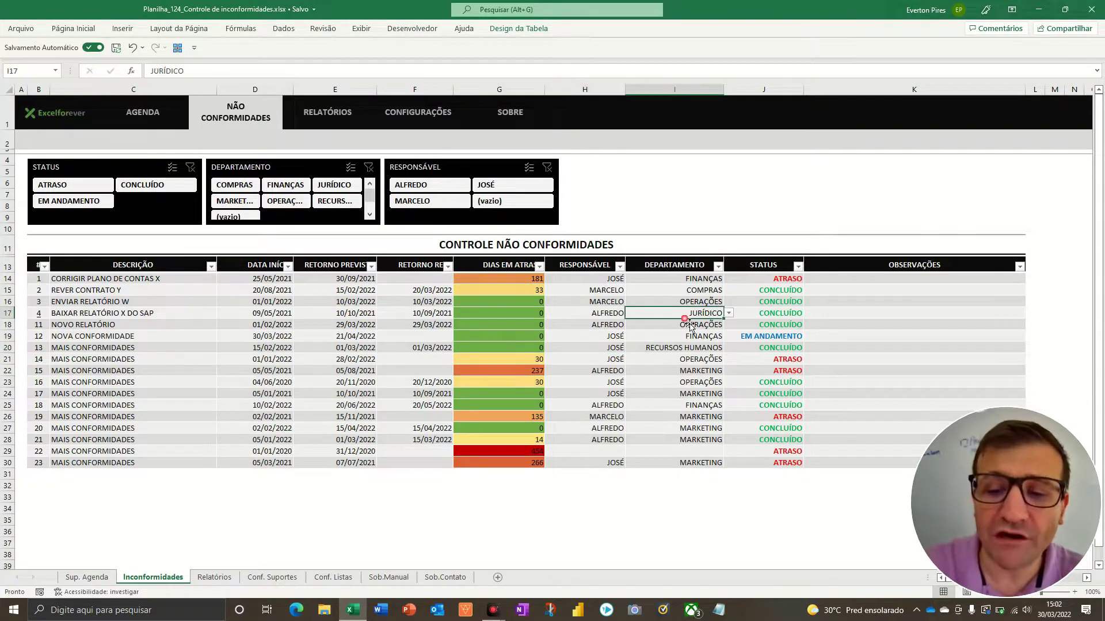
pyautogui.press('F5')
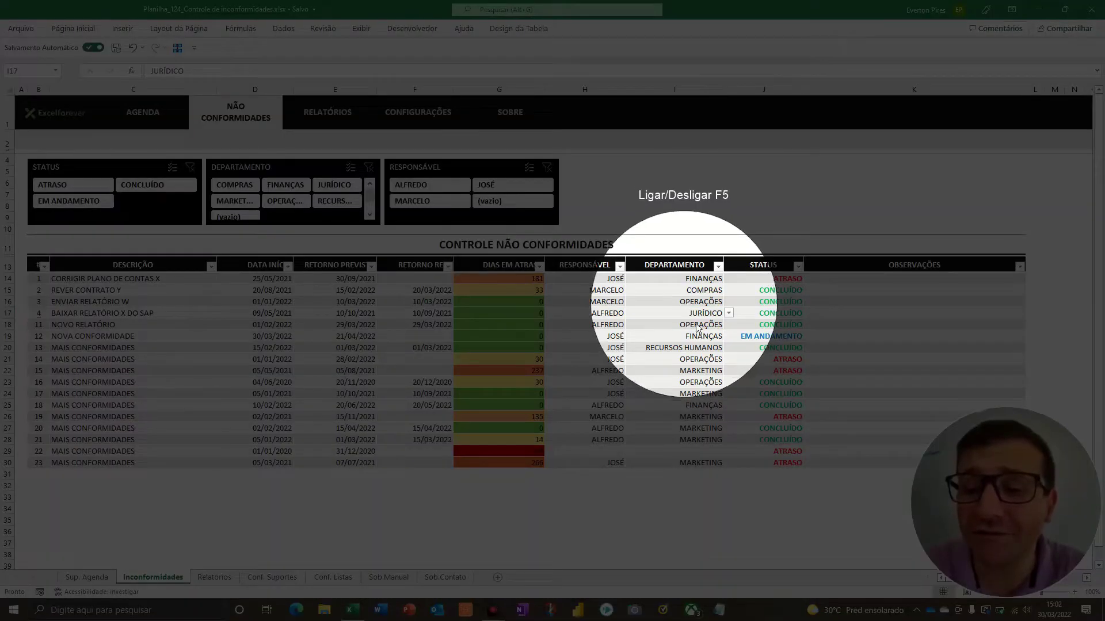
pyautogui.press('F5')
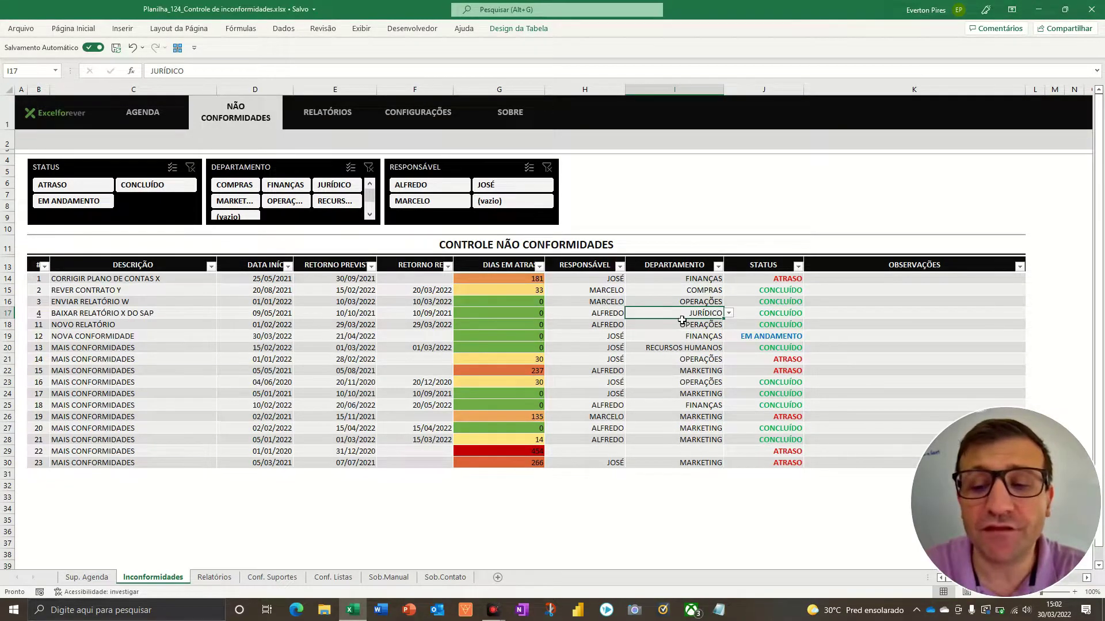
pyautogui.hotkey('alt', 'Down')
pyautogui.press('Up')
pyautogui.press('Up')
pyautogui.press('Up')
pyautogui.press('Up')
pyautogui.press('Down')
pyautogui.press('Up')
pyautogui.press('Up')
pyautogui.press('Down')
pyautogui.press('Down')
pyautogui.press('Down')
pyautogui.press('Down')
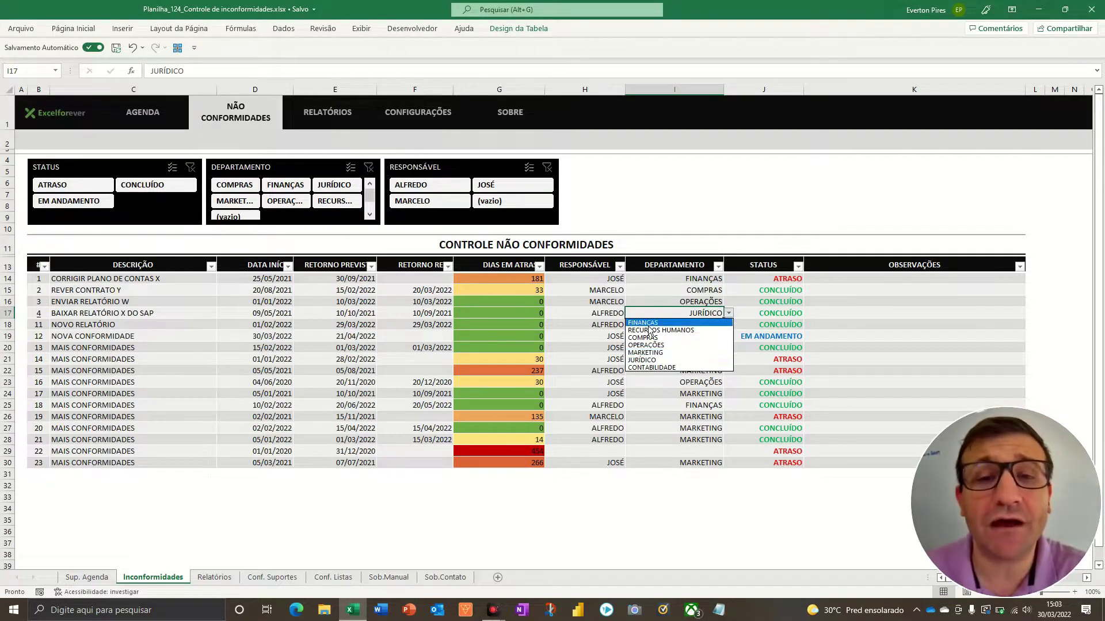
pyautogui.press('Escape')
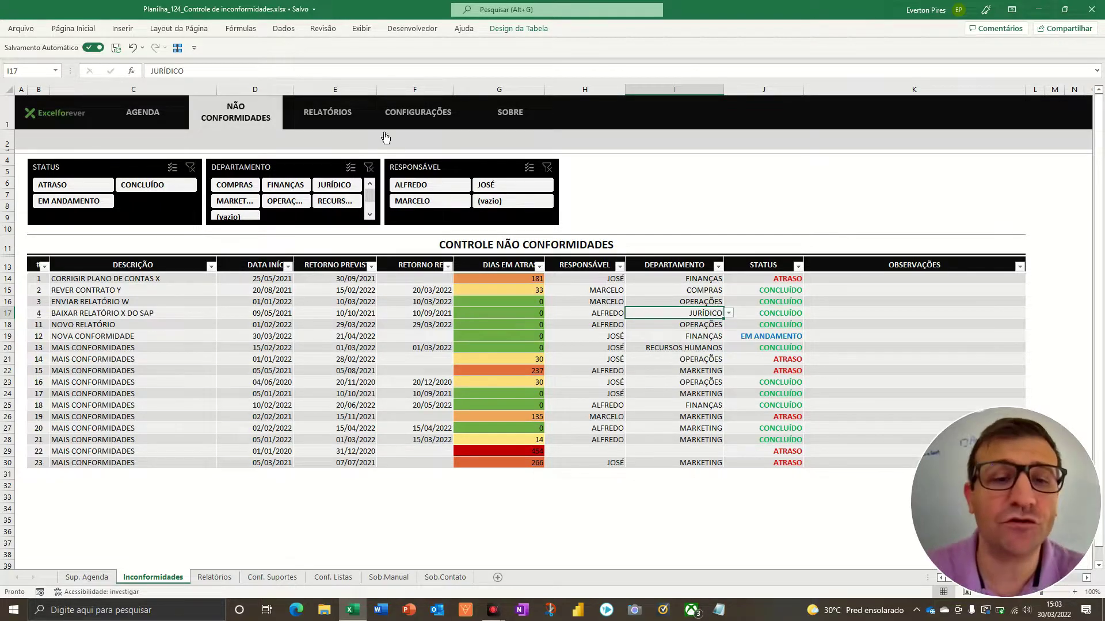
# Add TI as a new entry at the end of the DEPARTAMENTO table in the Listas settings.
pyautogui.click(419, 119)
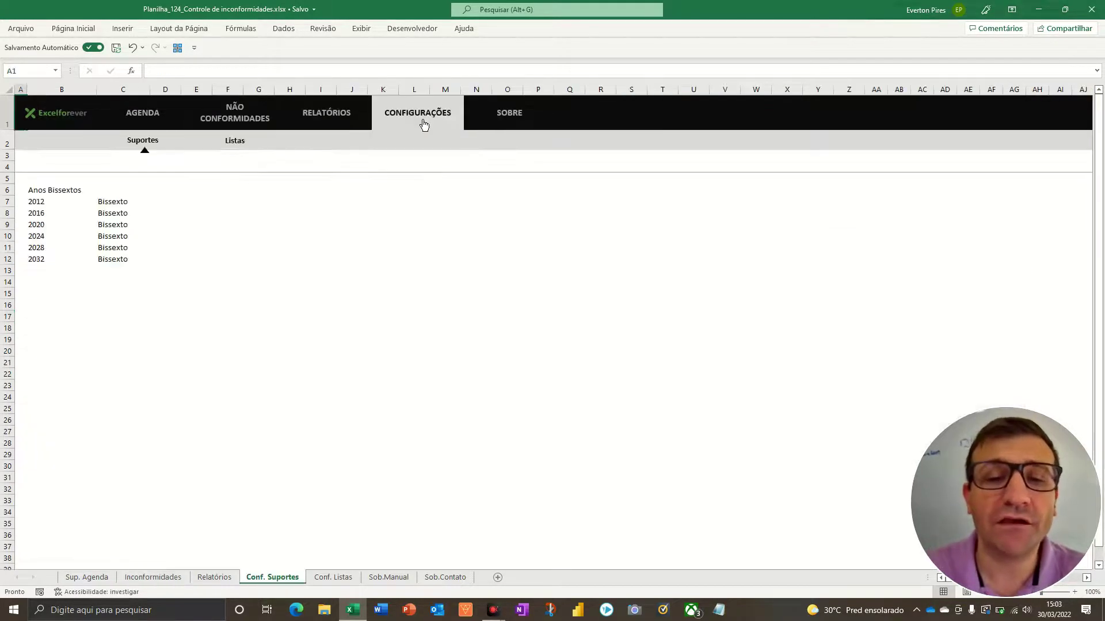
pyautogui.click(236, 142)
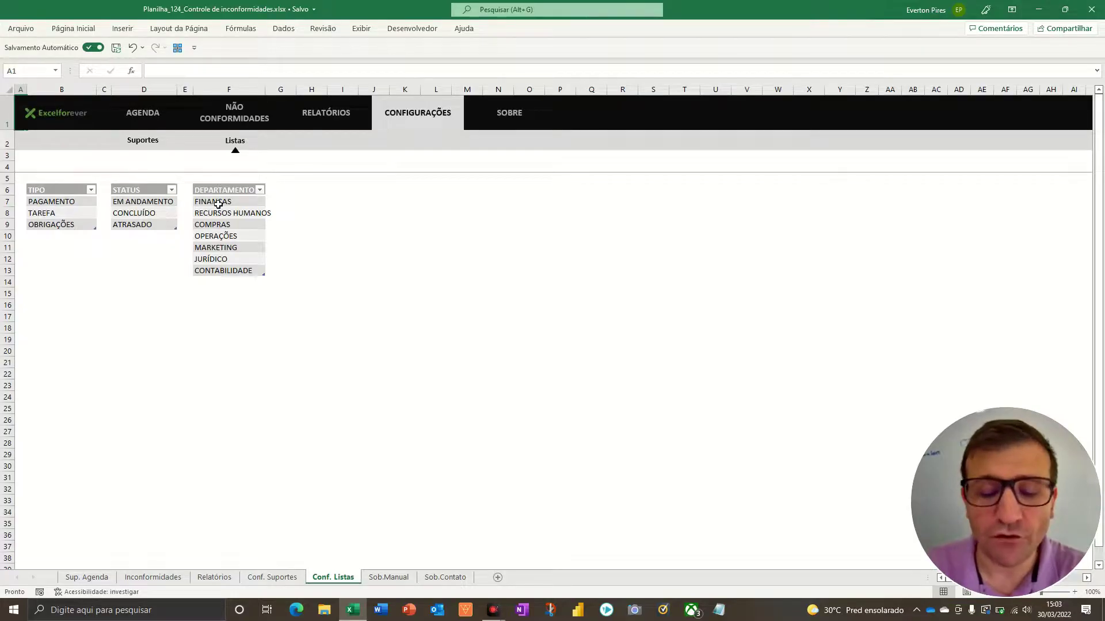
pyautogui.press('F5')
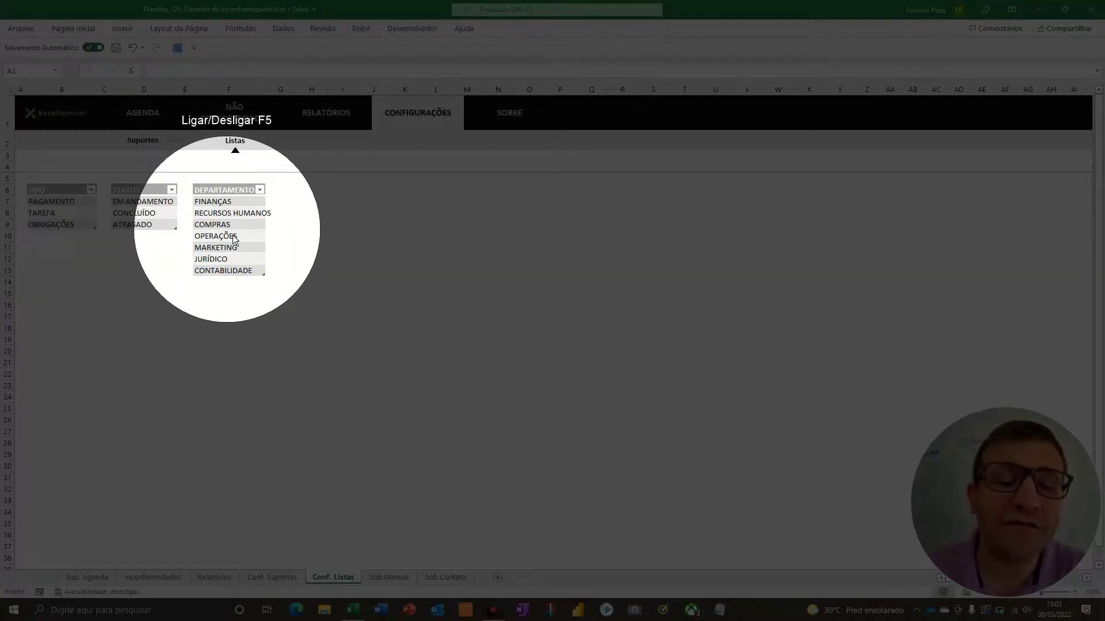
pyautogui.press('F5')
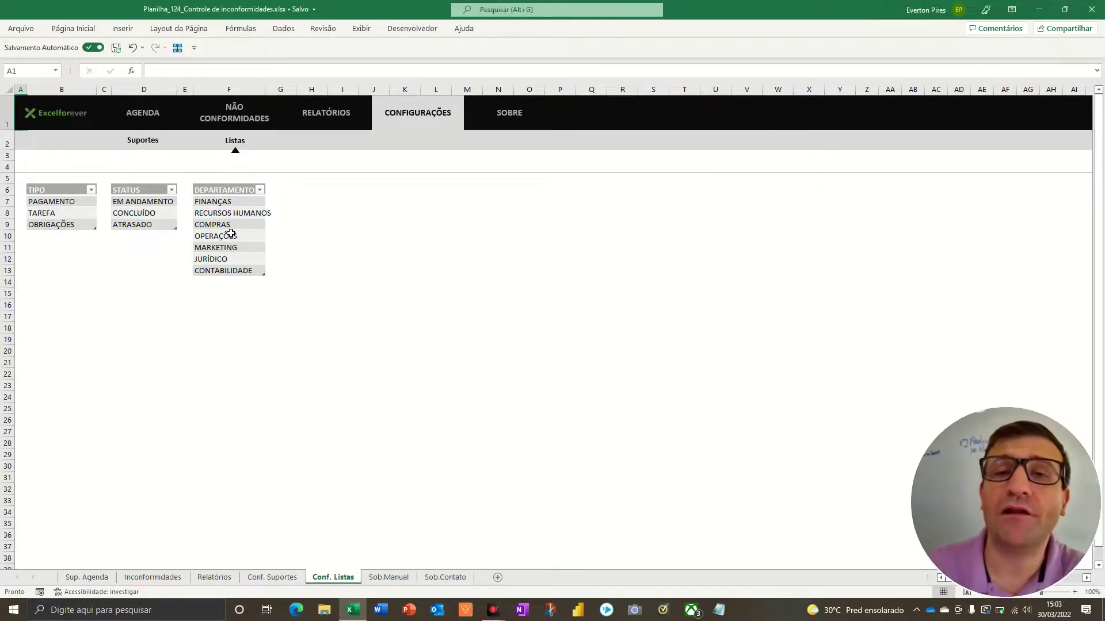
pyautogui.click(224, 286)
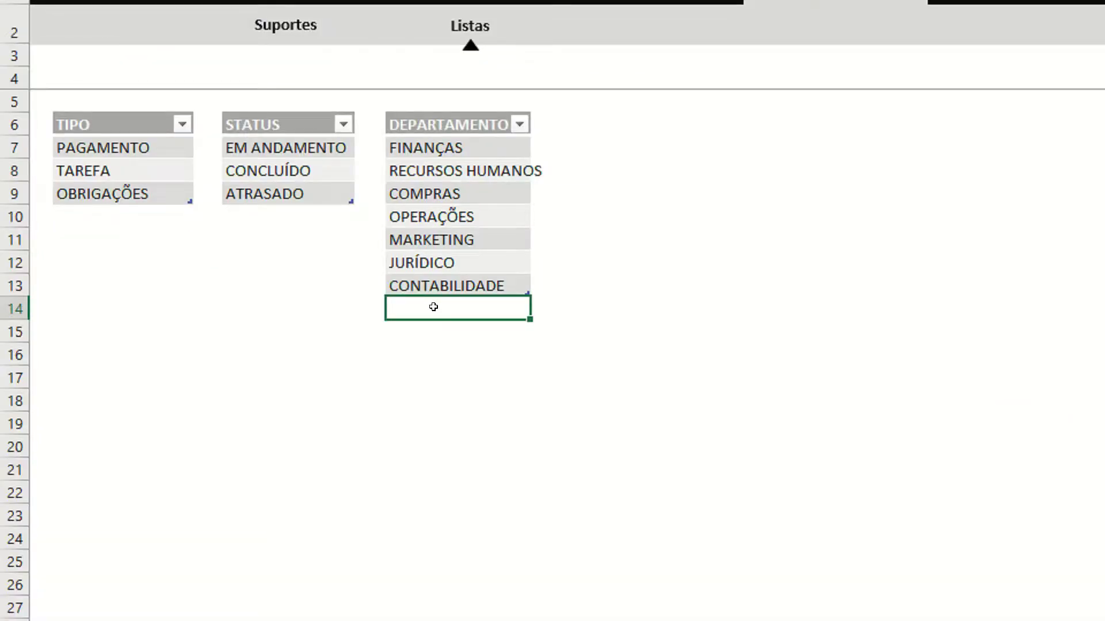
pyautogui.press('Return')
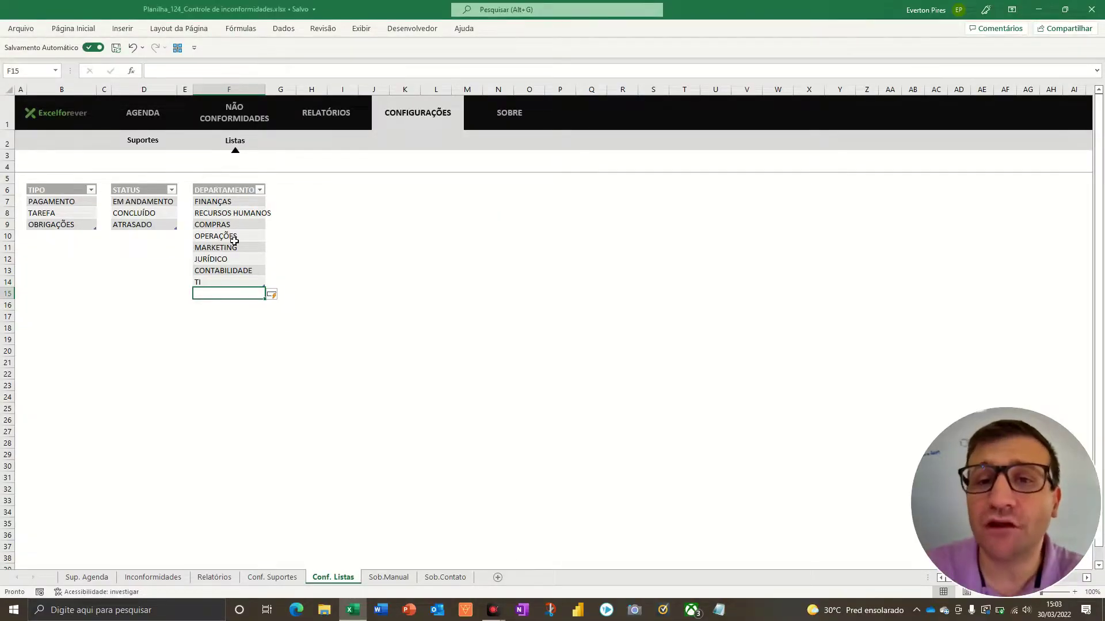
# Return to the nonconformities sheet and look for TI among the department options of nonconformity 15, without selecting it.
pyautogui.click(231, 117)
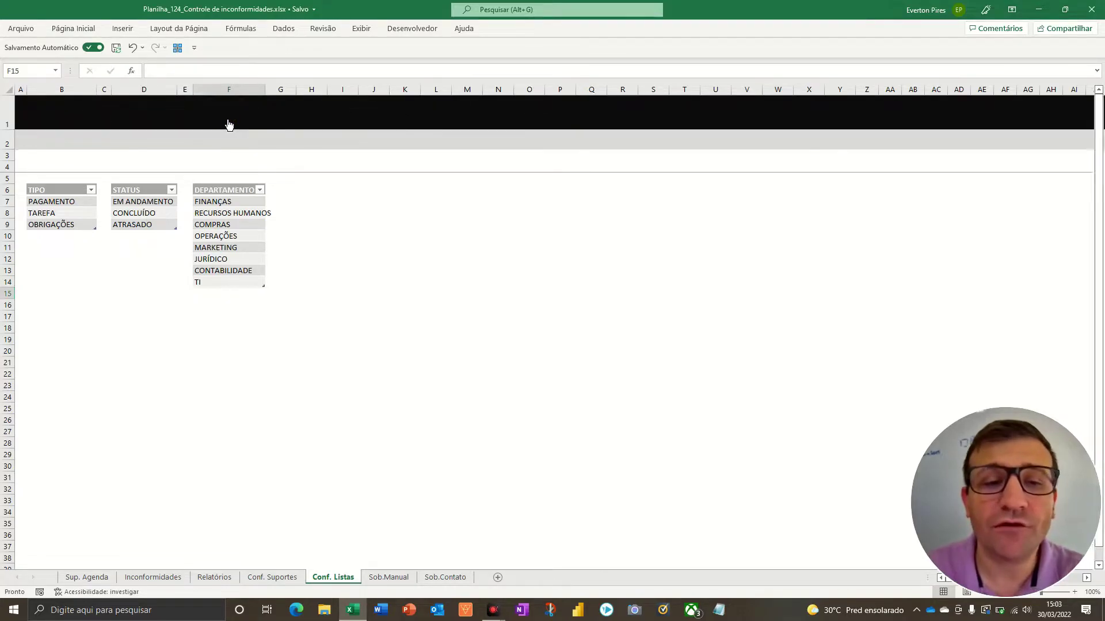
pyautogui.click(691, 373)
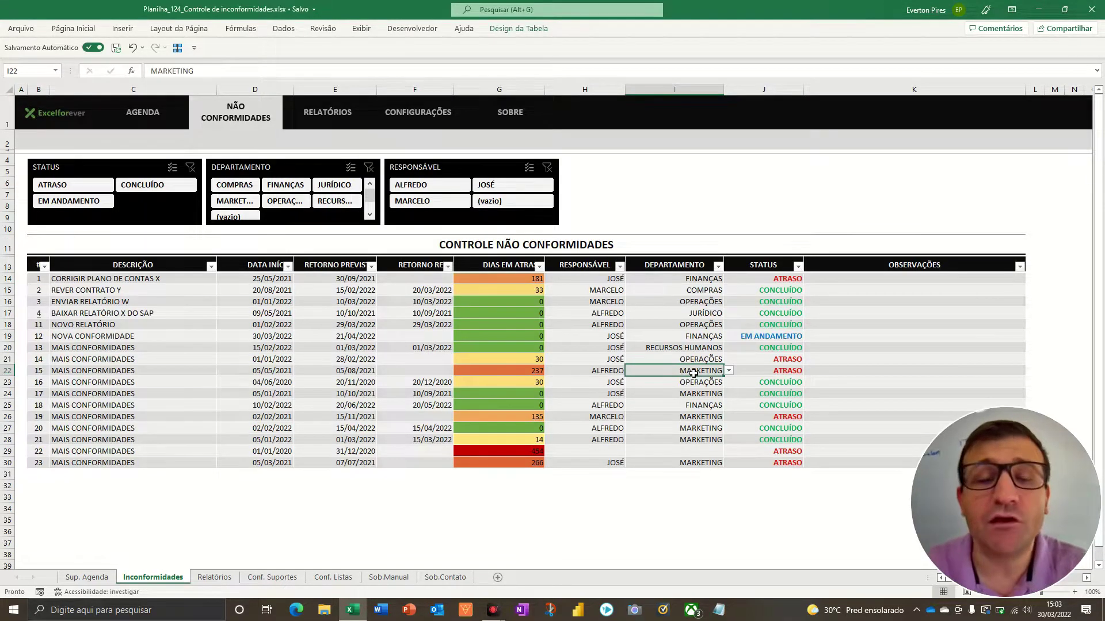
pyautogui.hotkey('alt', 'Down')
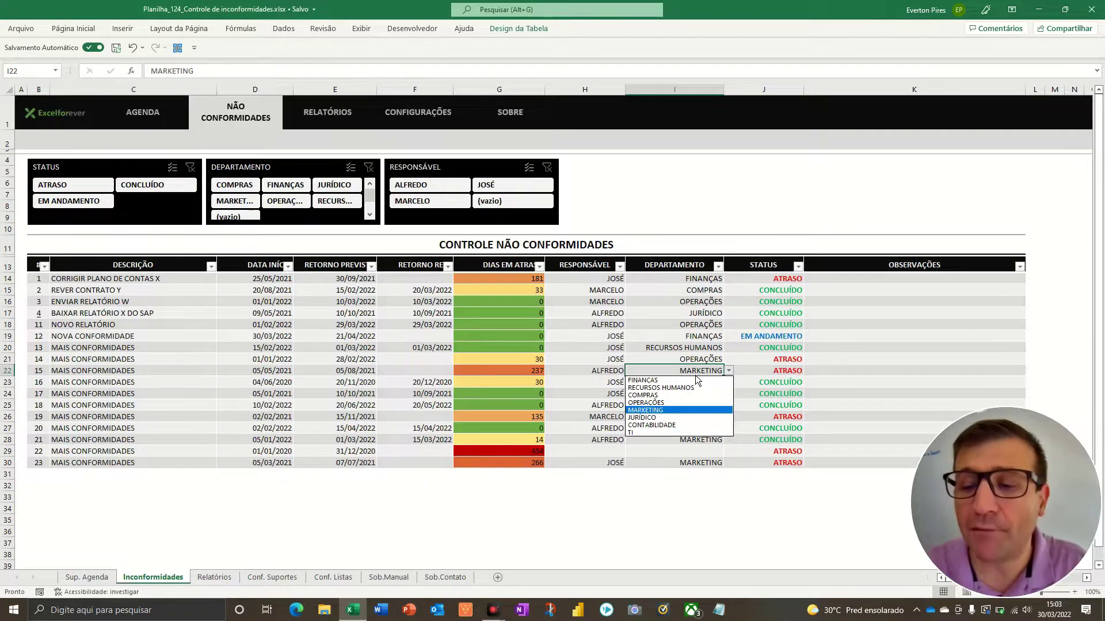
pyautogui.press('Down')
pyautogui.press('Down')
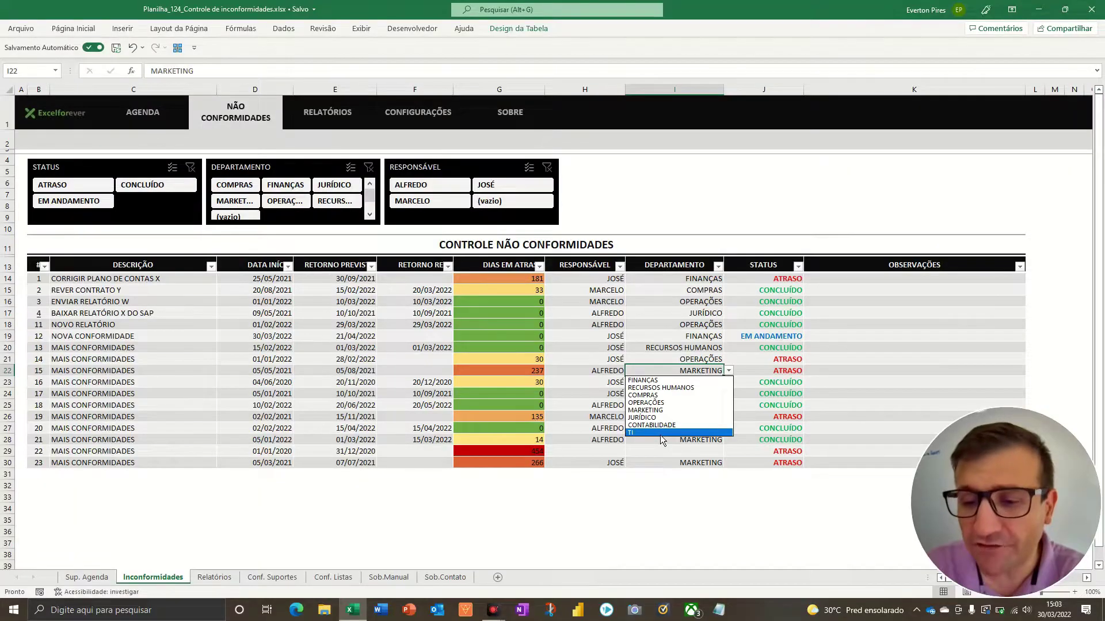
pyautogui.press('Escape')
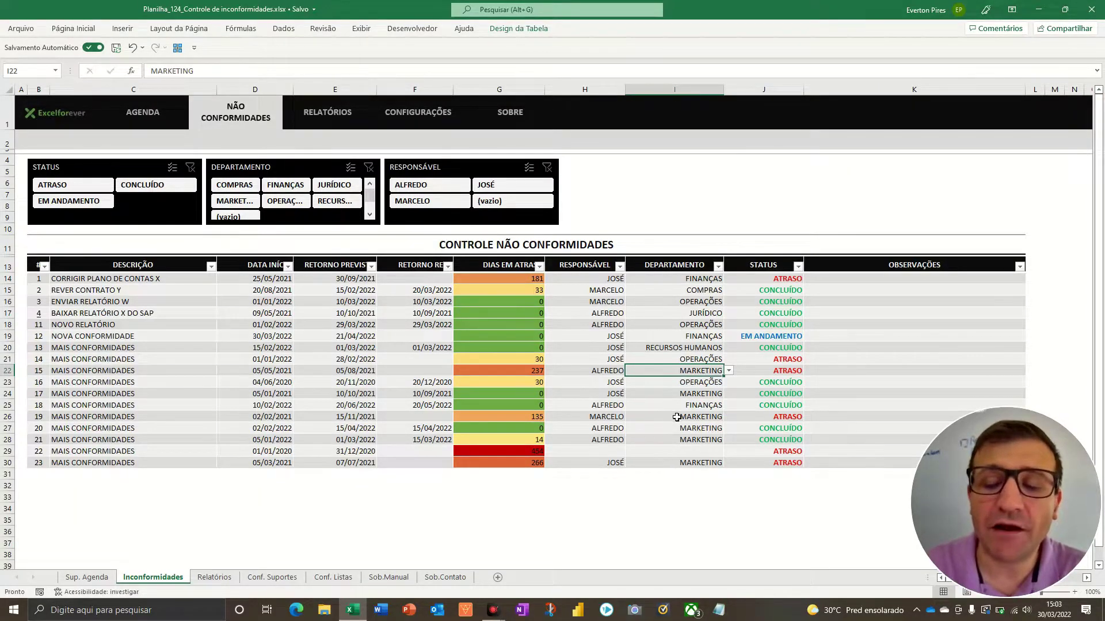
# Examine the STATUS, DEPARTAMENTO and RESPONSÁVEL slicers above the nonconformity table.
pyautogui.click(715, 185)
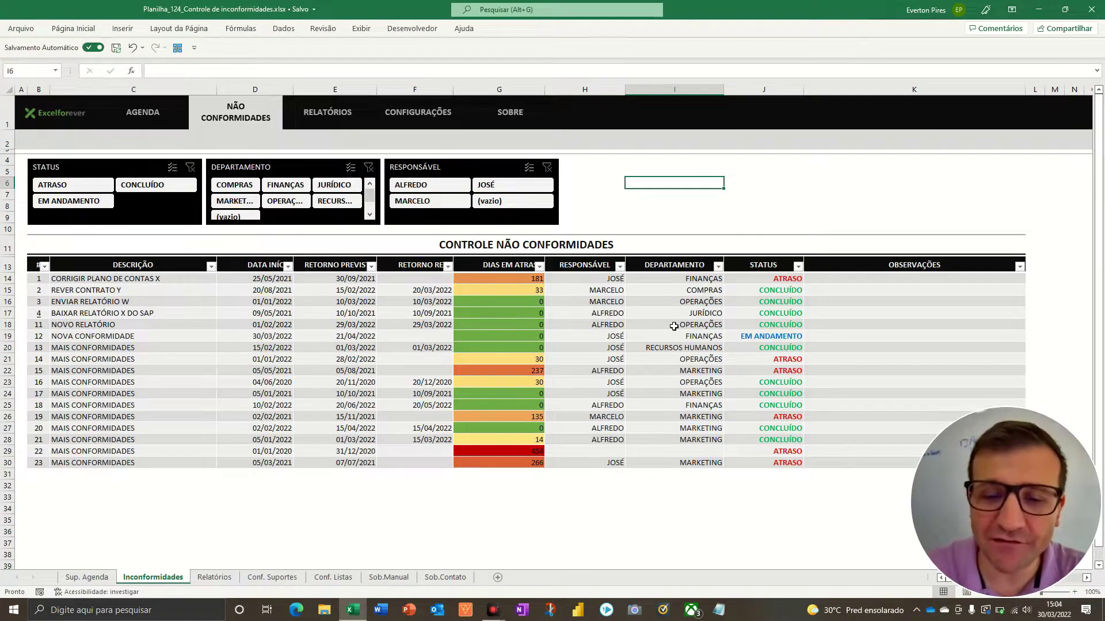
pyautogui.click(72, 185)
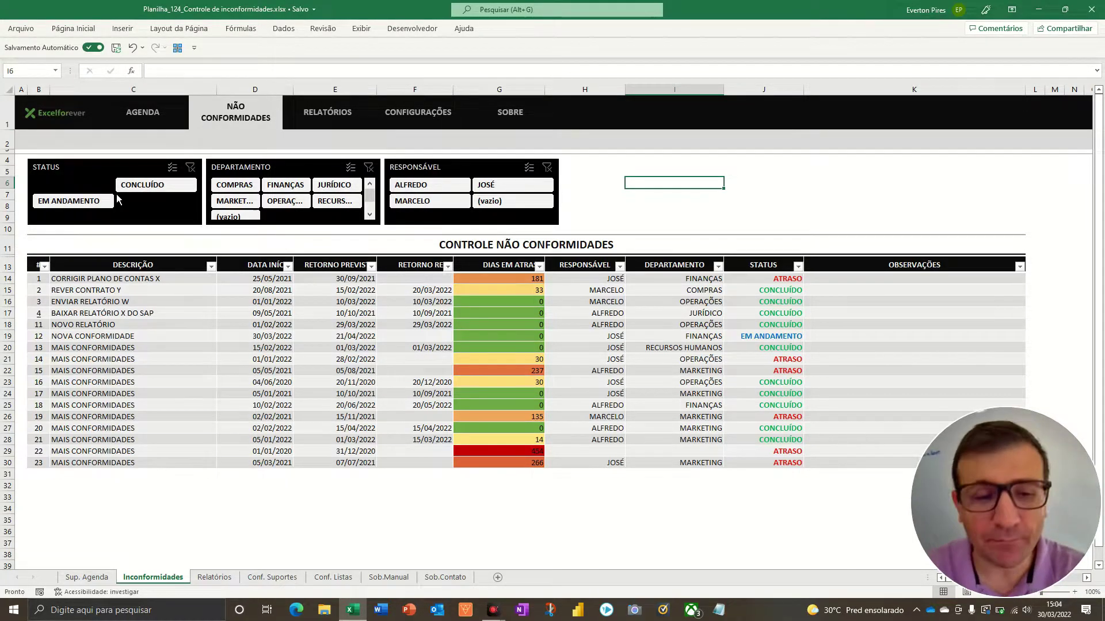
pyautogui.press('F5')
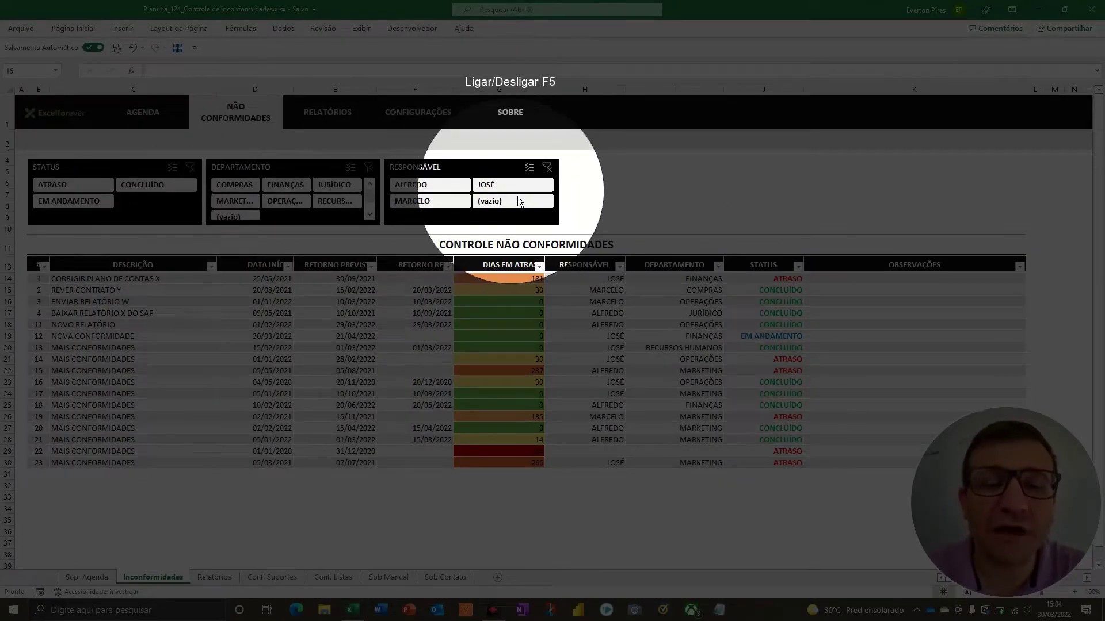
pyautogui.press('F5')
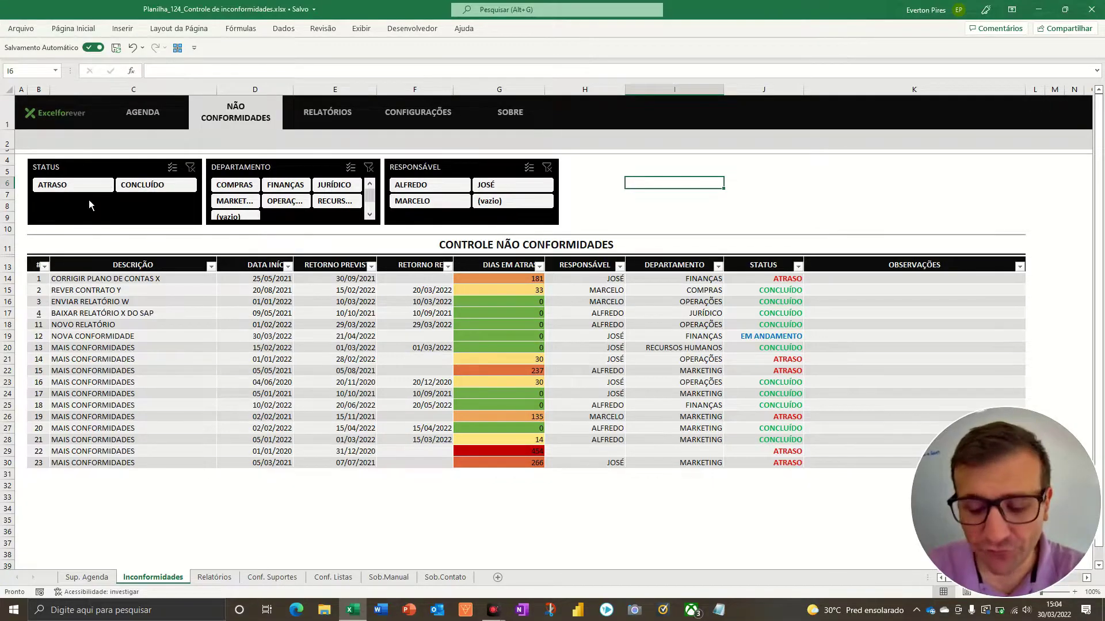
pyautogui.press('F5')
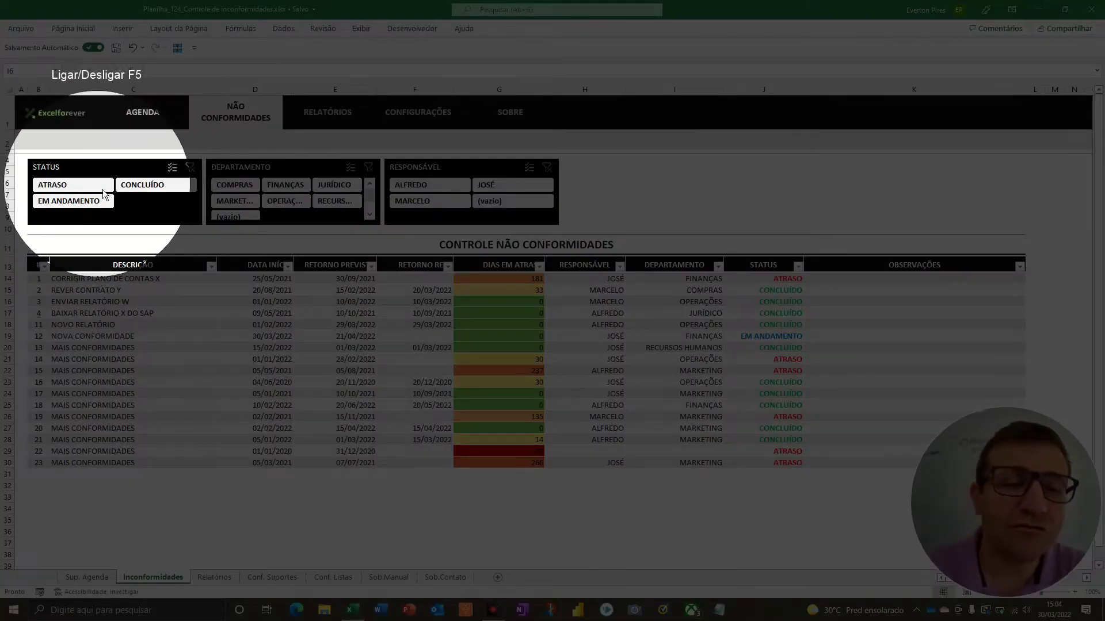
pyautogui.press('F5')
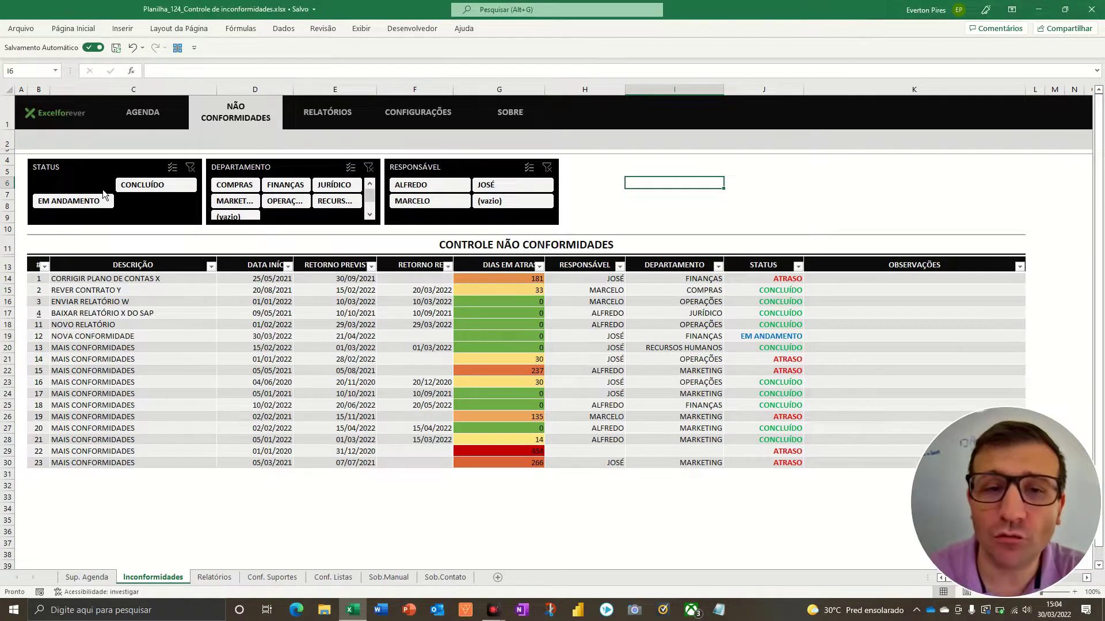
pyautogui.press('F5')
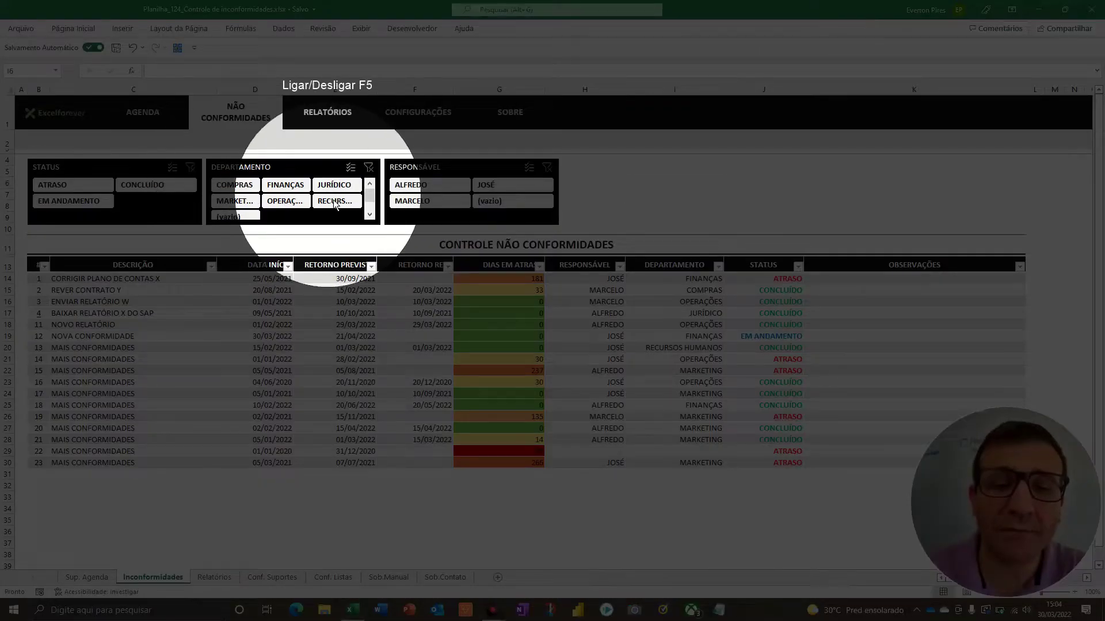
pyautogui.press('F5')
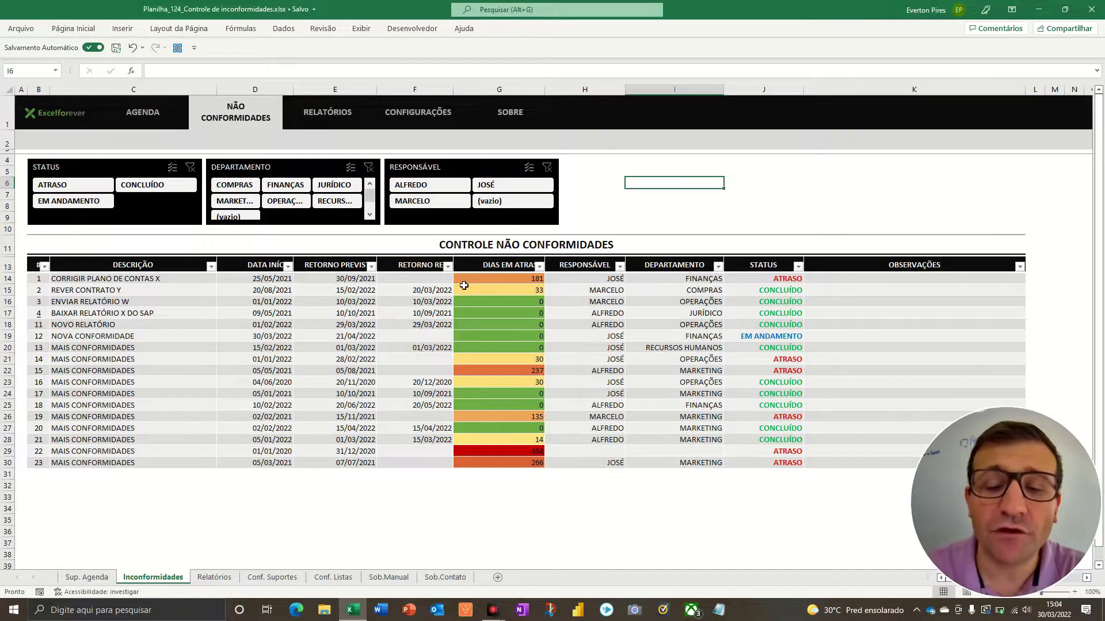
pyautogui.click(428, 340)
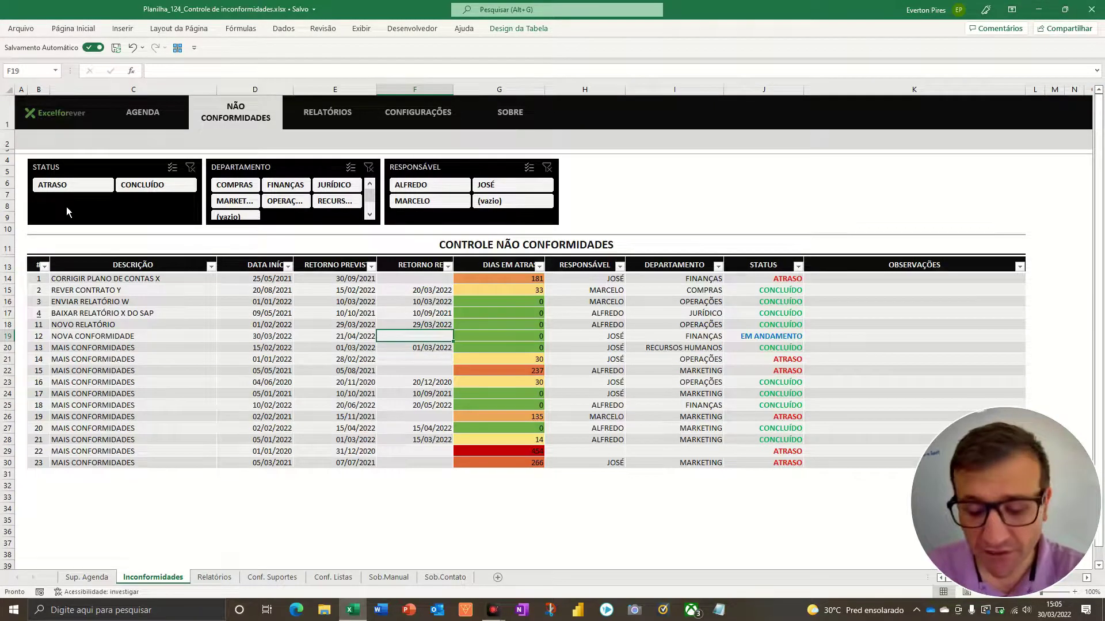
# Filter the nonconformity table by the ATRASO status, review the overdue records and clear the STATUS filter.
pyautogui.press('F5')
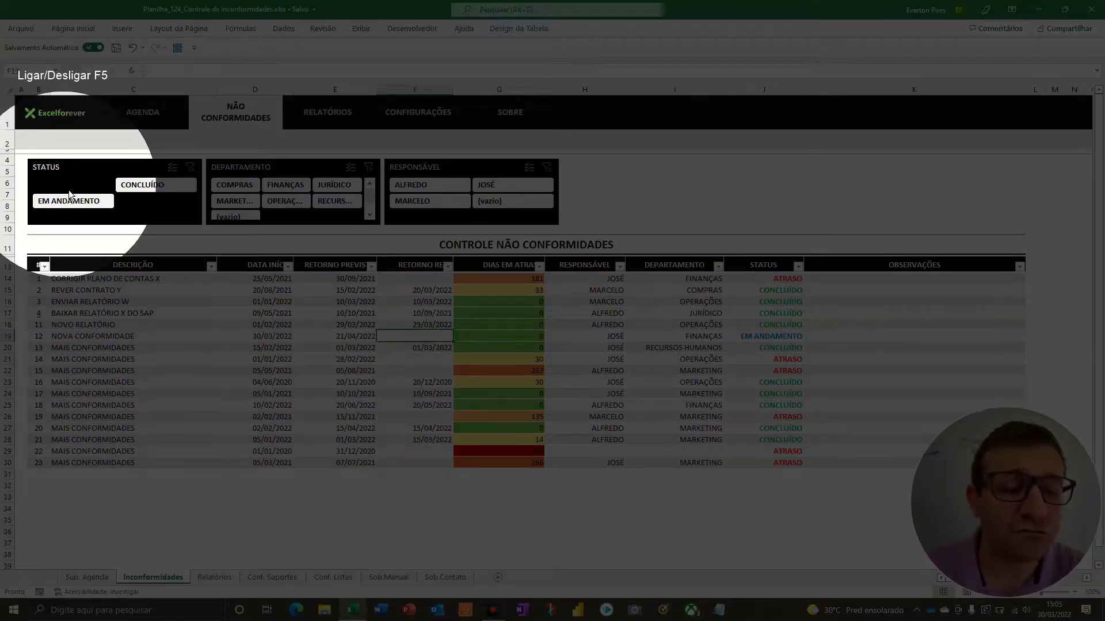
pyautogui.press('F5')
pyautogui.click(70, 188)
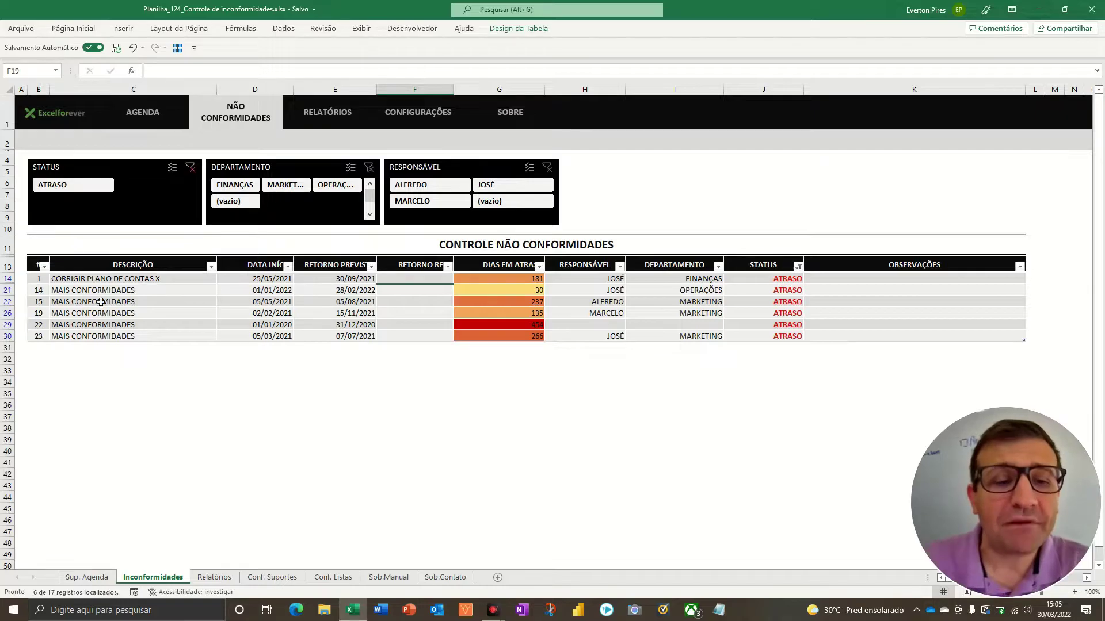
pyautogui.press('F5')
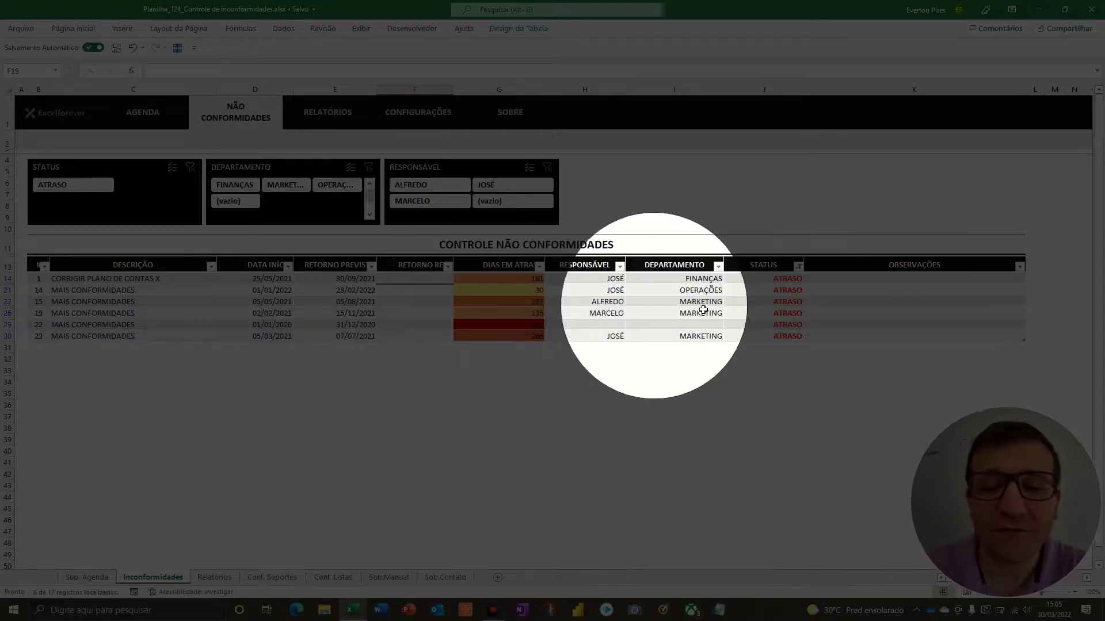
pyautogui.press('F5')
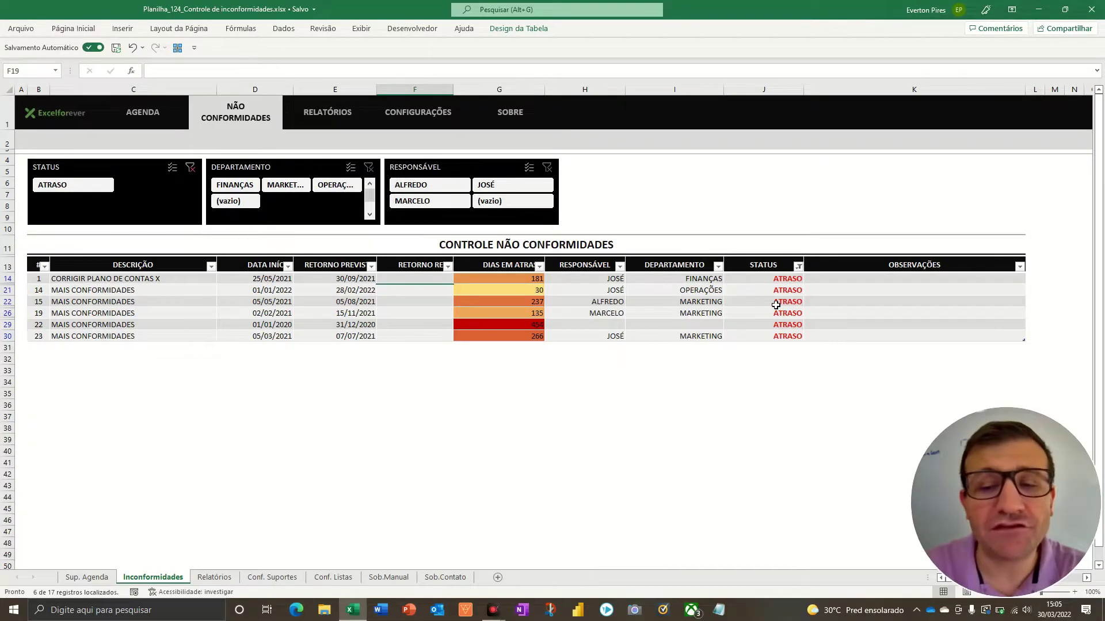
pyautogui.click(191, 167)
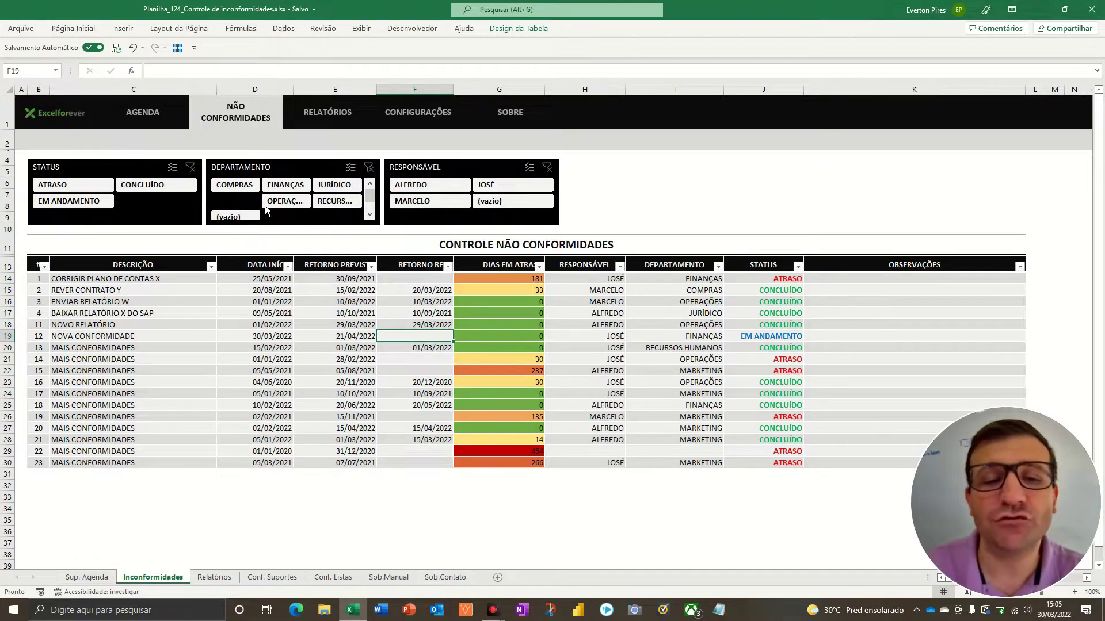
# Filter the nonconformity table by the RECURSOS HUMANOS department, check the status and clear the DEPARTAMENTO filter.
pyautogui.click(333, 206)
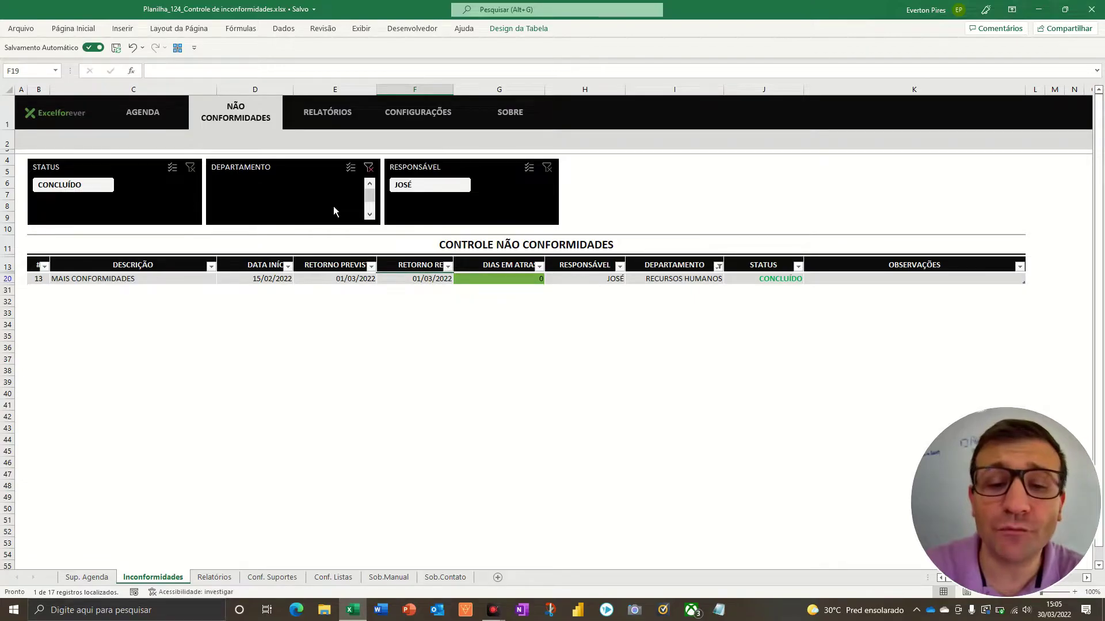
pyautogui.press('F5')
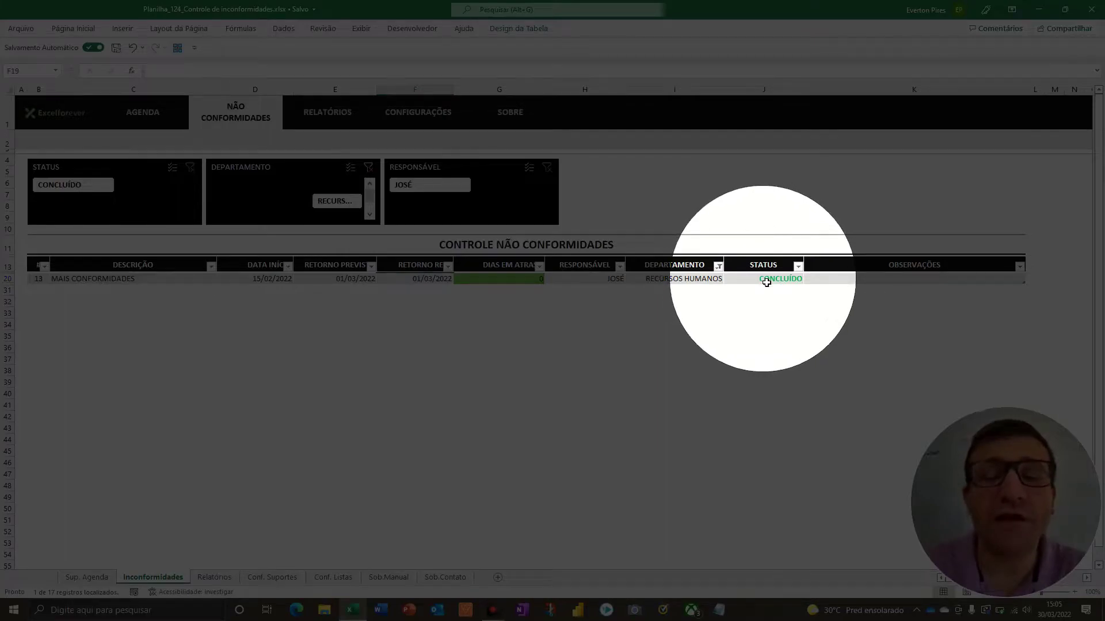
pyautogui.press('F5')
pyautogui.click(370, 168)
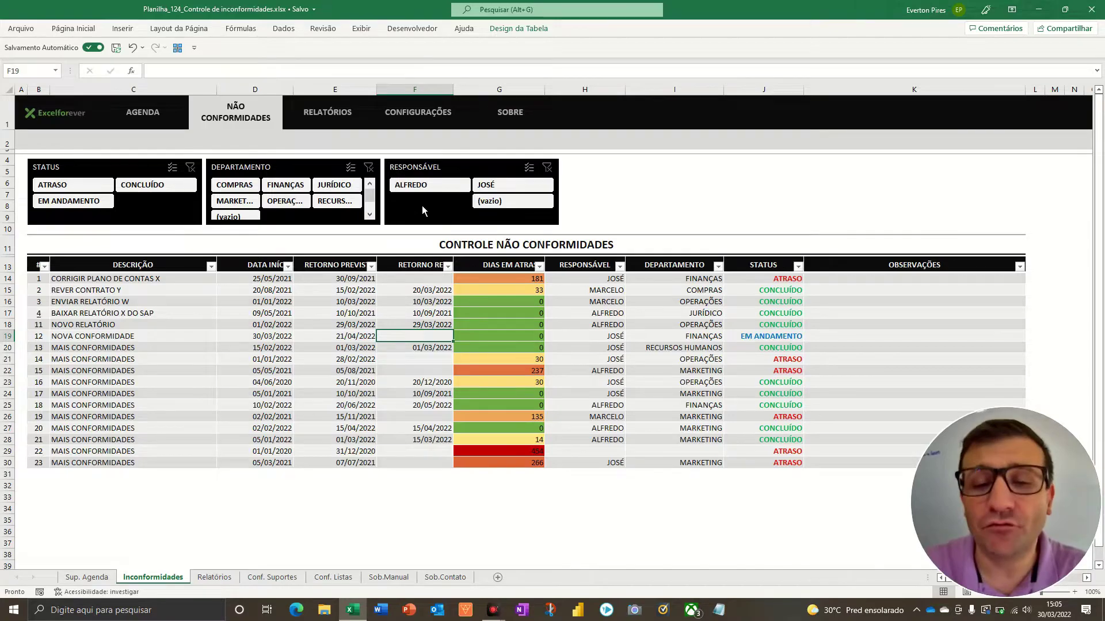
# Filter the table by the responsible person assigned to REVER CONTRATO Y, review the statuses and clear the RESPONSÁVEL filter.
pyautogui.click(426, 206)
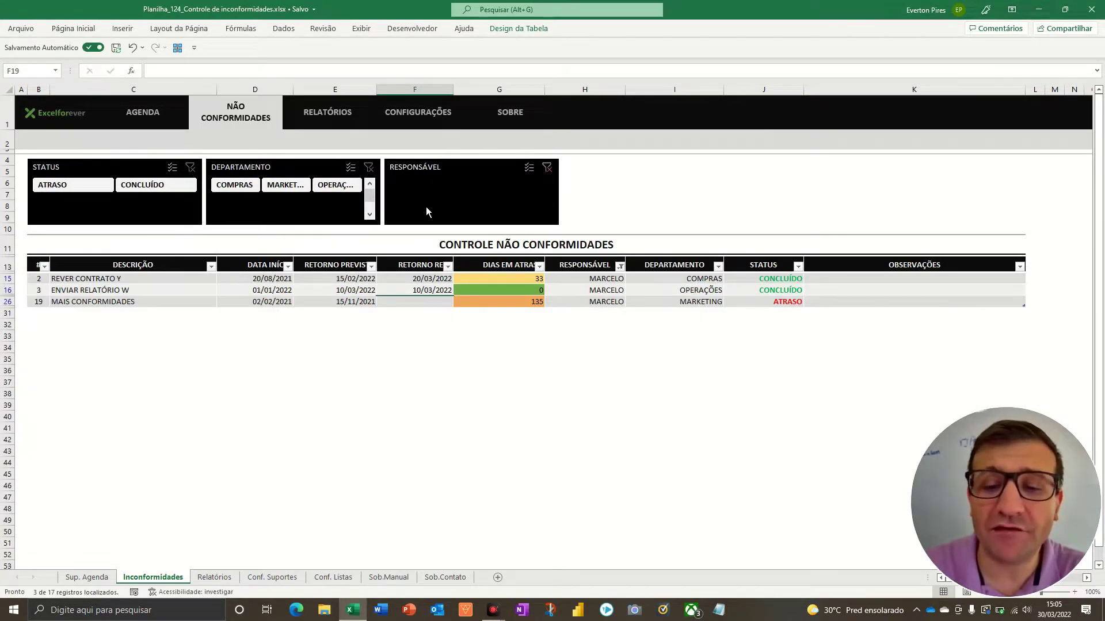
pyautogui.press('F5')
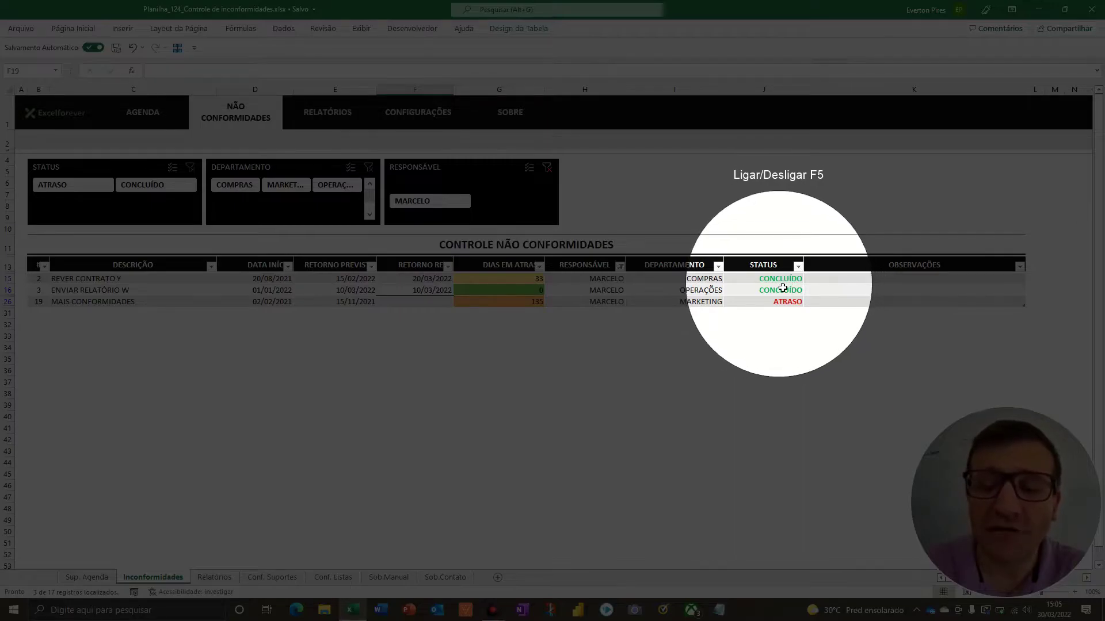
pyautogui.press('F5')
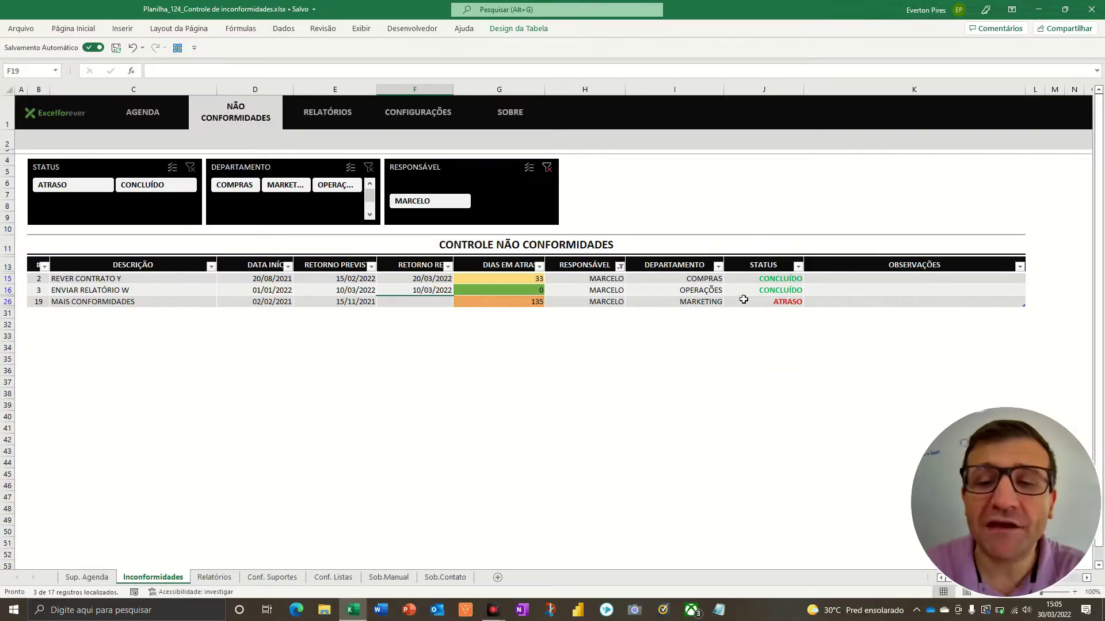
pyautogui.click(547, 167)
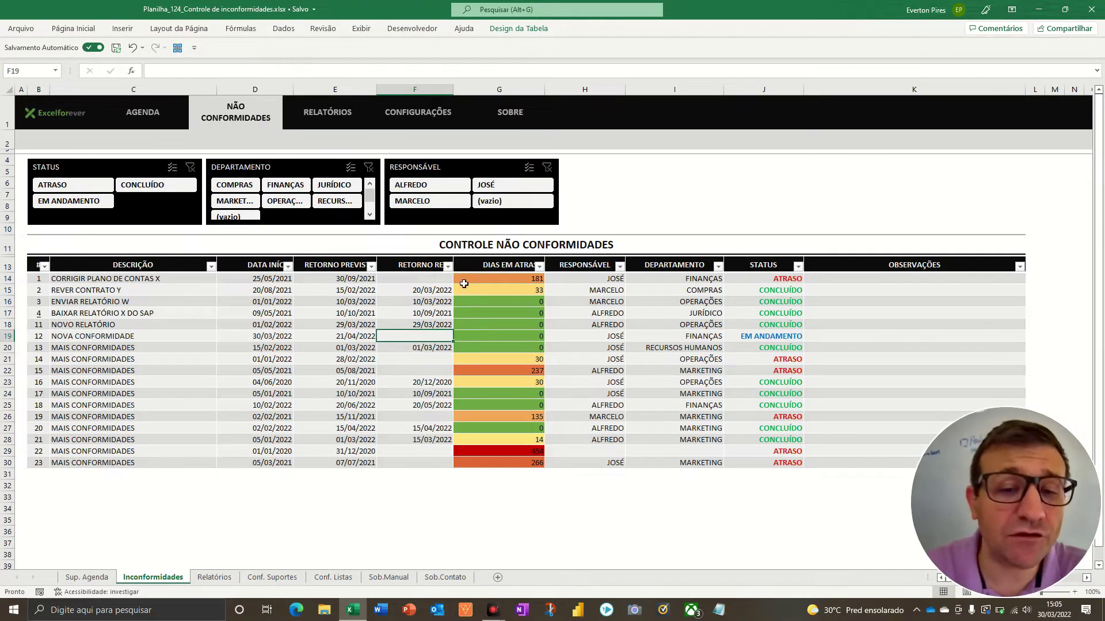
pyautogui.rightClick(292, 329)
pyautogui.press('Escape')
pyautogui.press('F5')
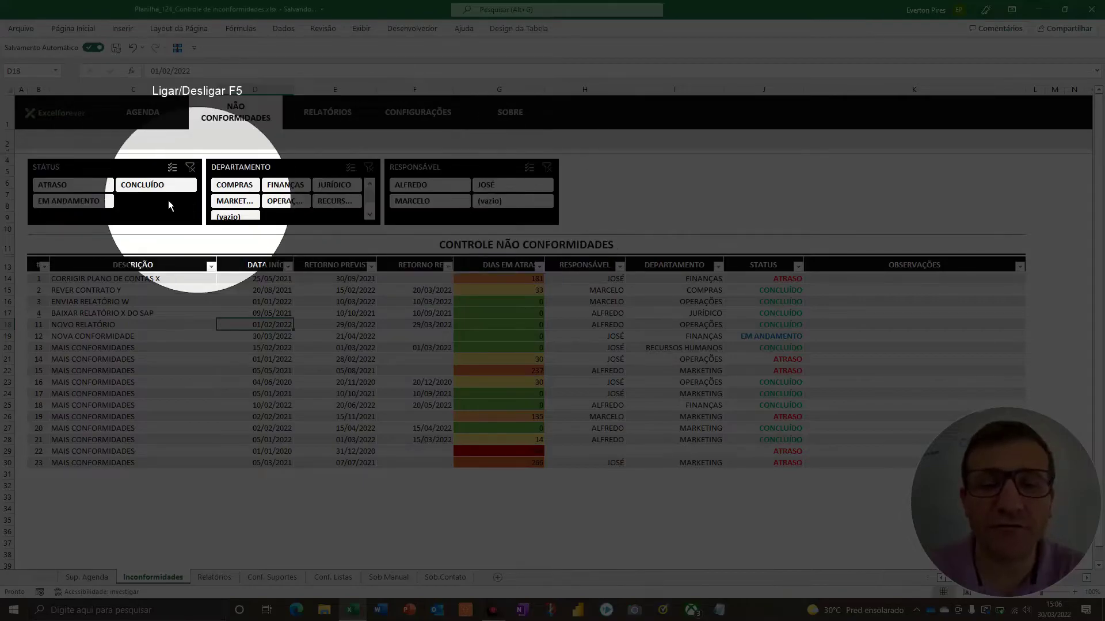
pyautogui.press('F5')
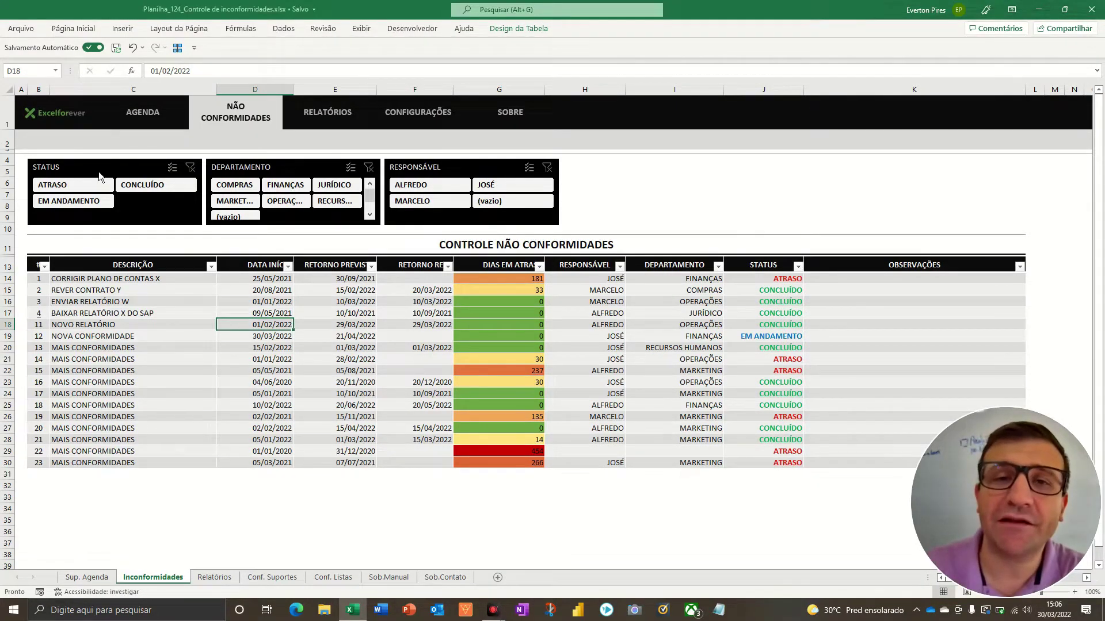
# Examine the Desabilitar redimensionamento e movimentação option in the STATUS slicer's size and properties, and close the settings without changes.
pyautogui.click(99, 170)
pyautogui.rightClick(116, 172)
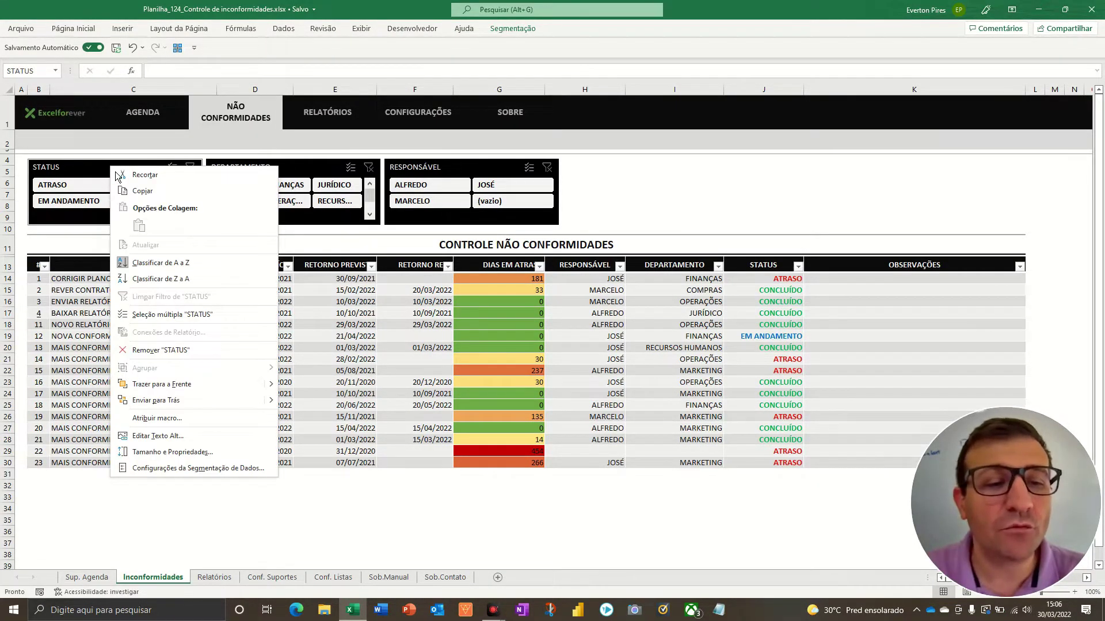
pyautogui.click(168, 453)
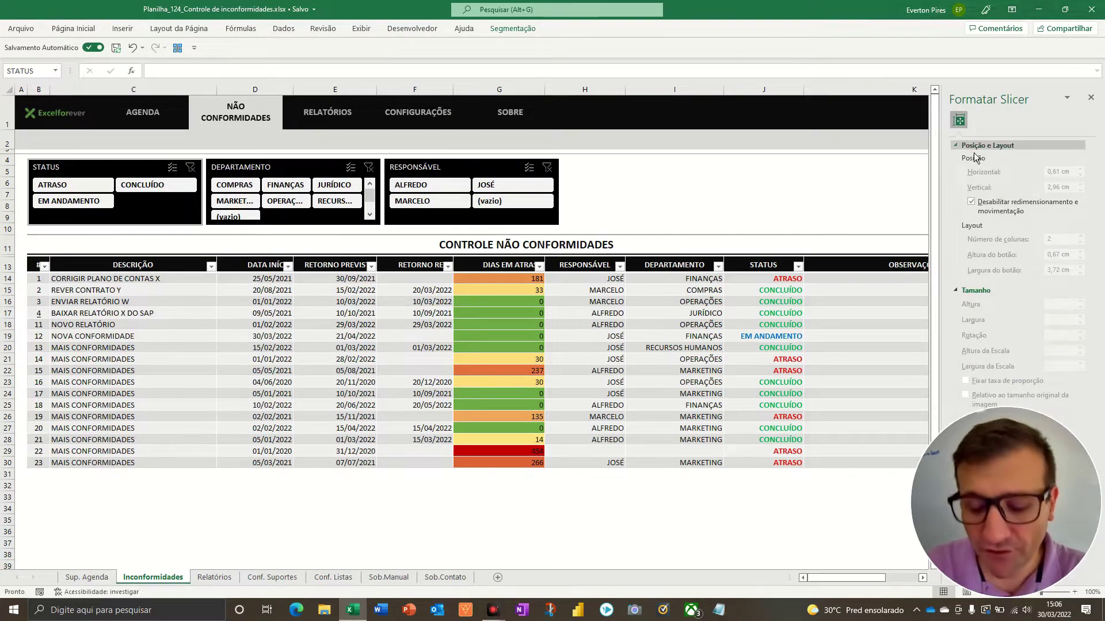
pyautogui.press('F5')
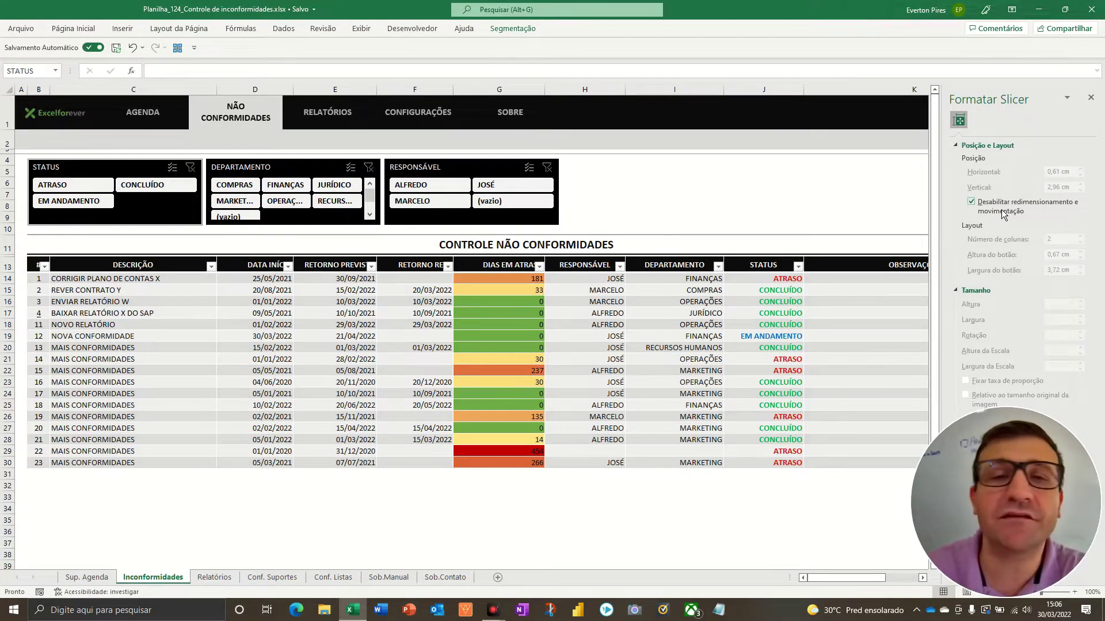
pyautogui.click(1091, 98)
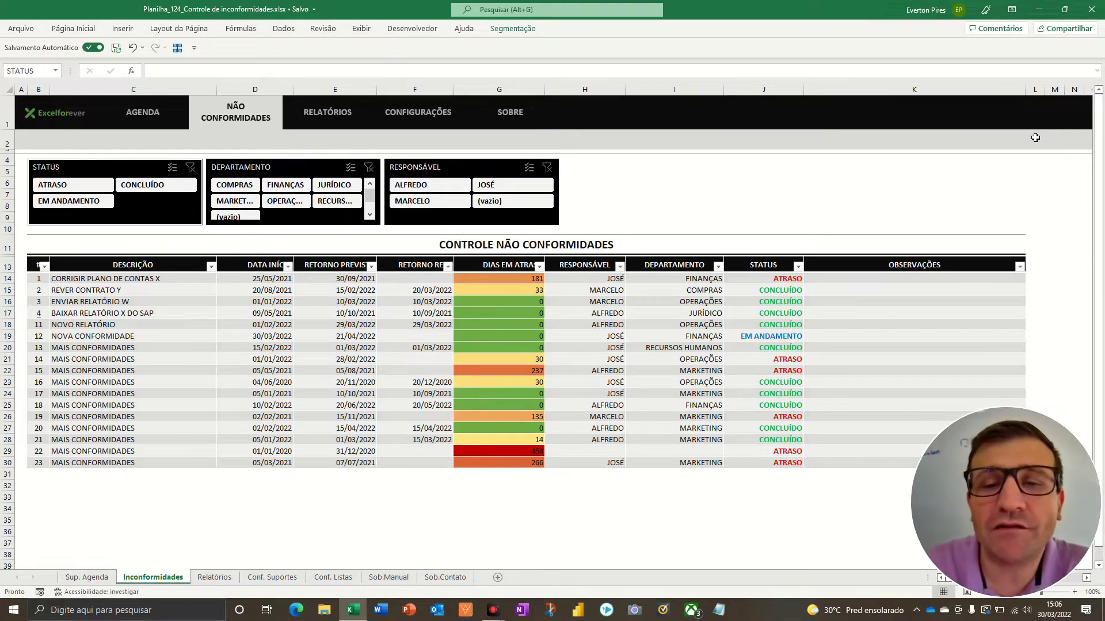
pyautogui.click(625, 206)
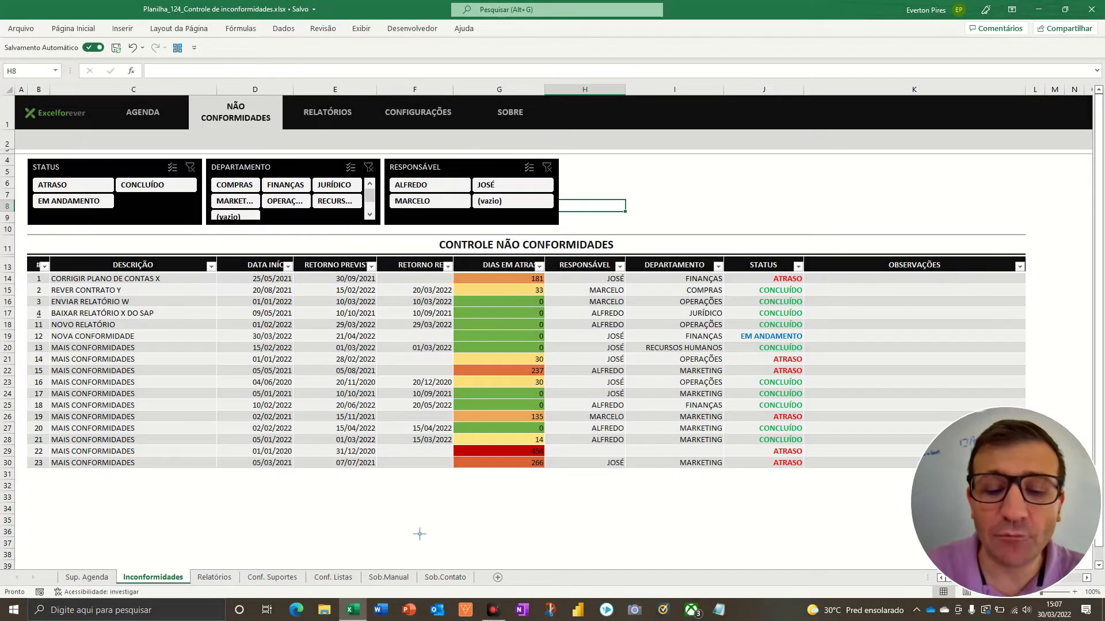
pyautogui.moveTo(431, 535)
pyautogui.mouseDown()
pyautogui.moveTo(416, 463)
pyautogui.moveTo(431, 471)
pyautogui.mouseUp()
pyautogui.moveTo(423, 533)
pyautogui.mouseDown()
pyautogui.moveTo(268, 466)
pyautogui.moveTo(280, 474)
pyautogui.mouseUp()
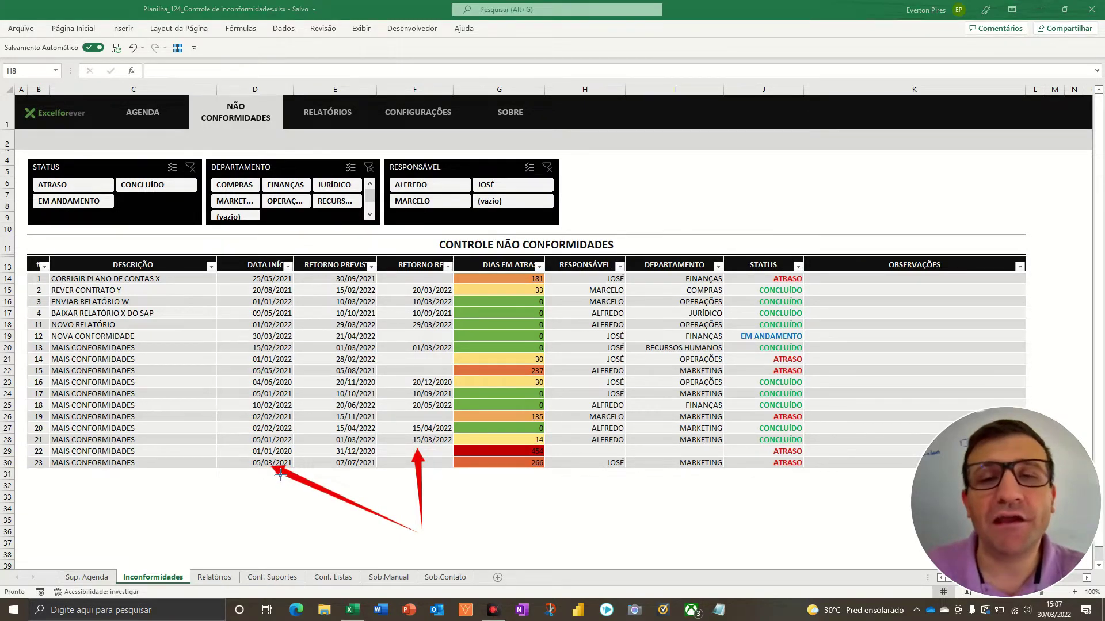
pyautogui.press('Escape')
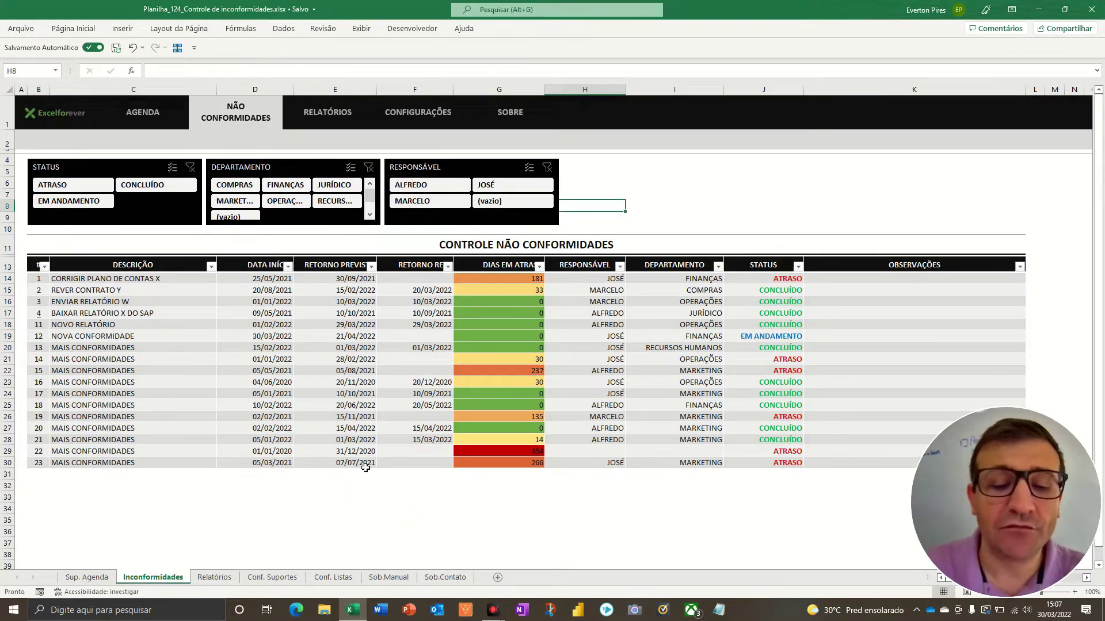
# Try to enter 03/03/2021, a date before the start date, as the actual return date of nonconformity 23, and cancel the entry.
pyautogui.click(269, 466)
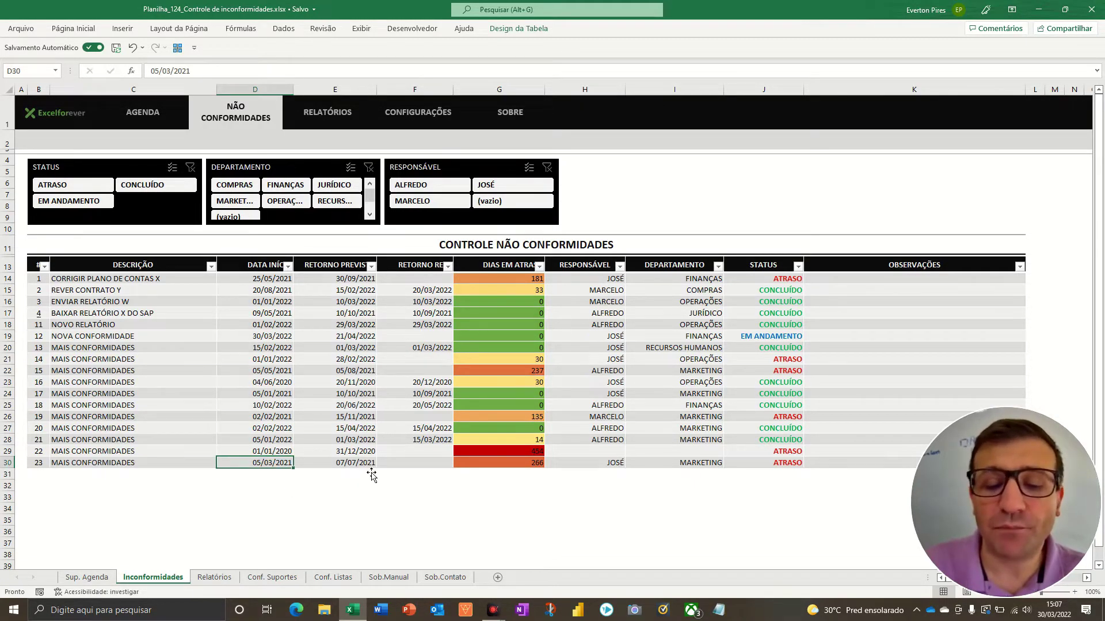
pyautogui.click(412, 464)
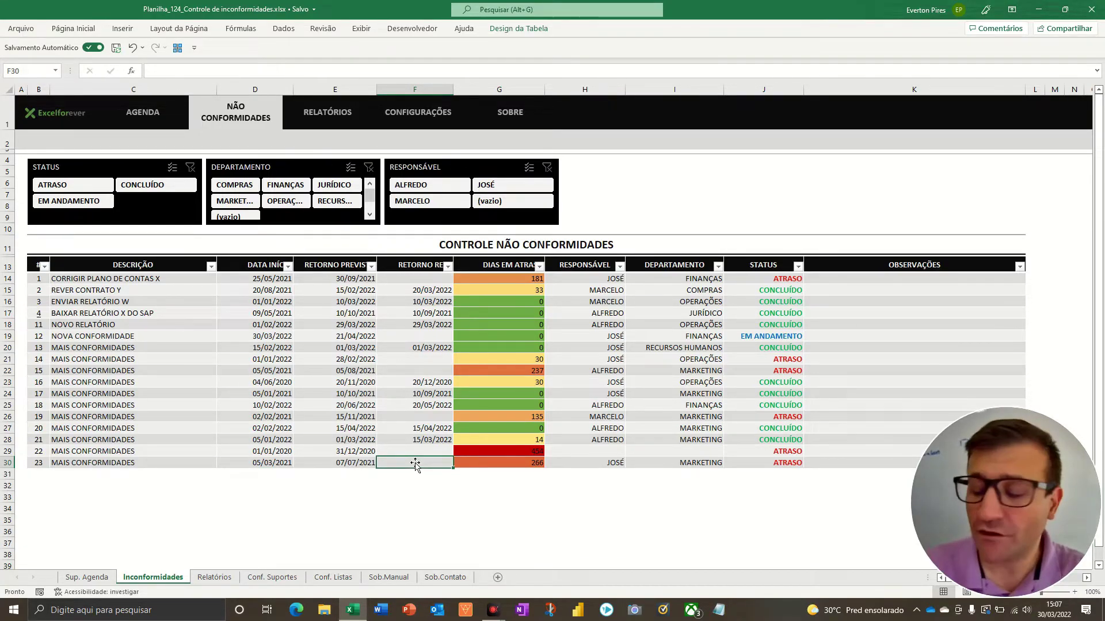
pyautogui.write('03/03/')
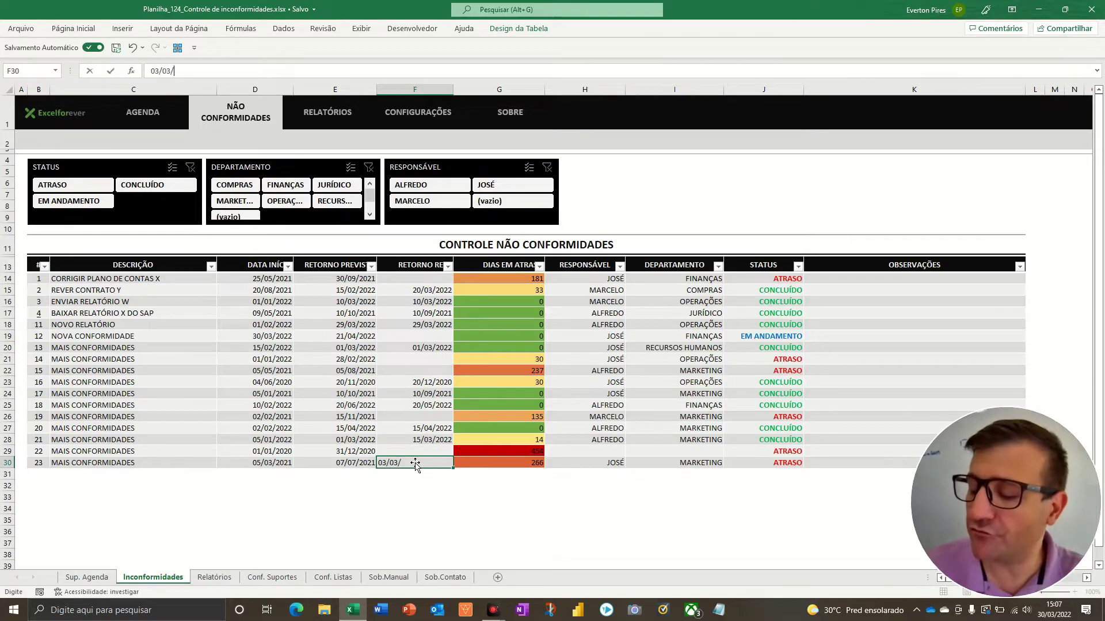
pyautogui.write('2021')
pyautogui.press('Return')
pyautogui.press('F5')
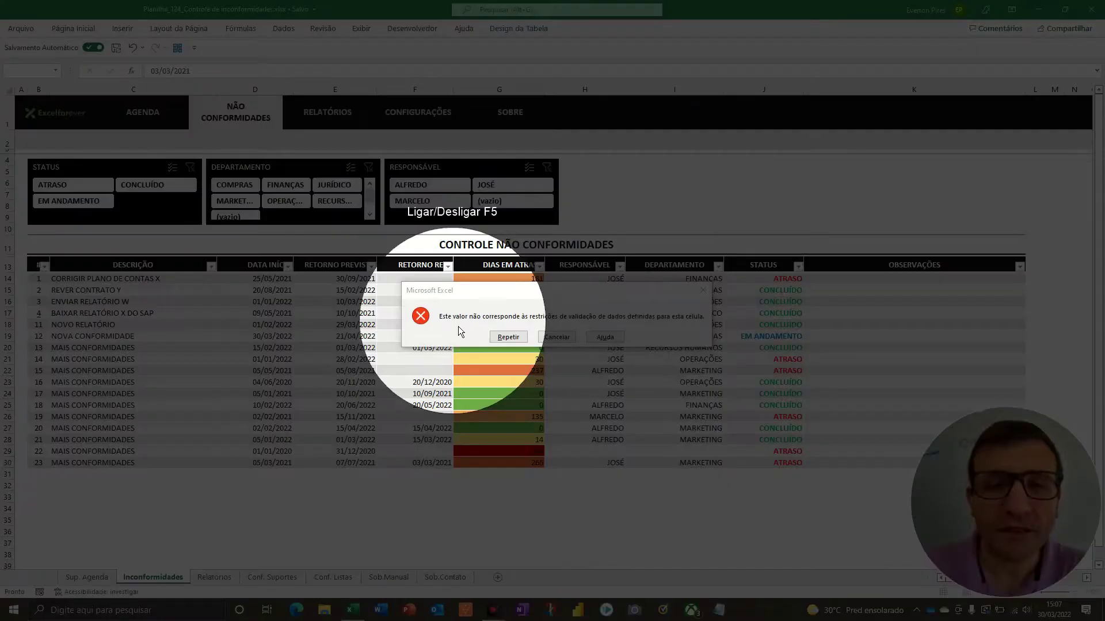
pyautogui.press('F5')
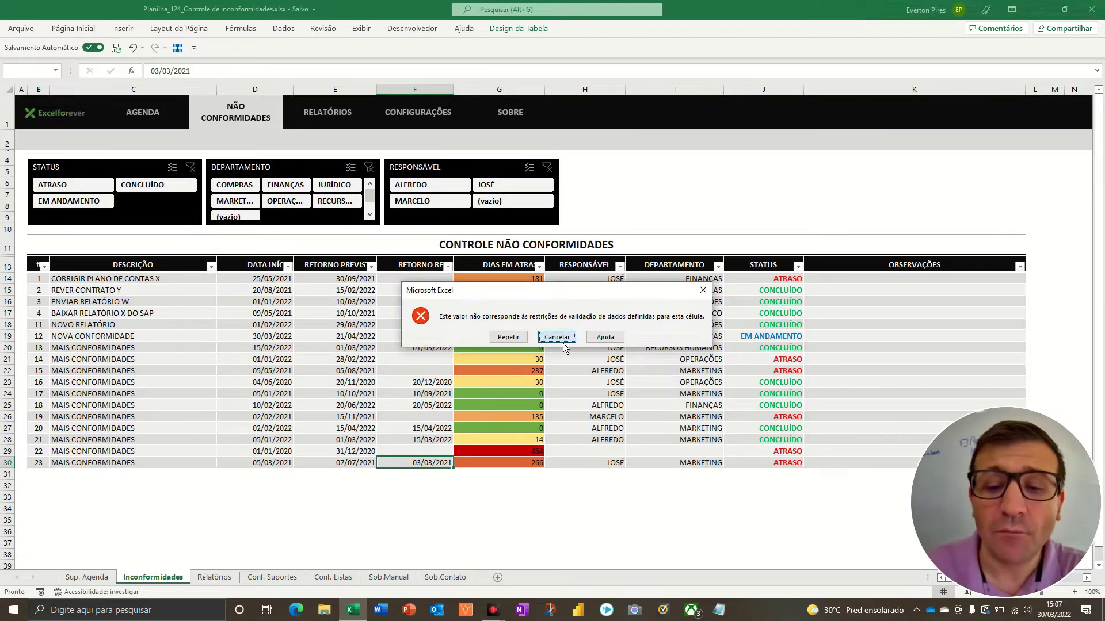
pyautogui.click(563, 343)
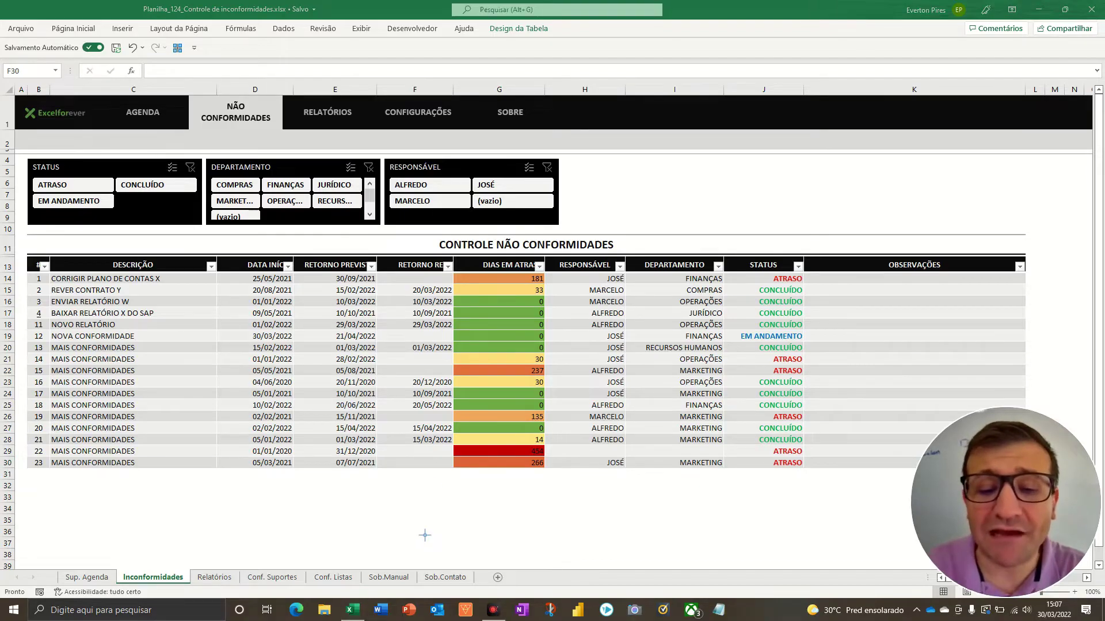
pyautogui.moveTo(410, 551)
pyautogui.mouseDown()
pyautogui.moveTo(314, 504)
pyautogui.moveTo(352, 480)
pyautogui.mouseUp()
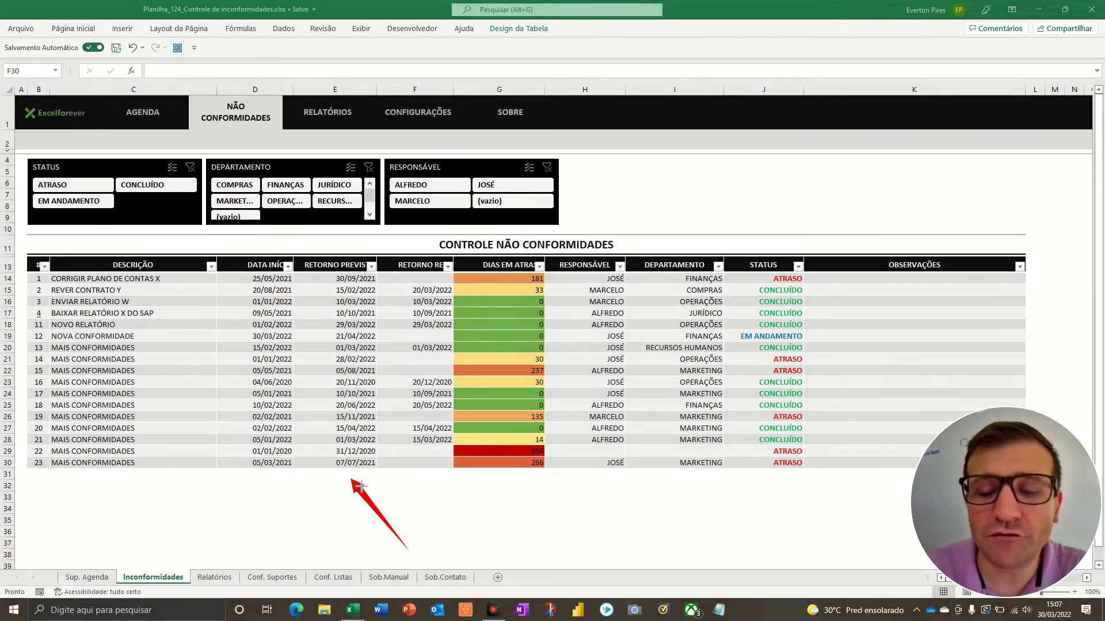
pyautogui.press('Escape')
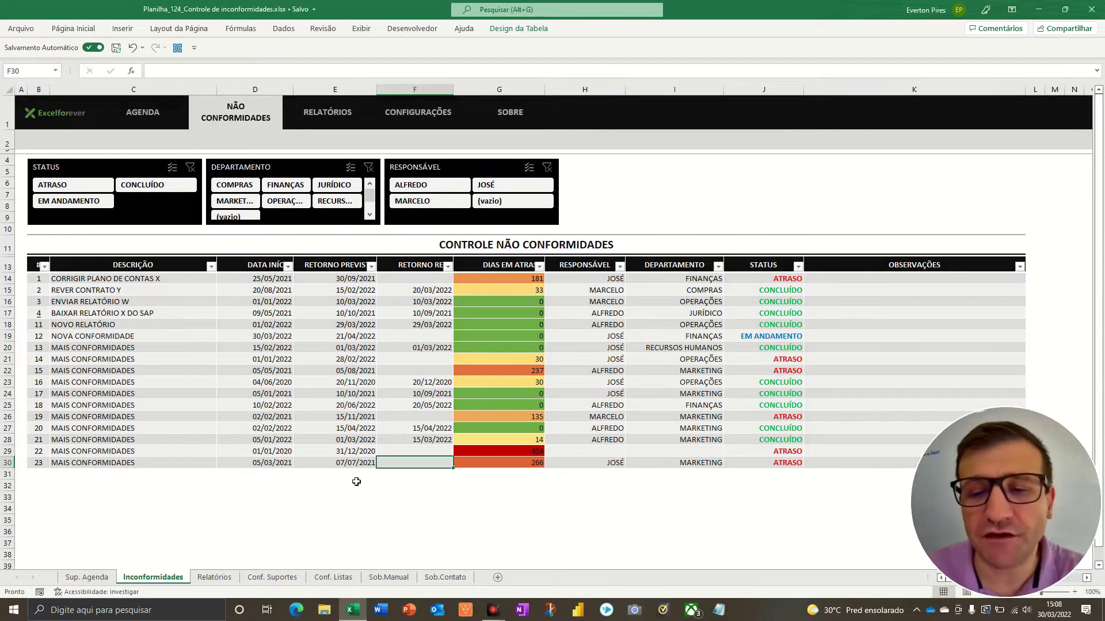
# Open the RELATÓRIOS section of the workbook.
pyautogui.click(328, 113)
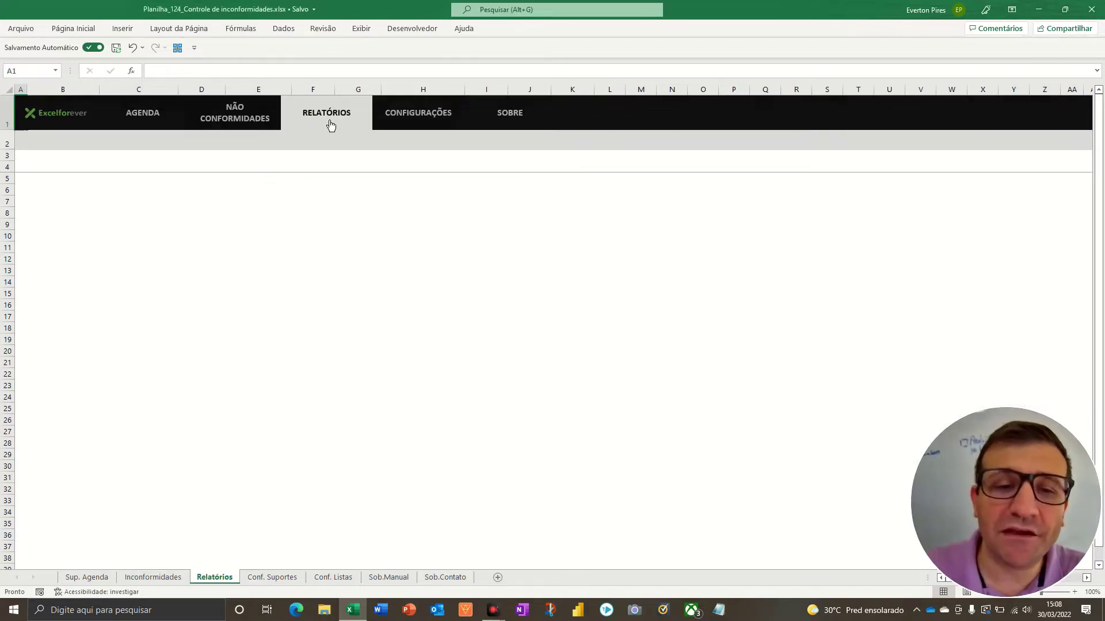
pyautogui.press('F5')
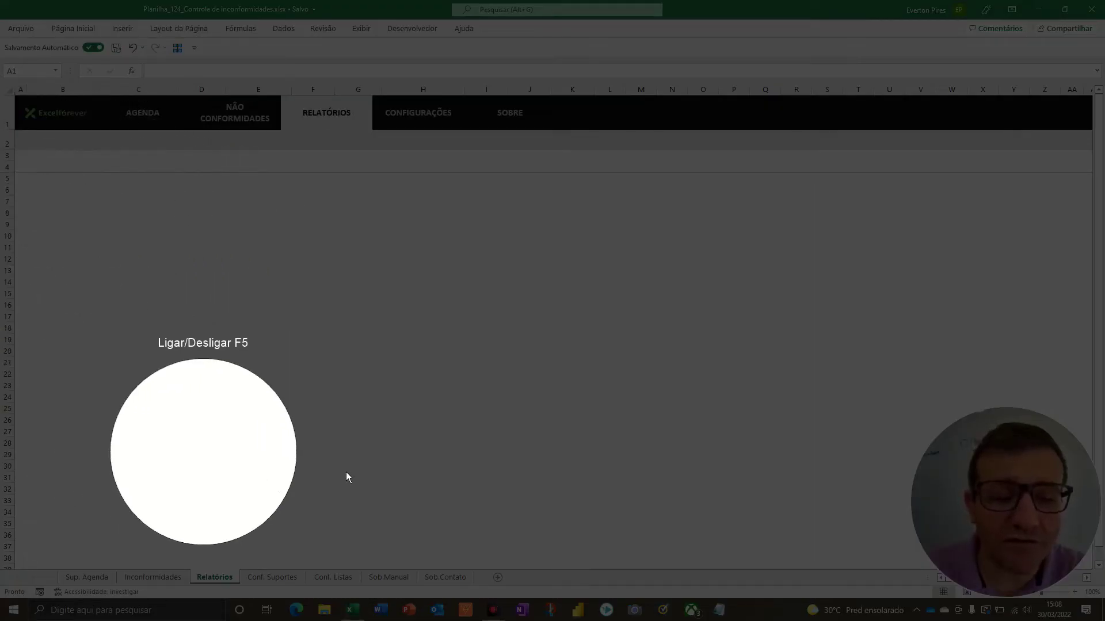
# Review the Anos Bissextos support table and the TIPO, STATUS and DEPARTAMENTO lists in the CONFIGURAÇÕES section.
pyautogui.press('F5')
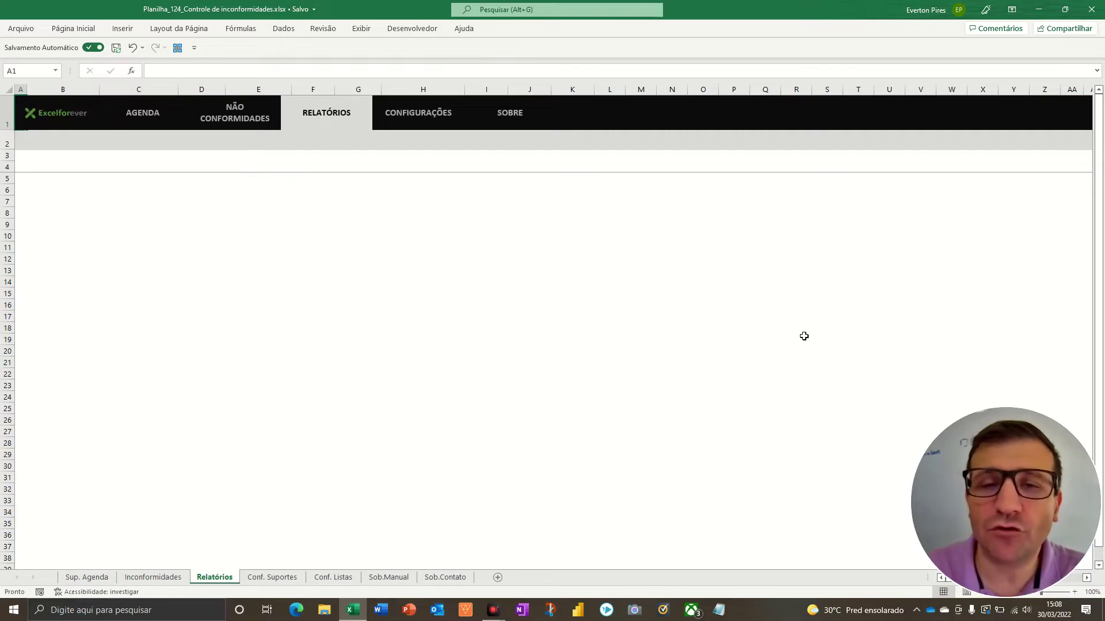
pyautogui.click(414, 125)
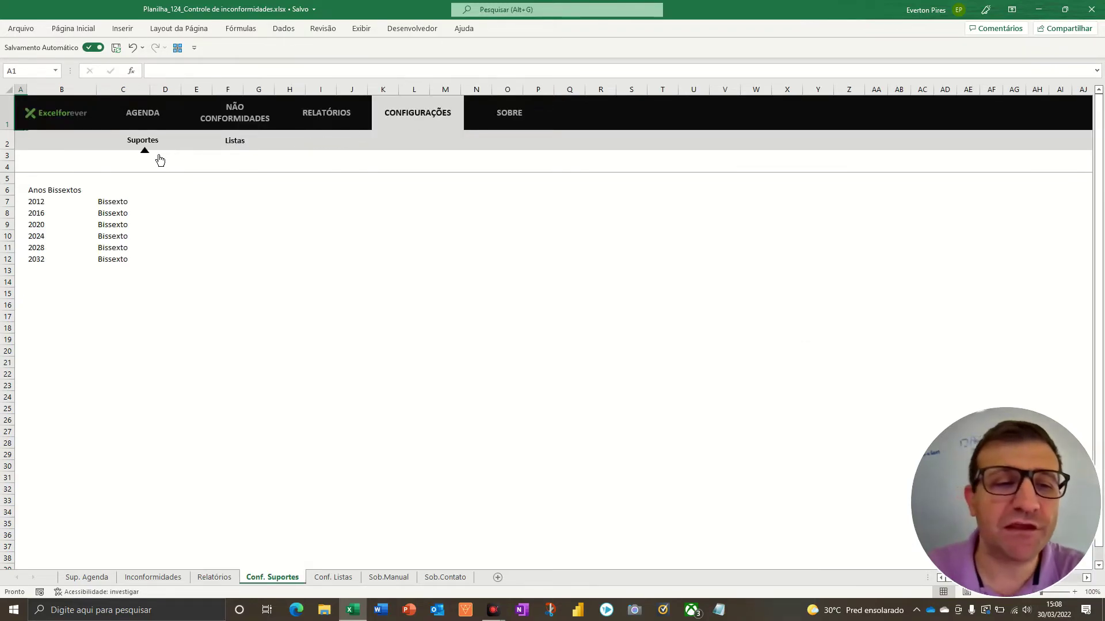
pyautogui.press('F5')
pyautogui.press('F5')
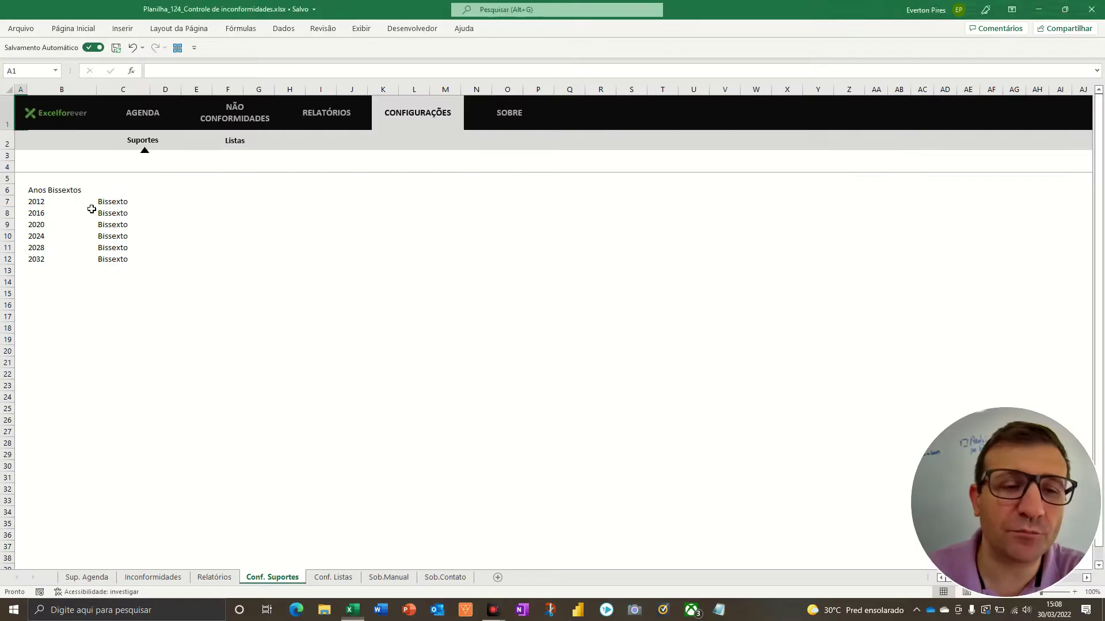
pyautogui.click(234, 141)
pyautogui.press('F5')
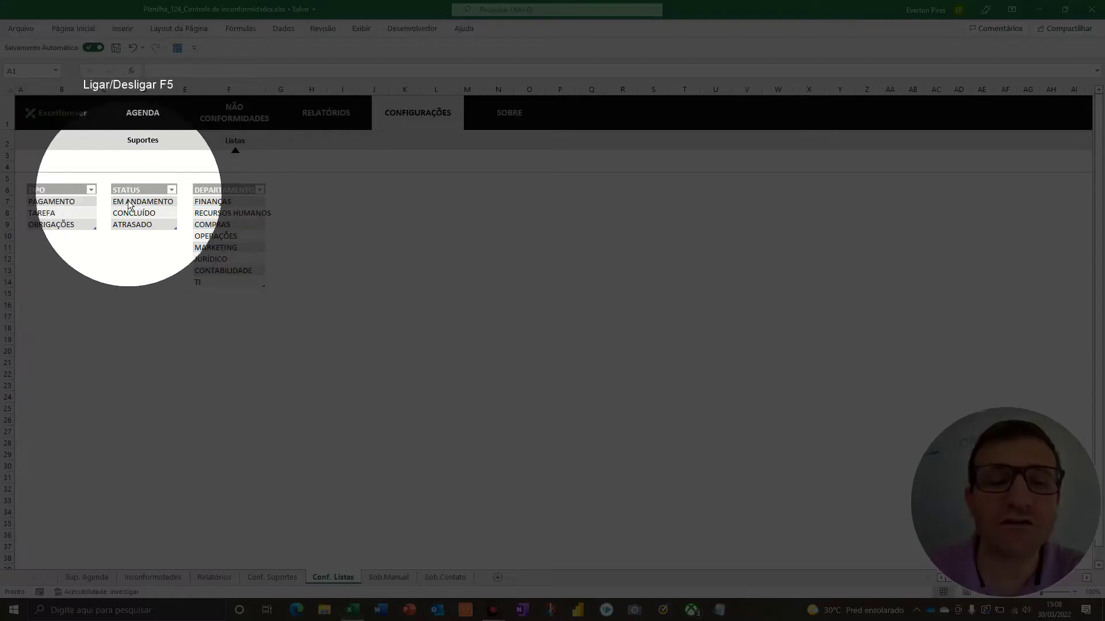
pyautogui.press('F5')
# Examine the manual's video and article links and the Contato entry in the SOBRE section, and return to the NÃO CONFORMIDADES table.
pyautogui.click(518, 128)
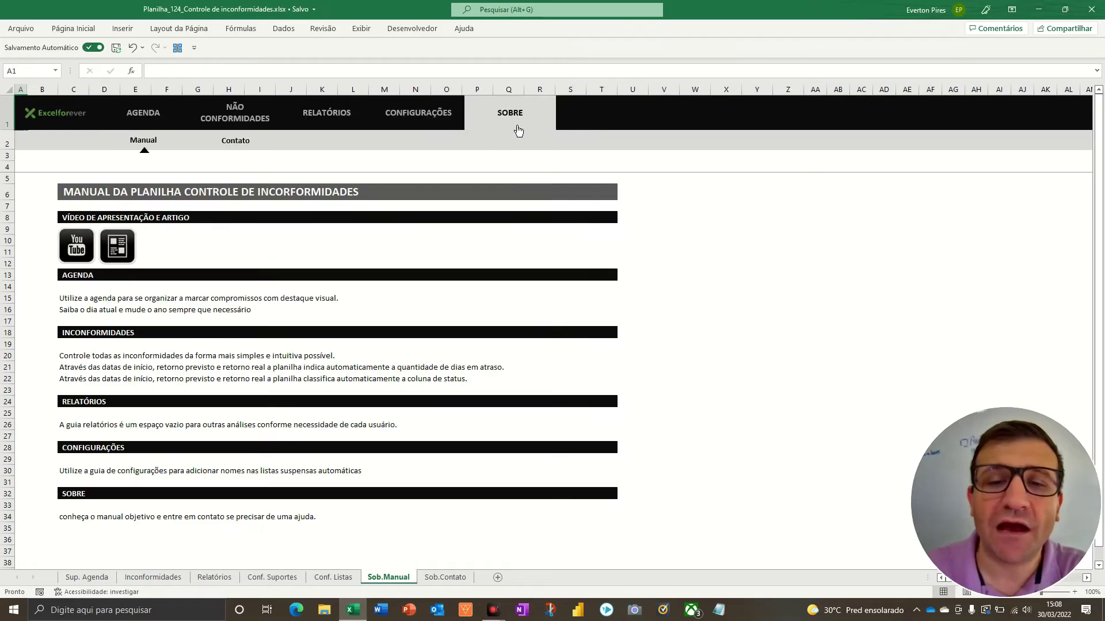
pyautogui.press('F5')
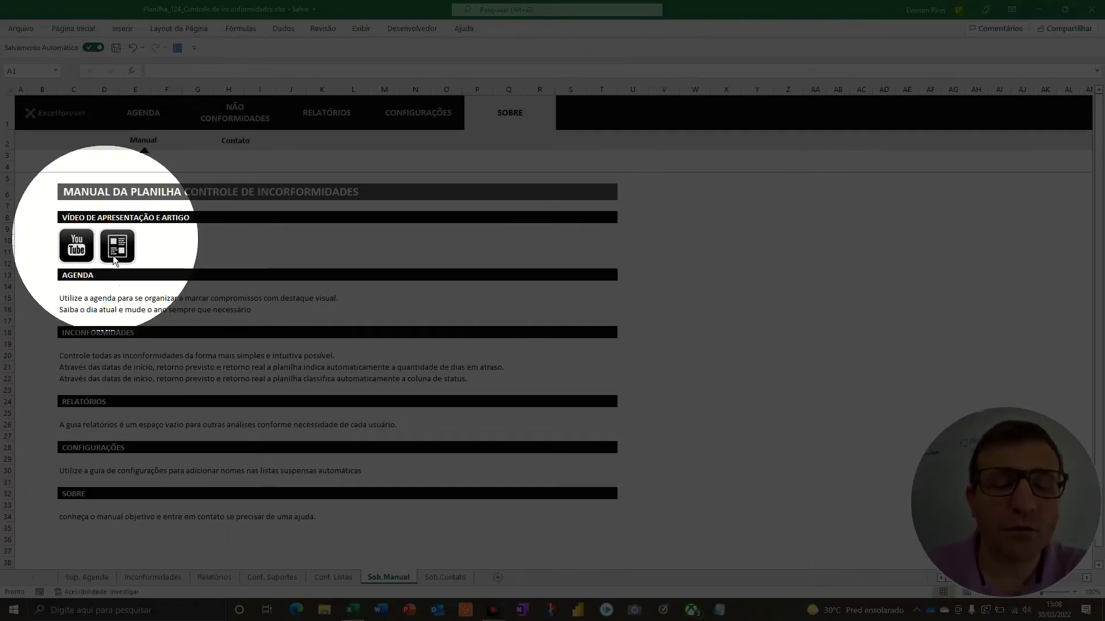
pyautogui.press('F5')
pyautogui.press('F5')
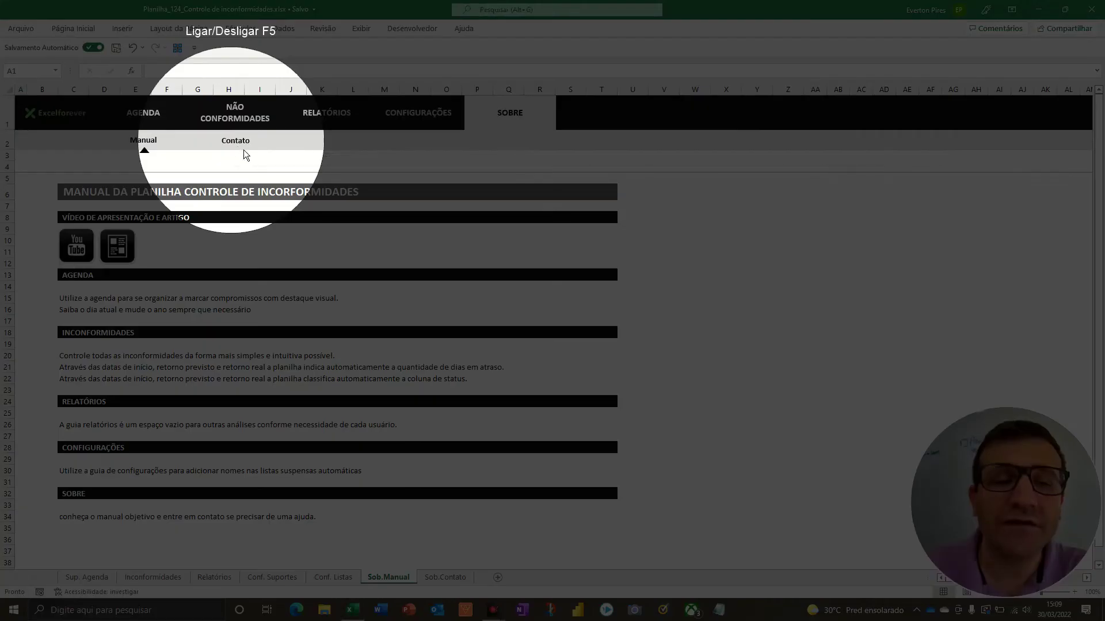
pyautogui.press('F5')
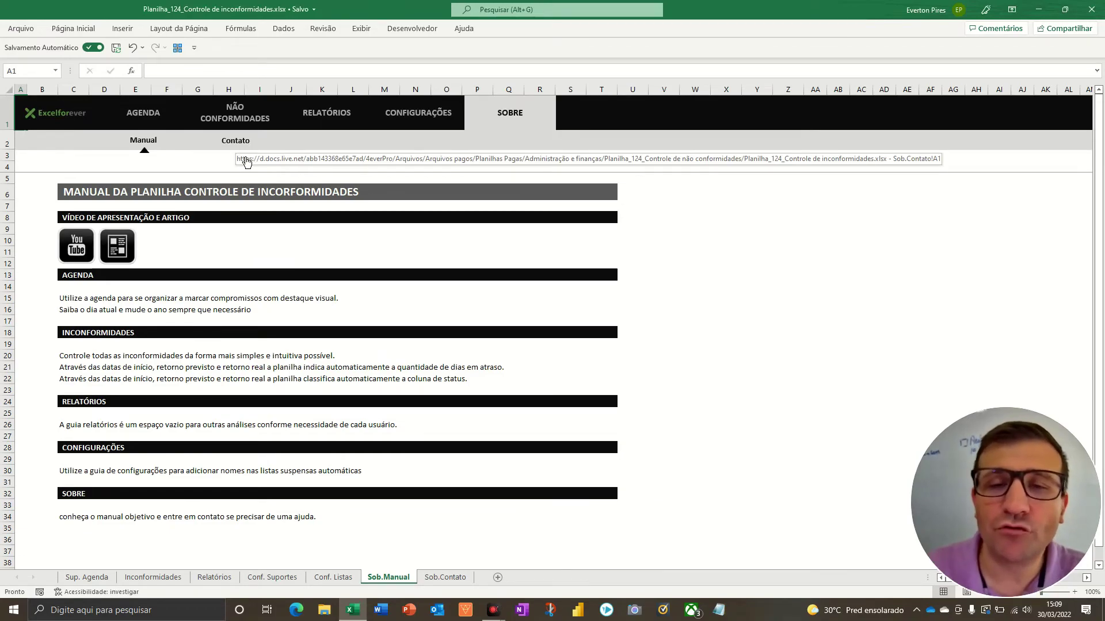
pyautogui.click(234, 126)
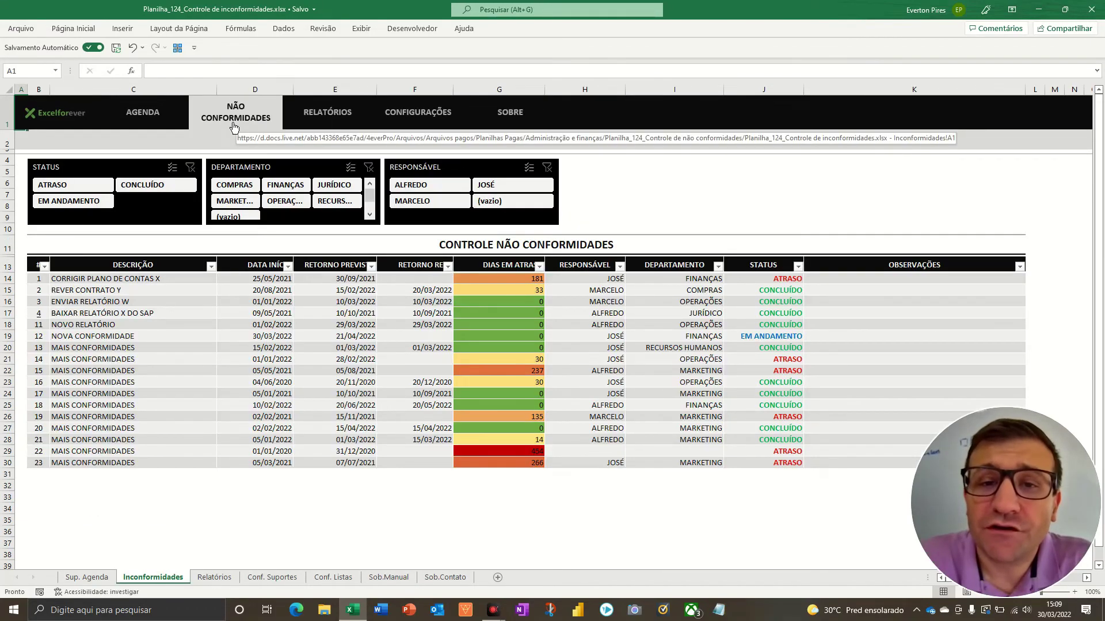